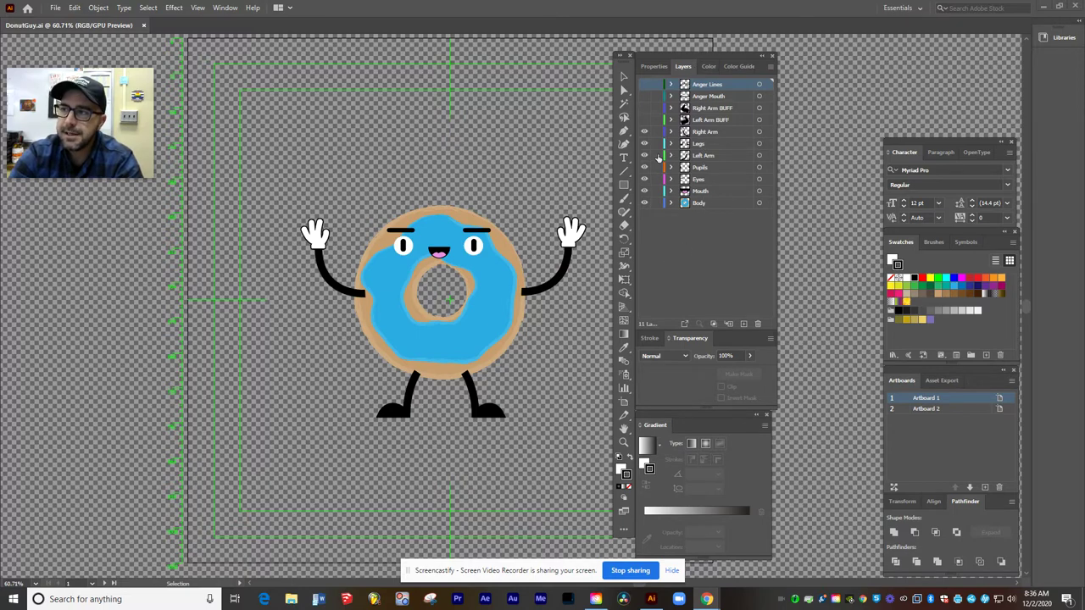
# Step: Hide all visible layers except Body, and show Mouth, Eyes, Pupils, Left Arm, Legs and Right Arm one at a time
pyautogui.moveTo(644, 132); pyautogui.dragTo(644, 191)
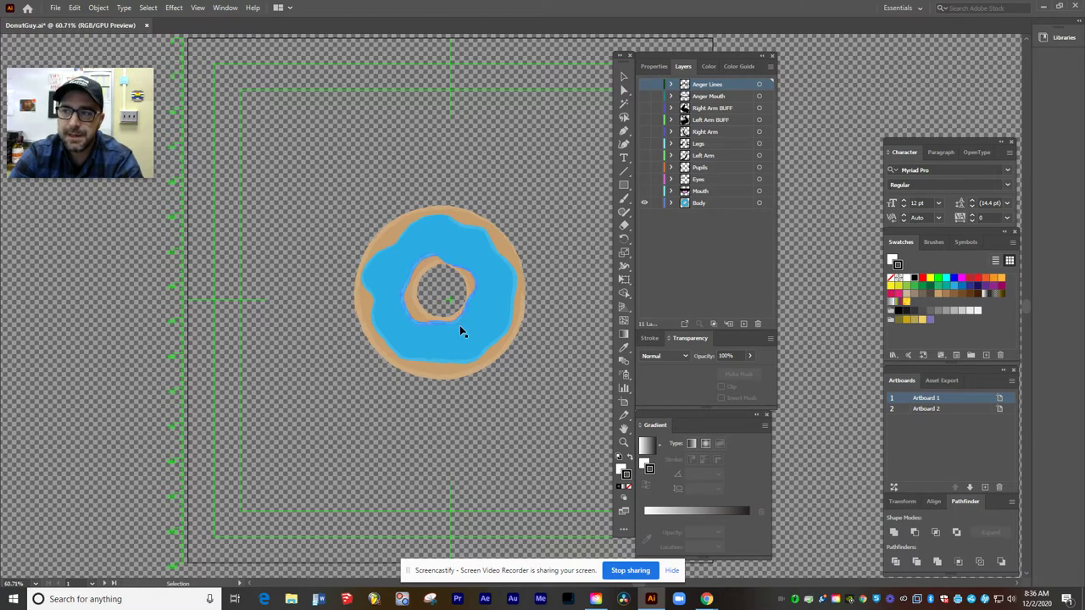
pyautogui.click(644, 191)
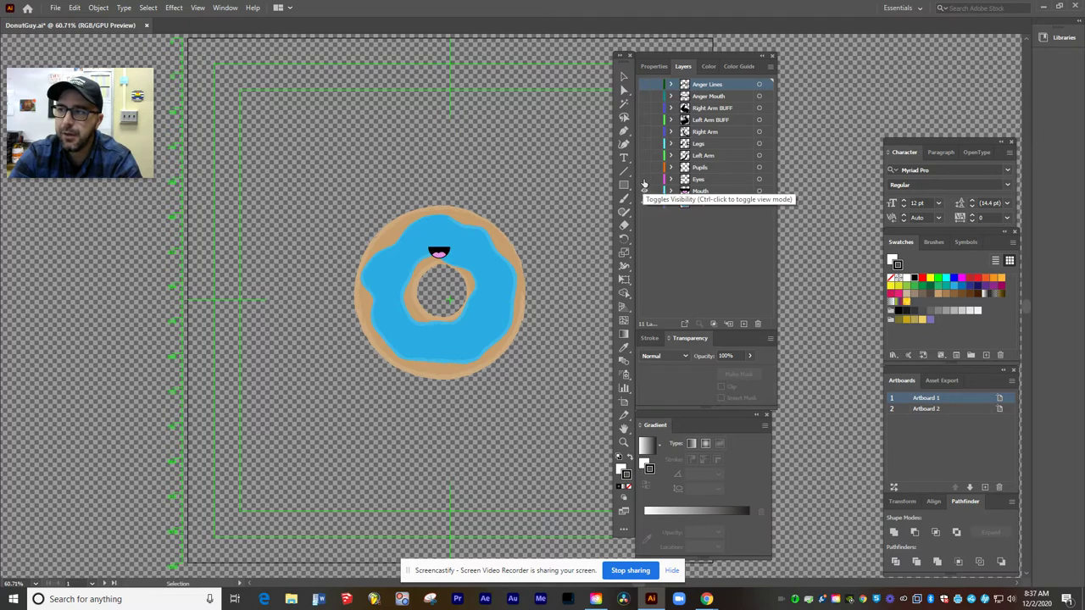
pyautogui.click(644, 180)
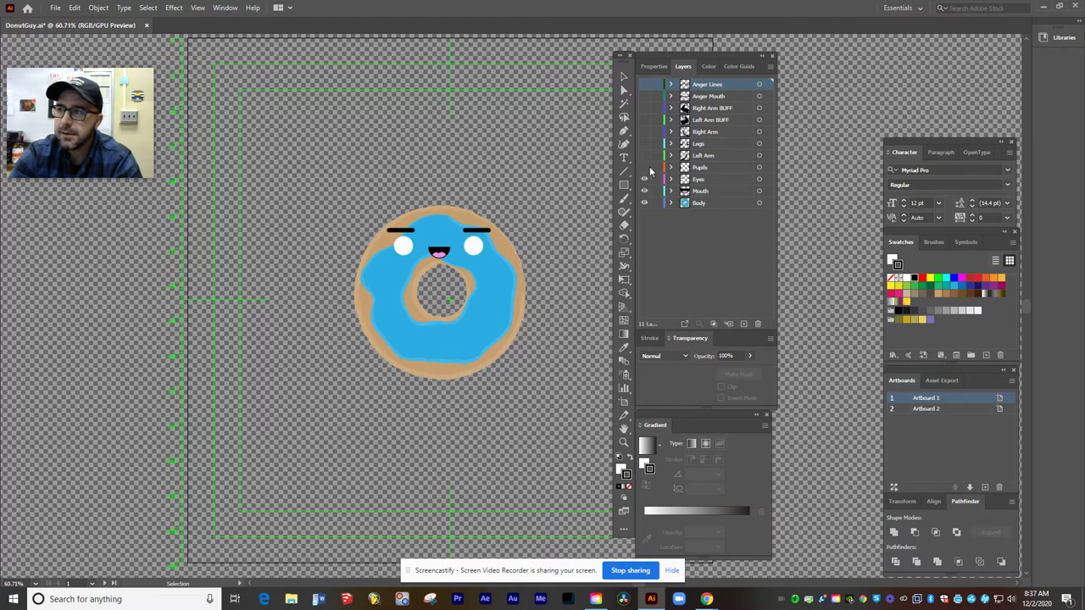
pyautogui.click(645, 168)
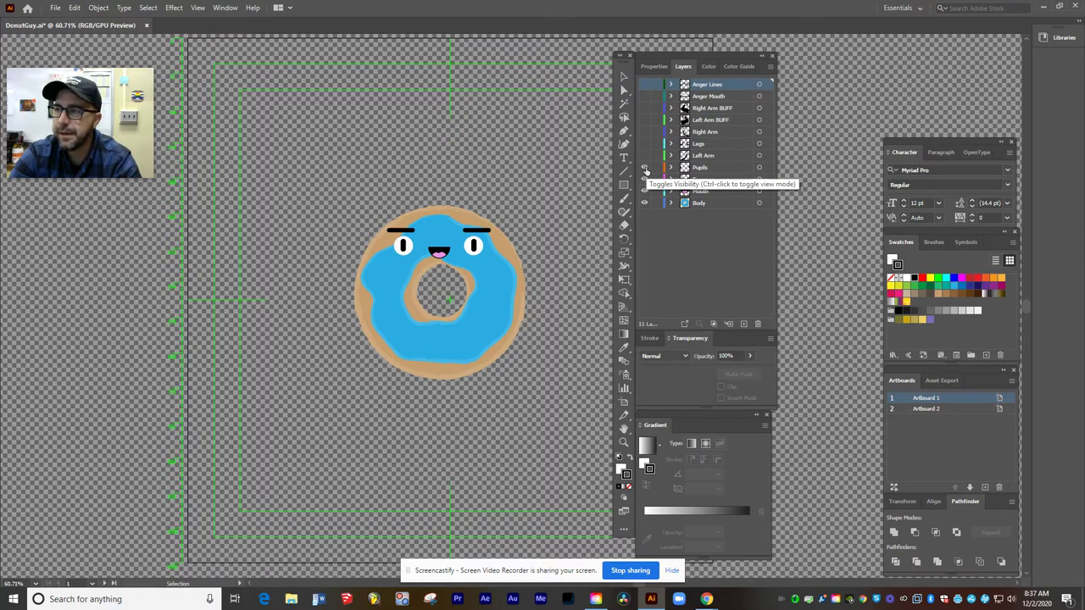
pyautogui.click(645, 156)
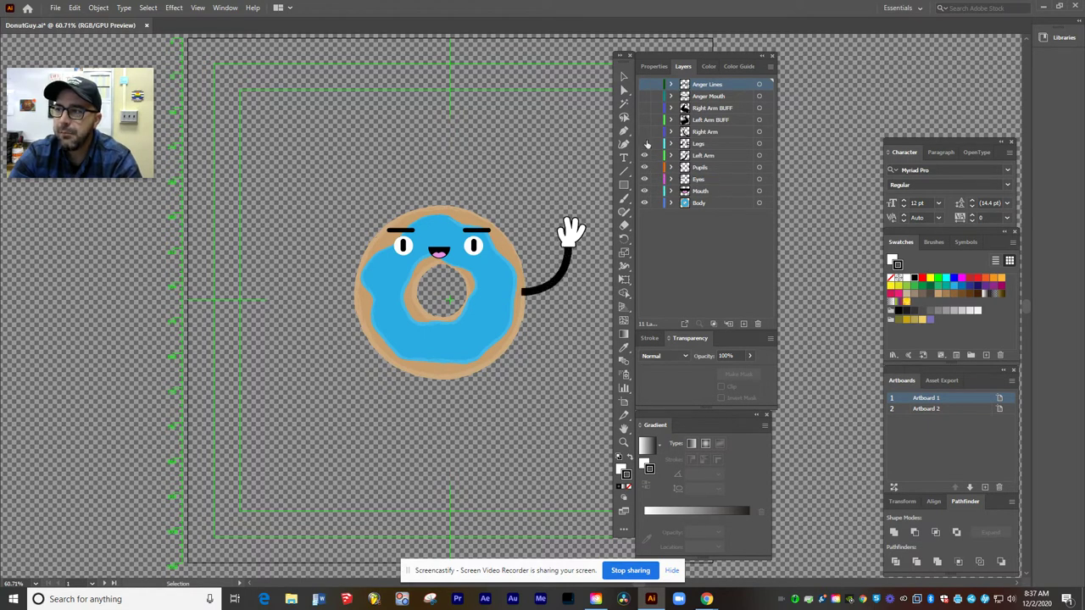
pyautogui.click(645, 144)
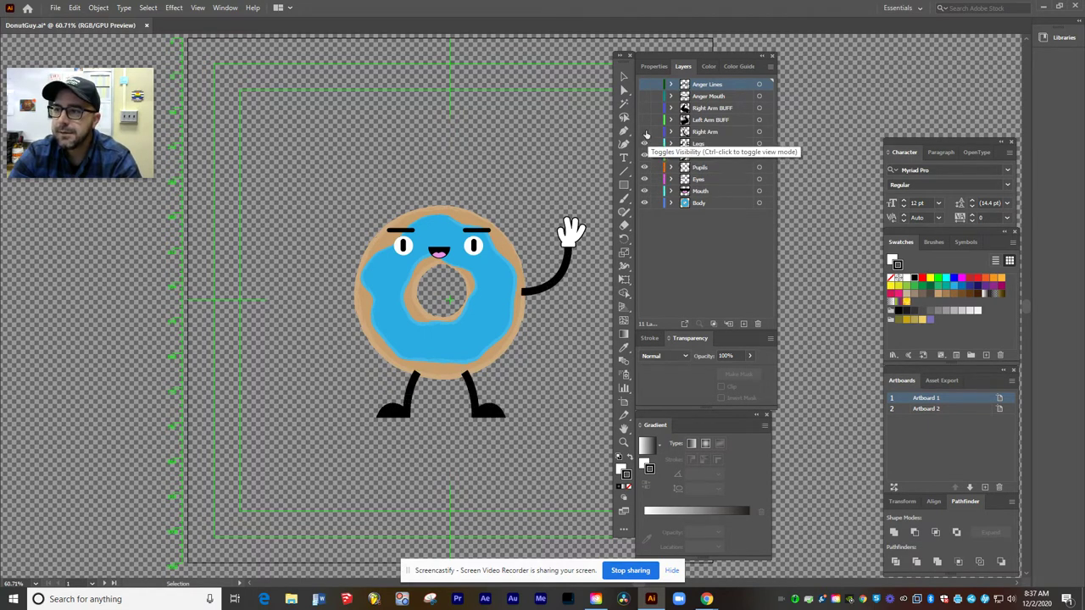
pyautogui.click(645, 132)
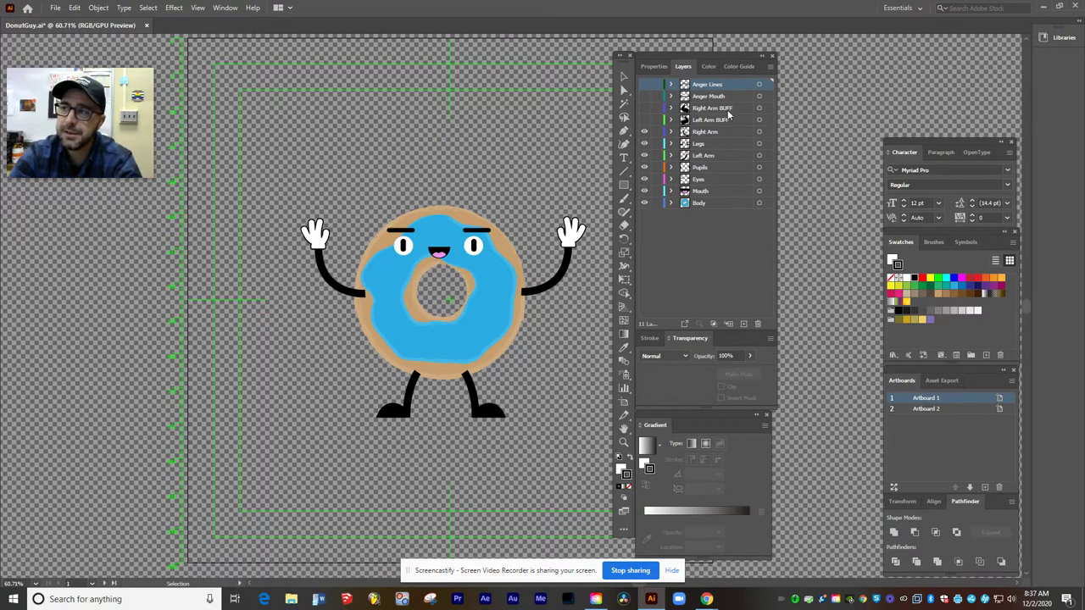
# Step: Preview the Left Arm BUFF, Right Arm BUFF, Anger Mouth and Anger Lines layers, and hide these four layers again
pyautogui.click(645, 121)
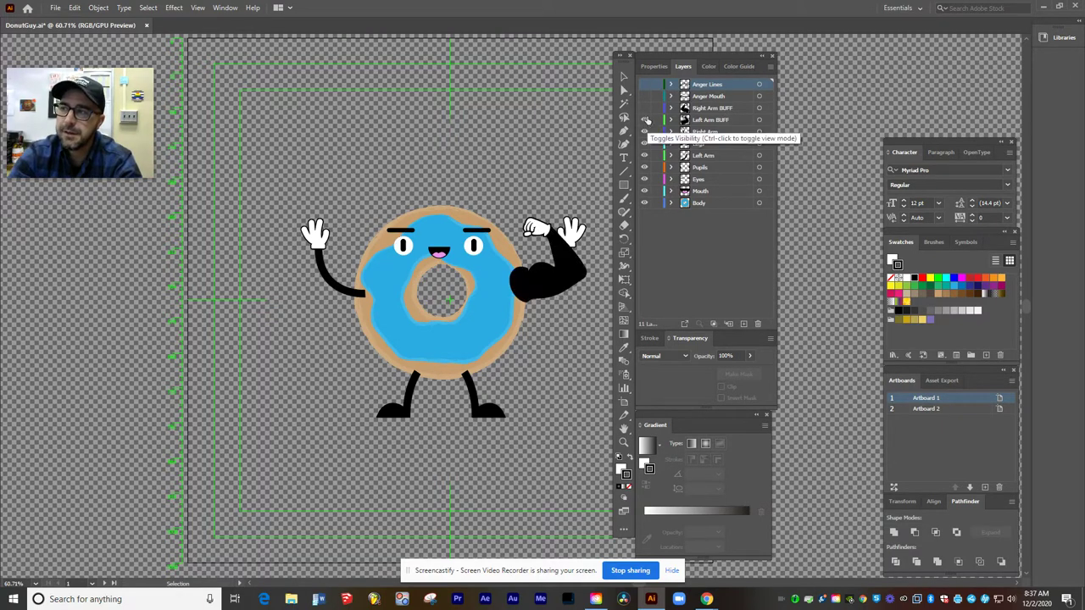
pyautogui.click(645, 109)
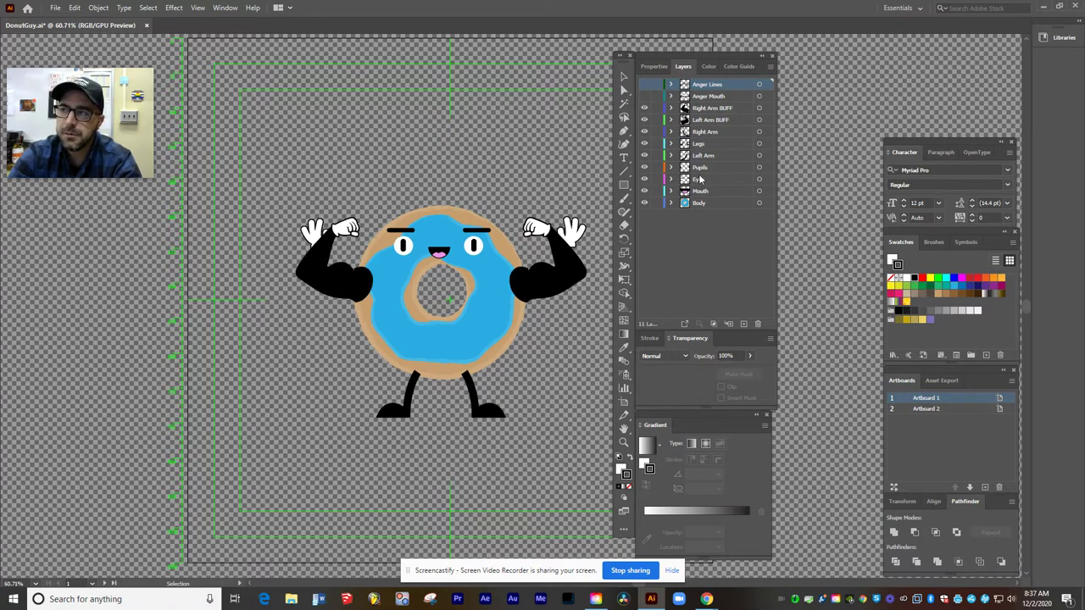
pyautogui.click(645, 97)
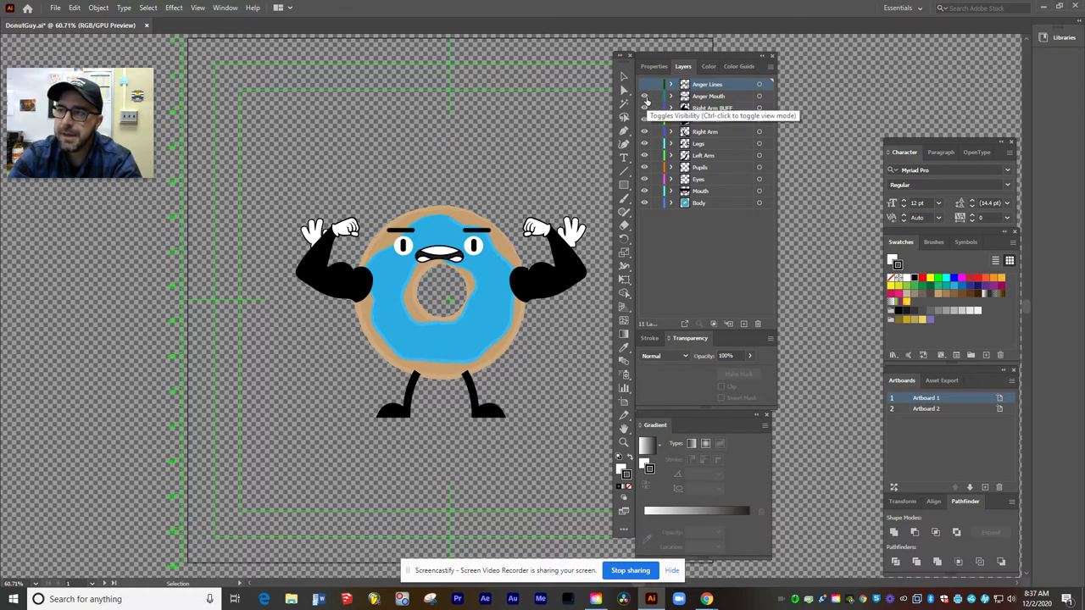
pyautogui.click(645, 85)
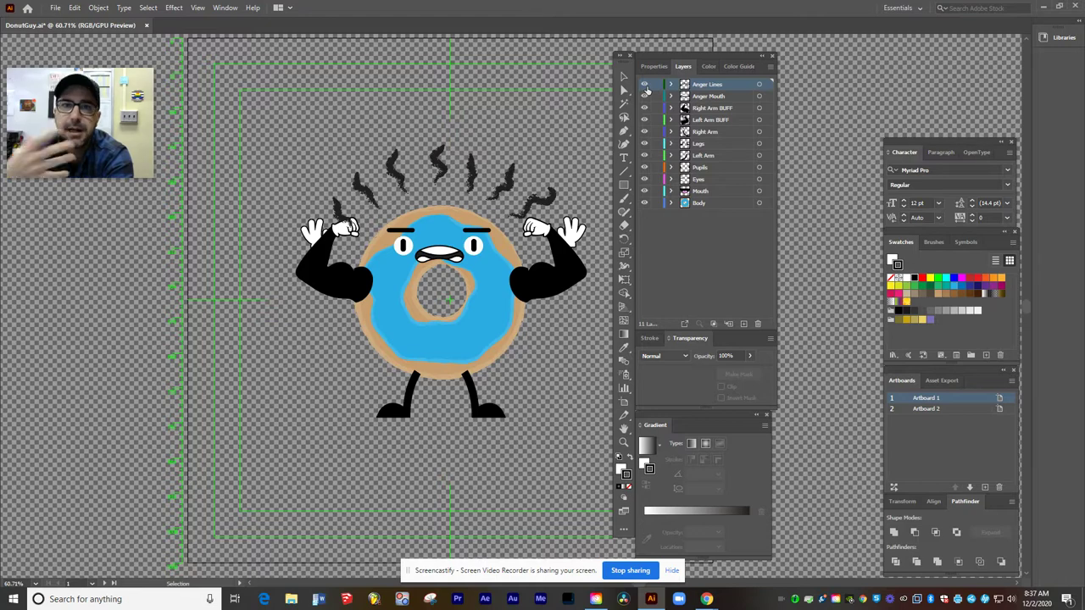
pyautogui.click(644, 85)
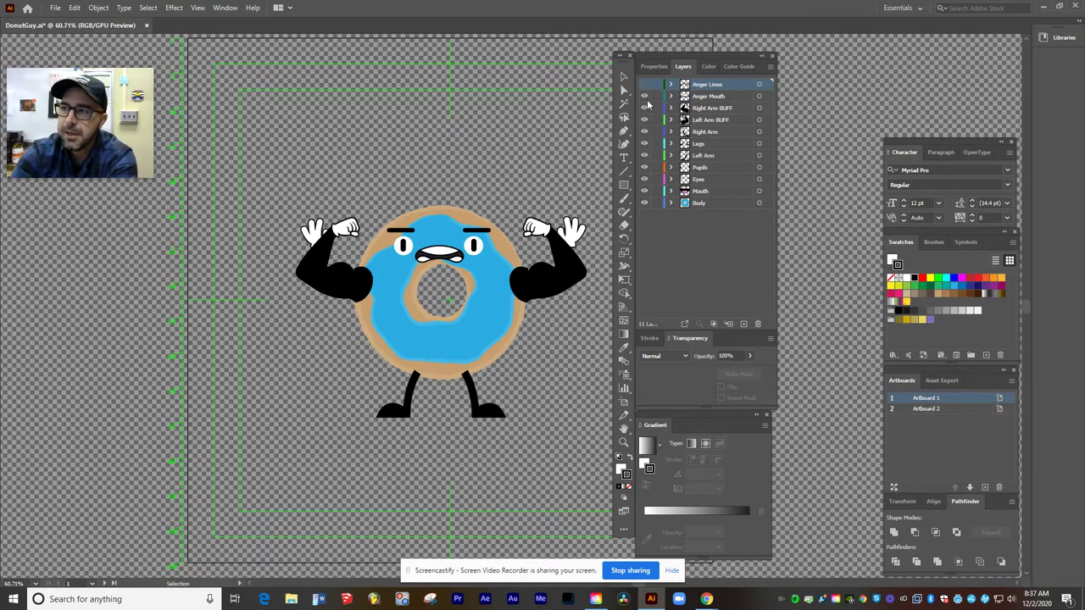
pyautogui.click(645, 96)
pyautogui.click(645, 107)
pyautogui.click(644, 119)
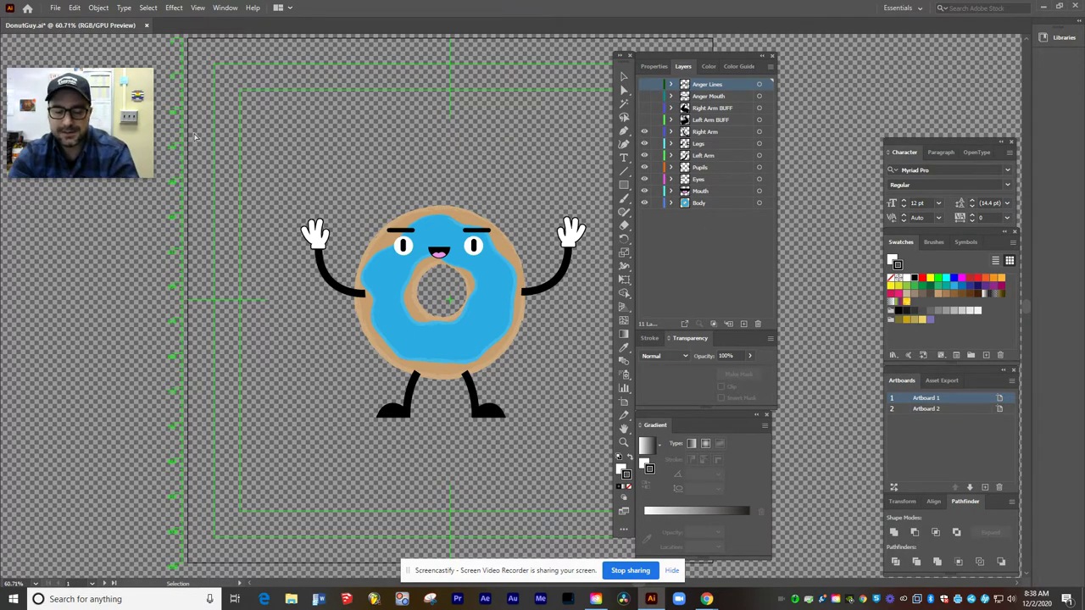
pyautogui.press('a')
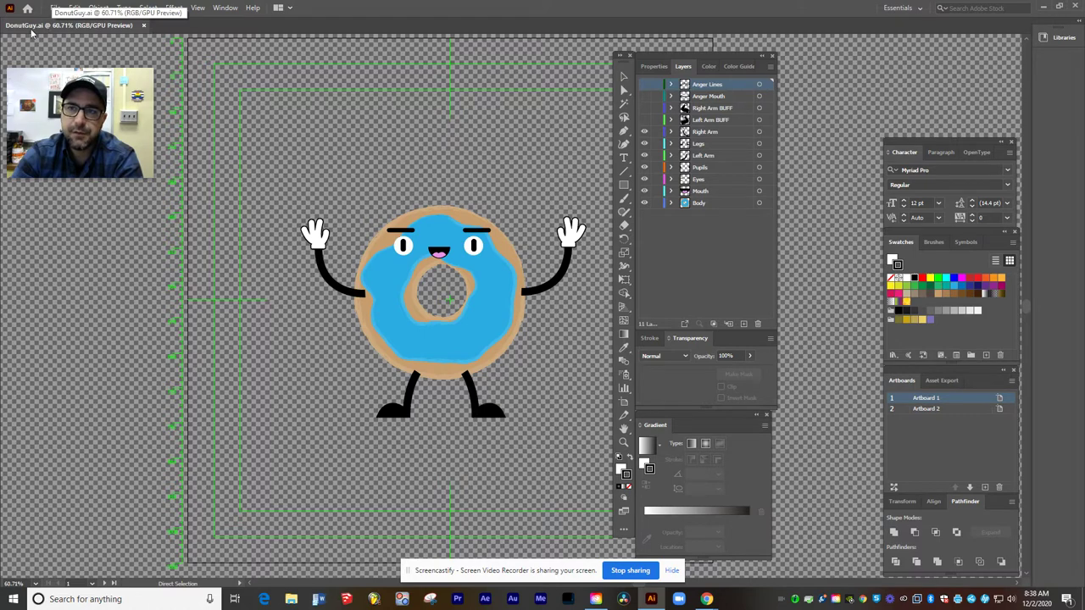
pyautogui.press('v')
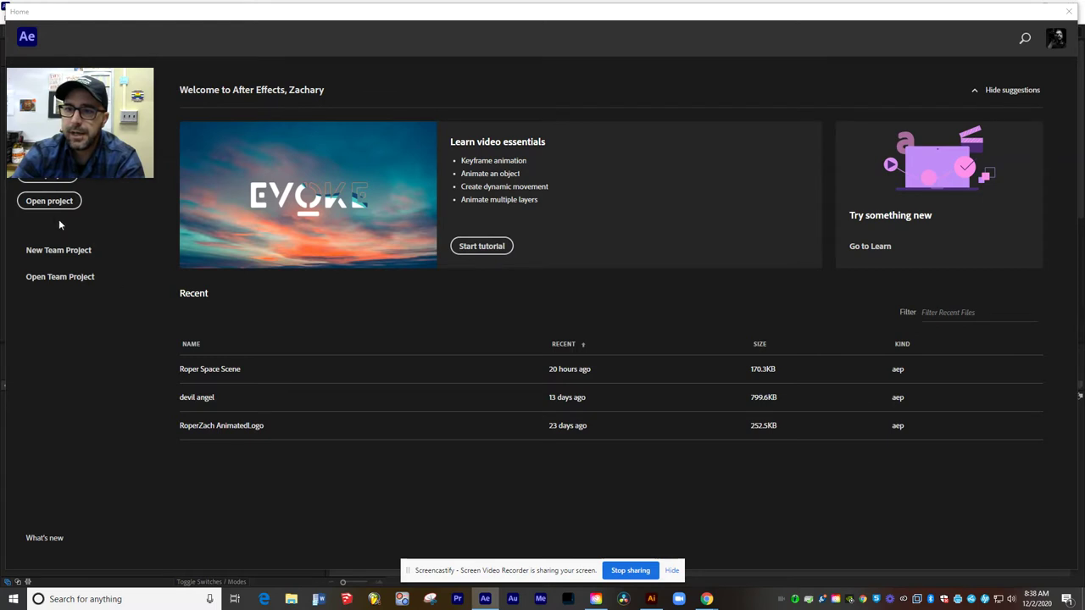
pyautogui.moveTo(85, 91); pyautogui.dragTo(90, 320)
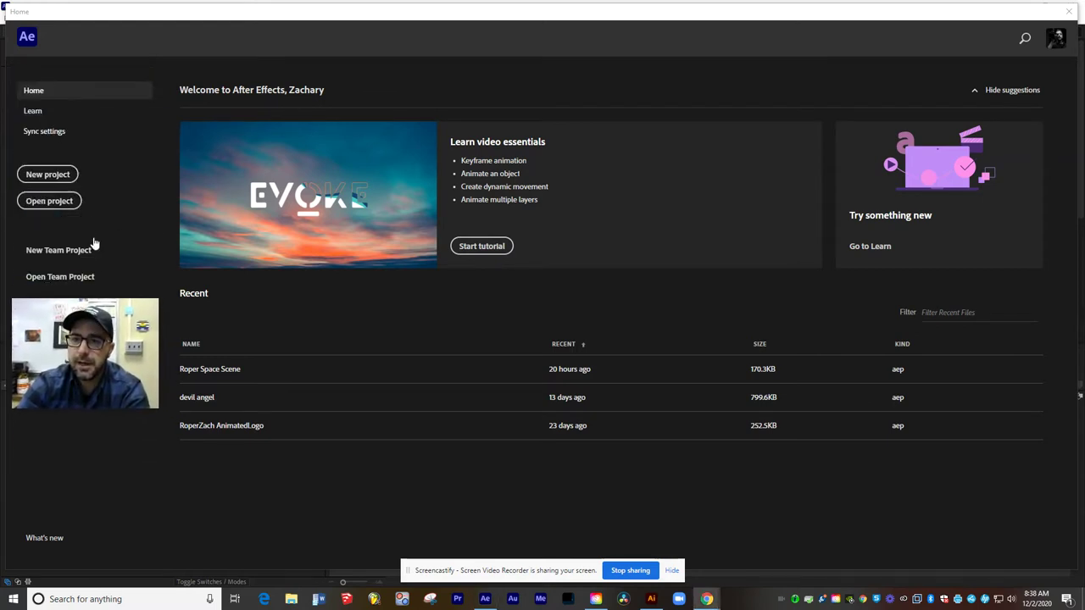
# Step: Create a new After Effects project and start a composition named with the author's surname followed by PlayWithYourFood
pyautogui.click(63, 179)
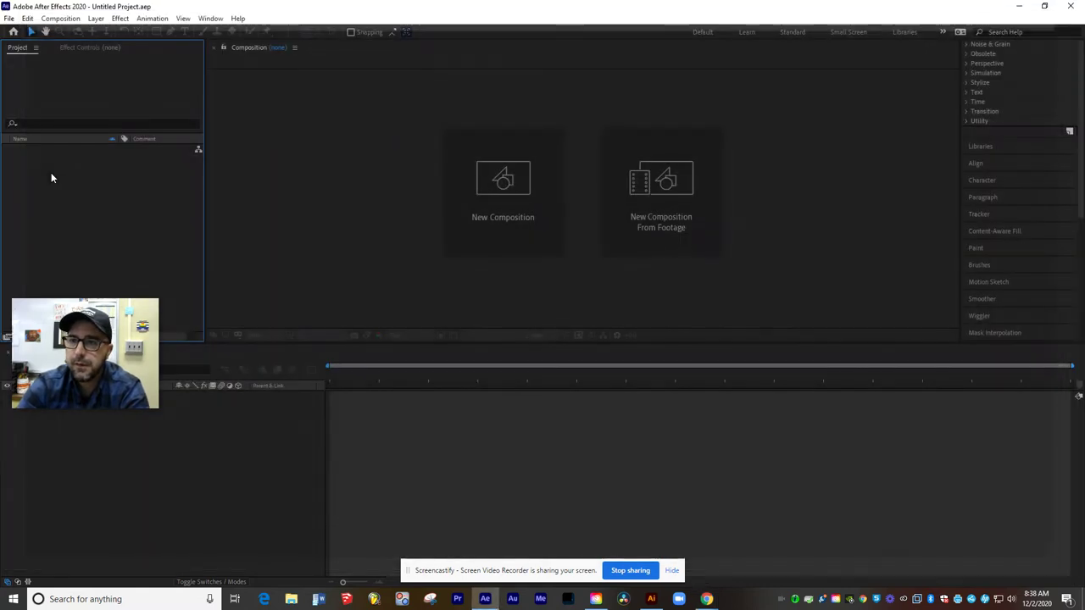
pyautogui.click(504, 187)
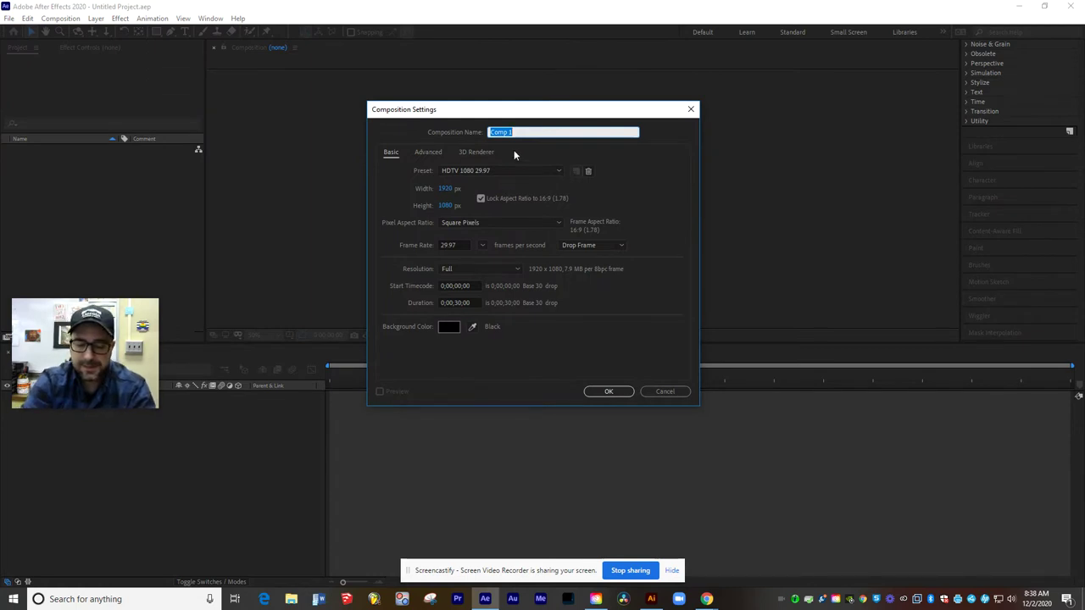
pyautogui.write('Roper Play')
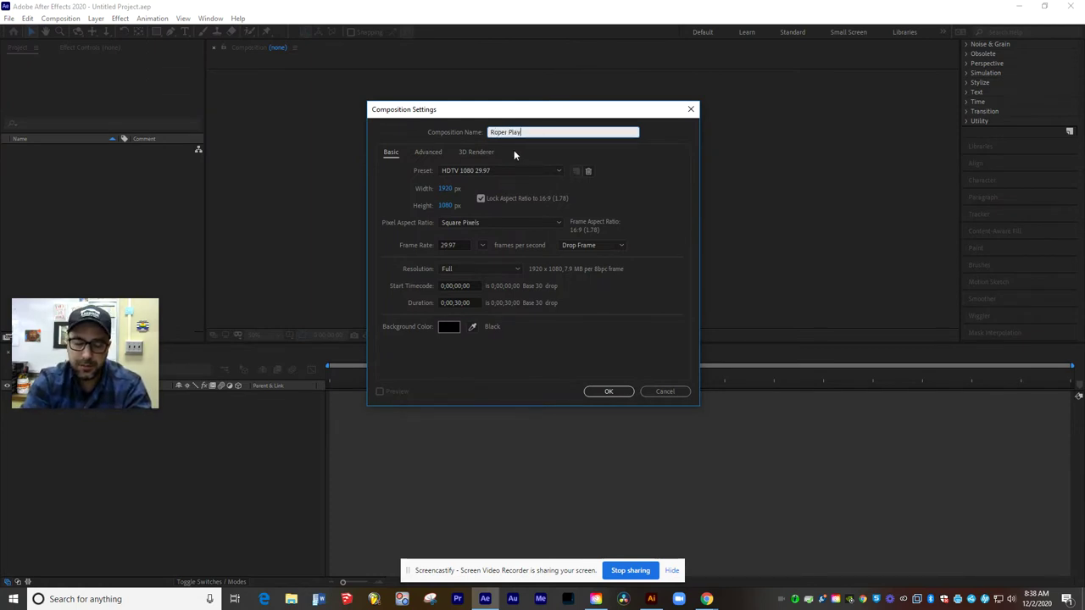
pyautogui.write('WithYourFoo')
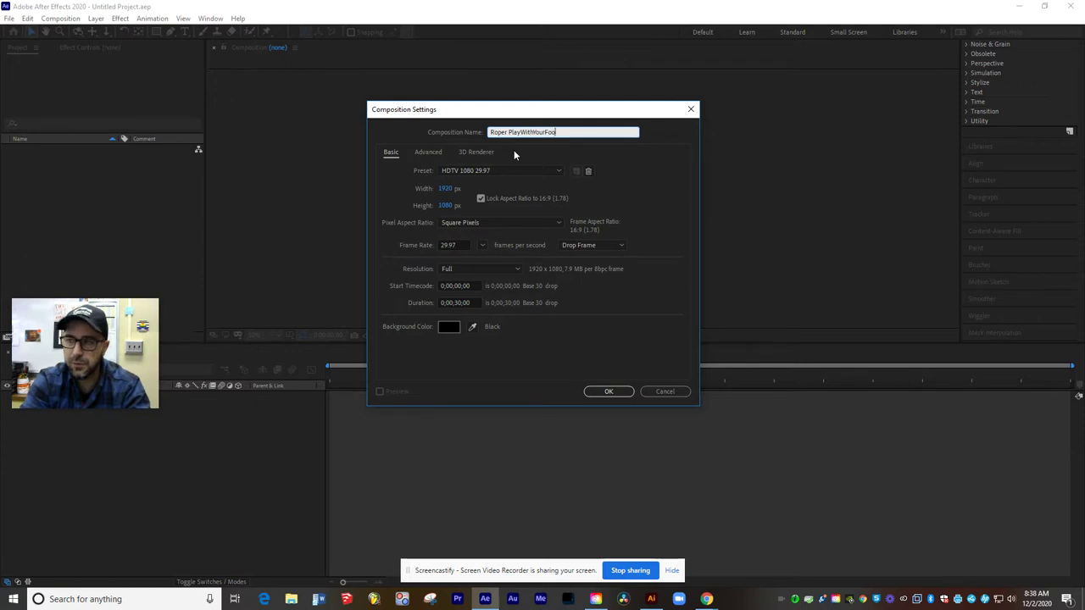
pyautogui.write('d')
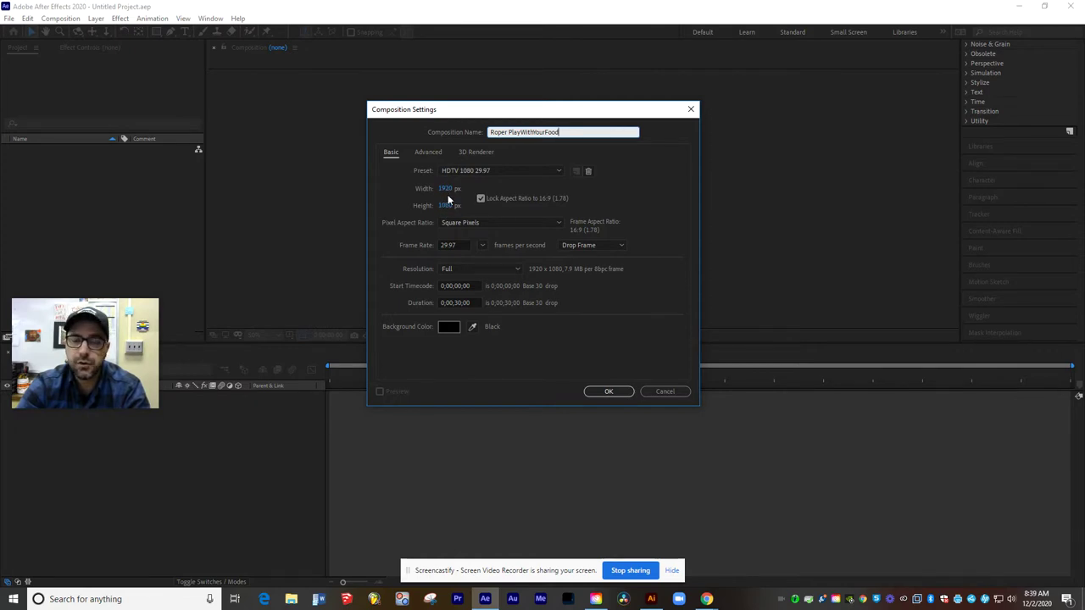
# Step: Unlock the composition's aspect ratio and set its width to 1080 px
pyautogui.click(481, 198)
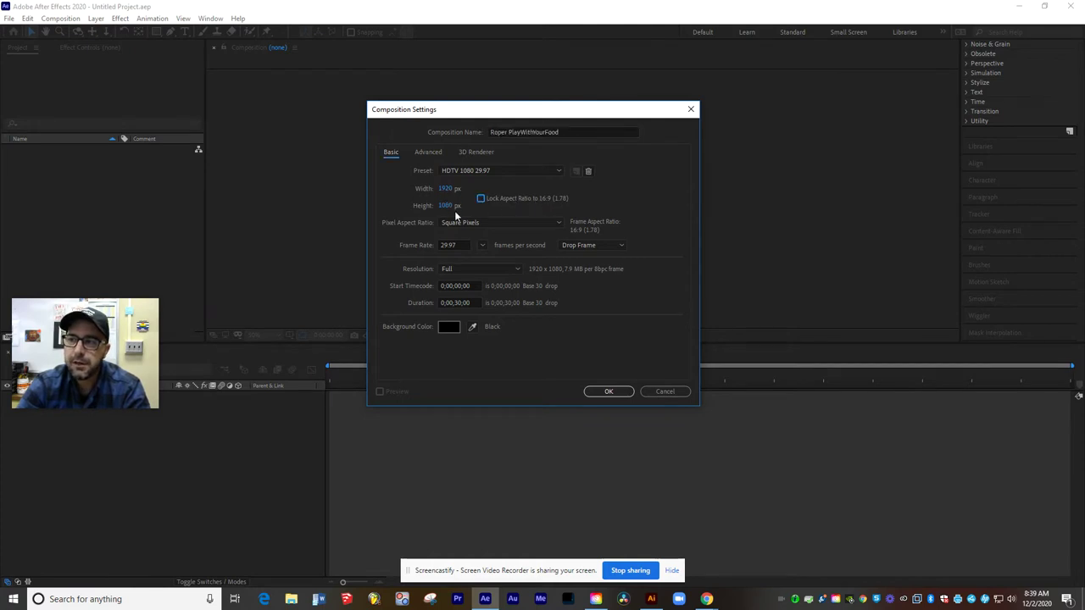
pyautogui.moveTo(446, 189); pyautogui.dragTo(445, 190)
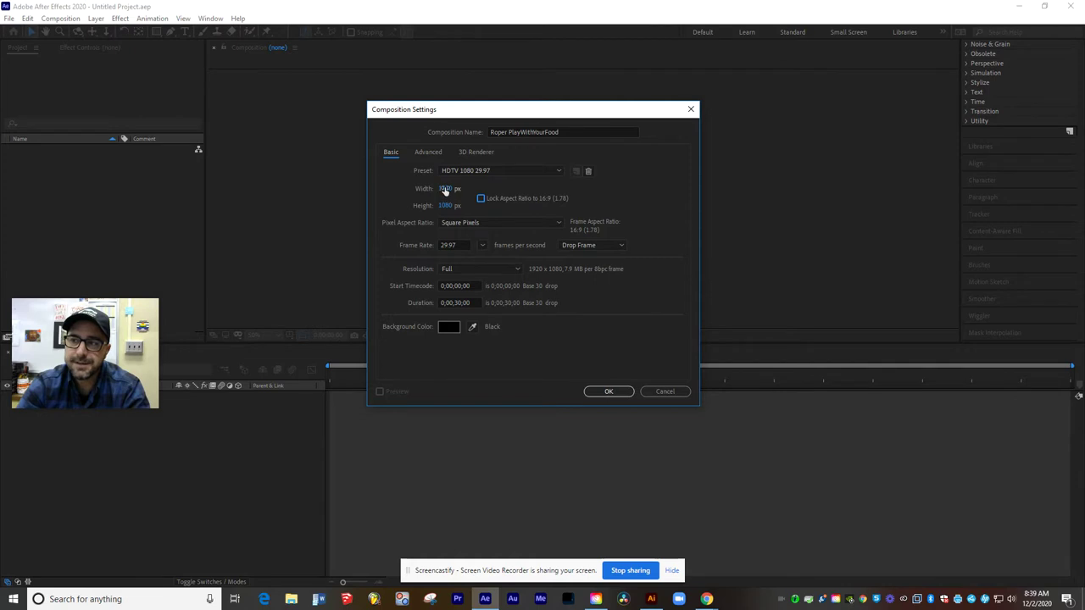
pyautogui.click(445, 189)
pyautogui.write('108')
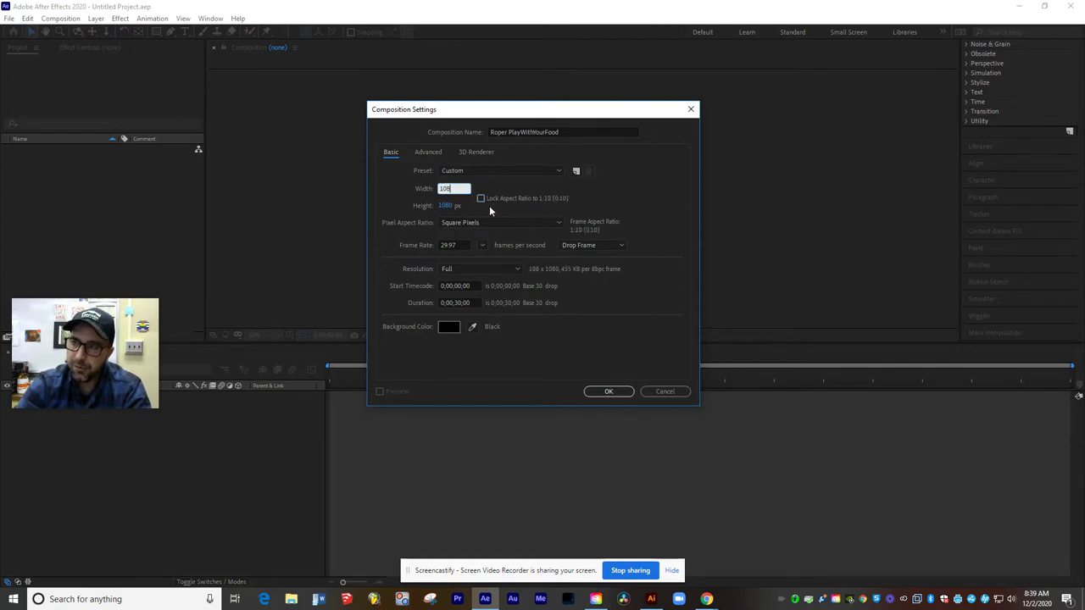
pyautogui.write('0')
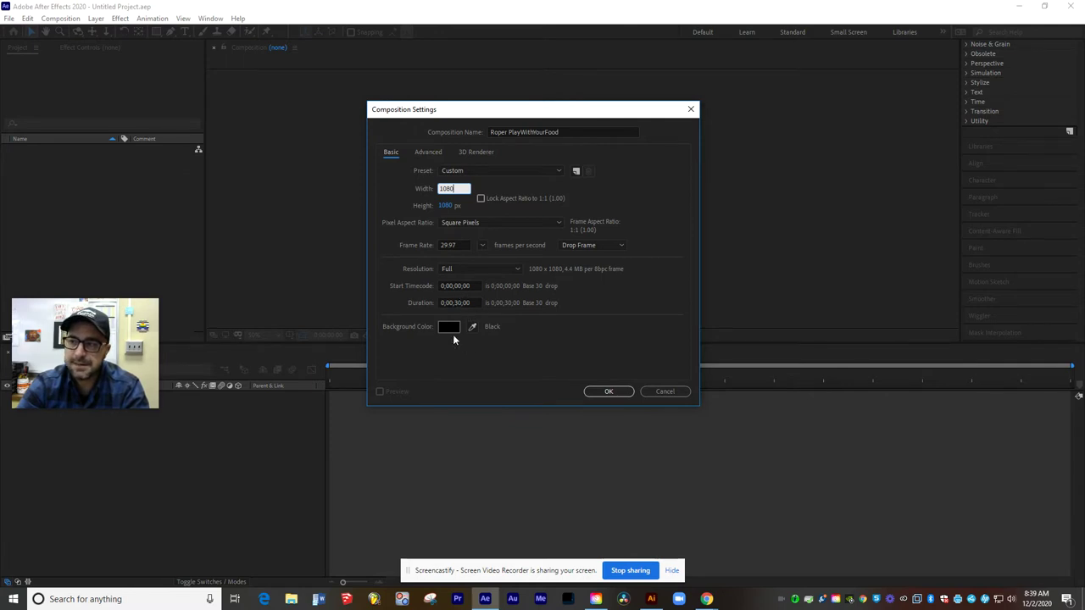
# Step: Set the composition's background color to white (FFFFFF) and create the composition
pyautogui.click(449, 327)
pyautogui.click(606, 345)
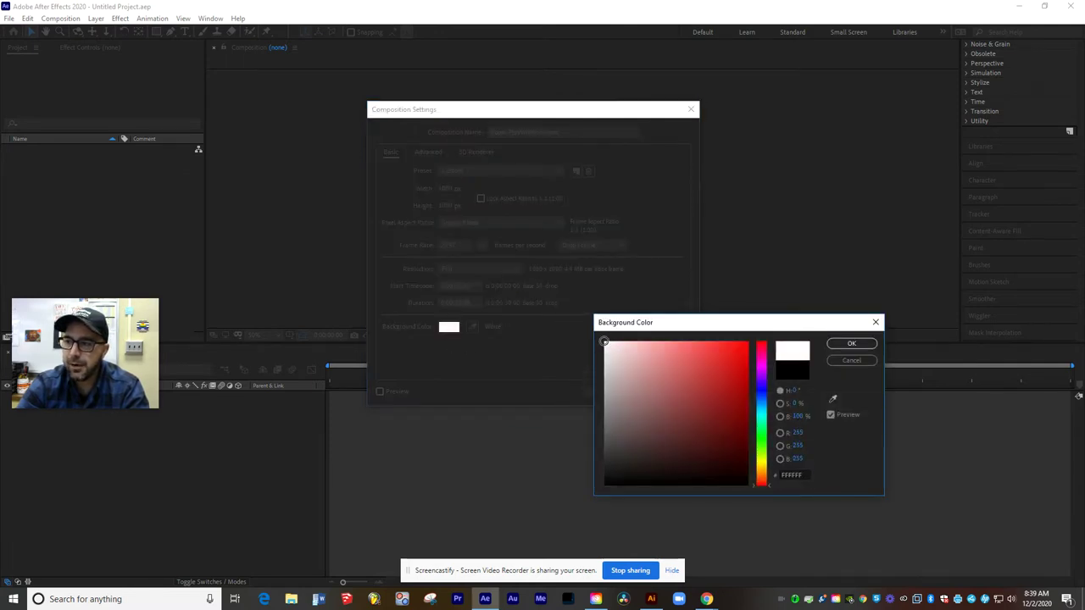
pyautogui.click(851, 344)
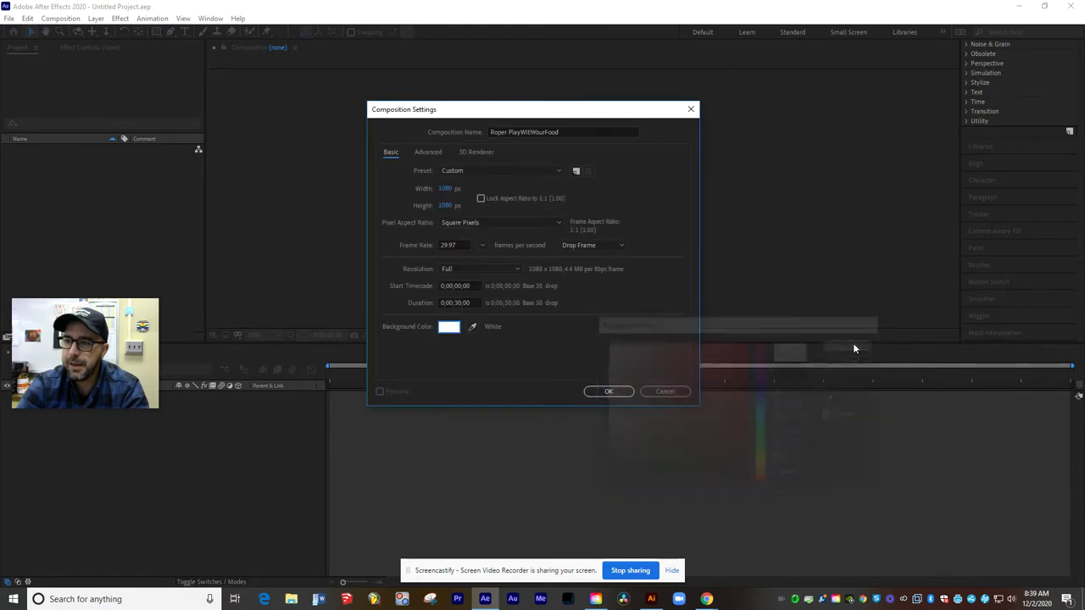
pyautogui.click(608, 392)
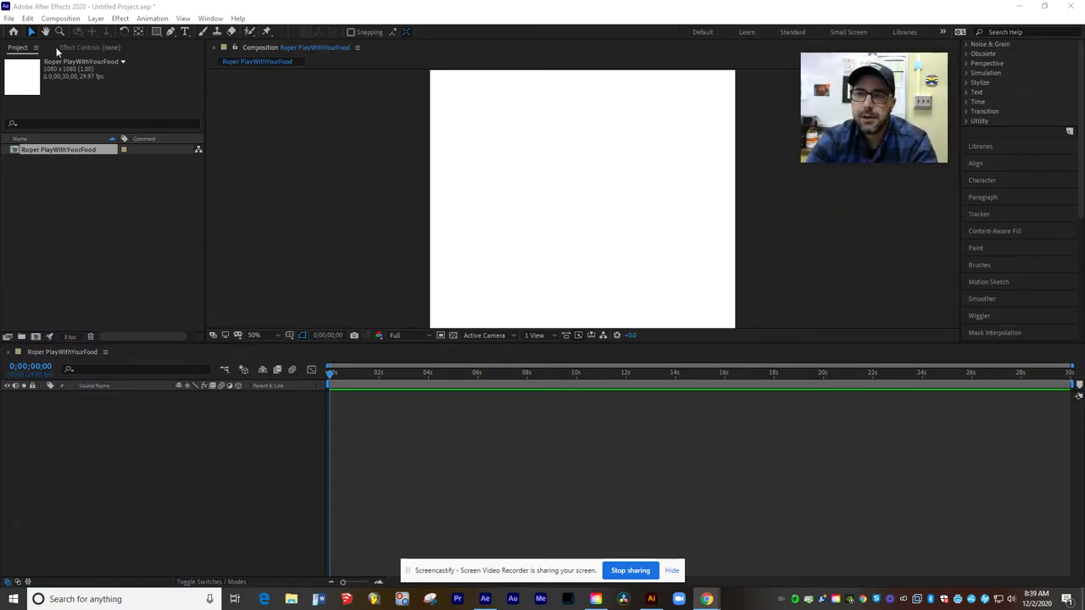
# Step: Import DonutGuy.ai from the Downloads folder as a Composition with footage dimensions set to Layer Size
pyautogui.click(8, 18)
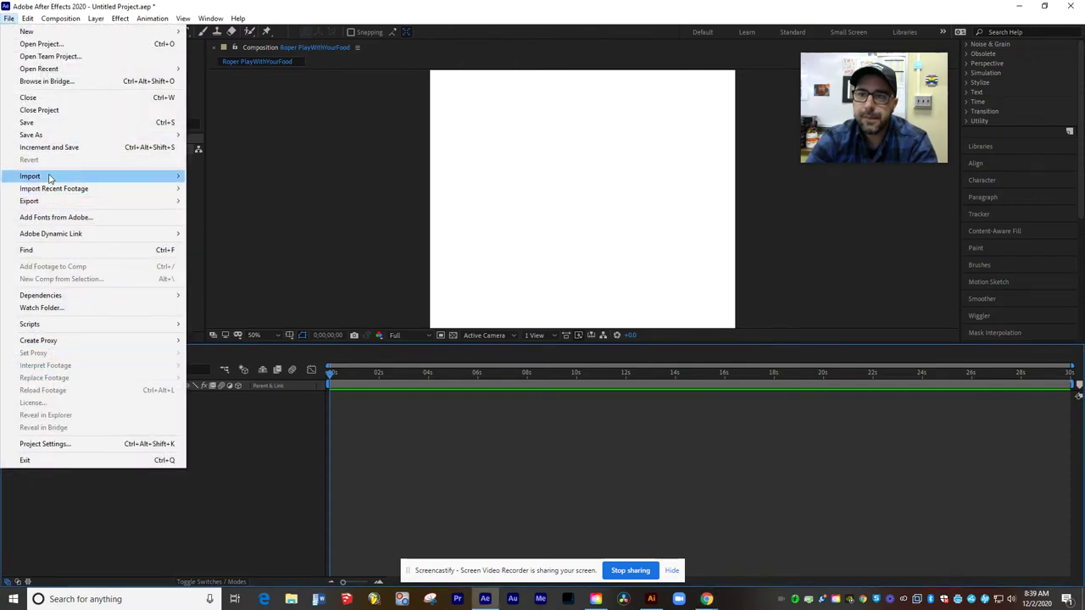
pyautogui.moveTo(49, 178)
pyautogui.click(208, 178)
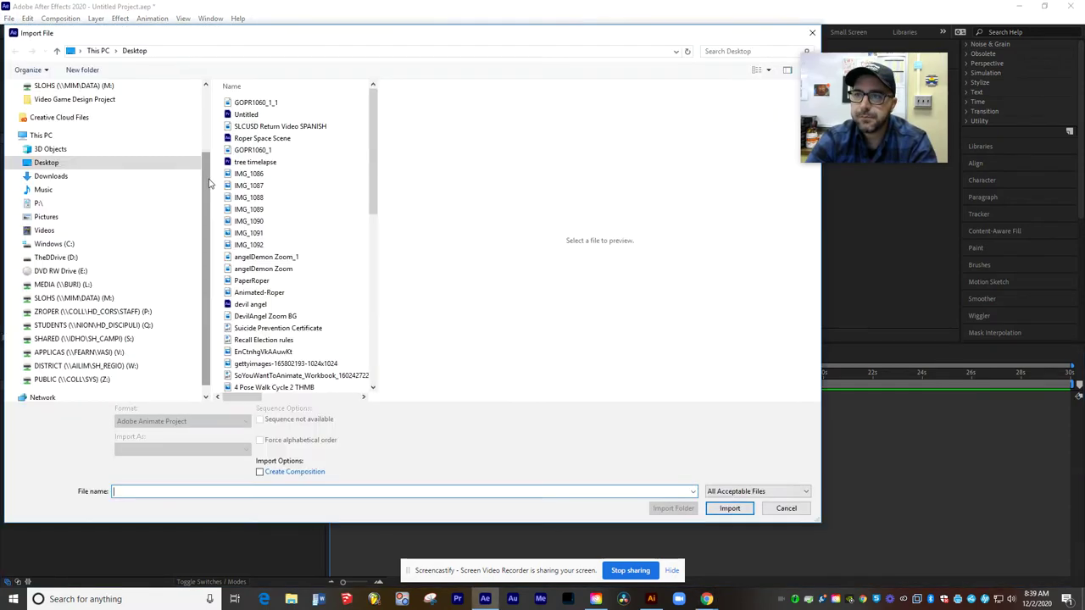
pyautogui.click(119, 177)
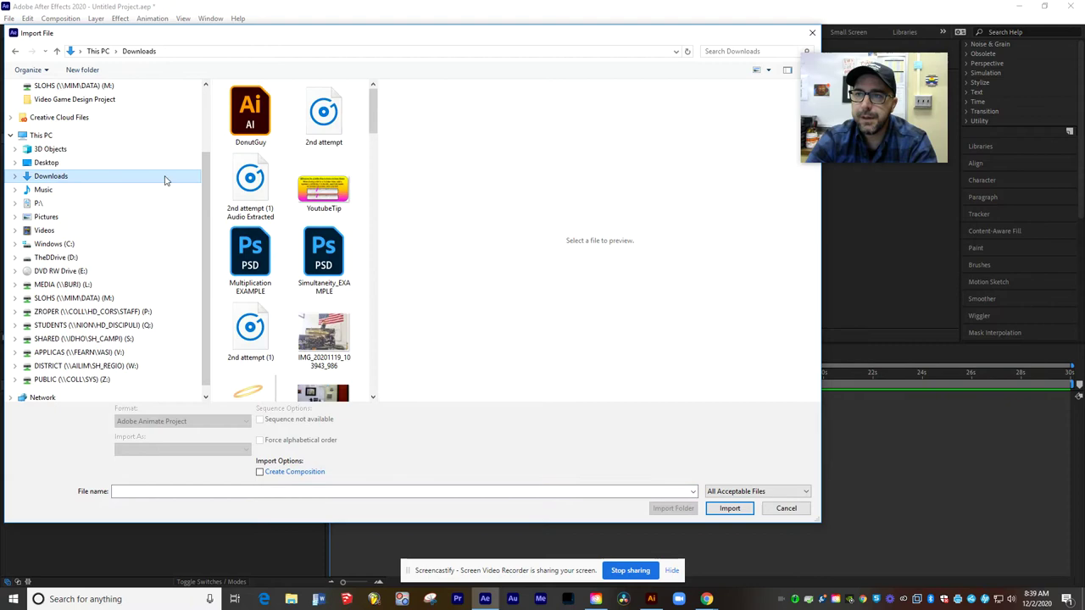
pyautogui.doubleClick(243, 130)
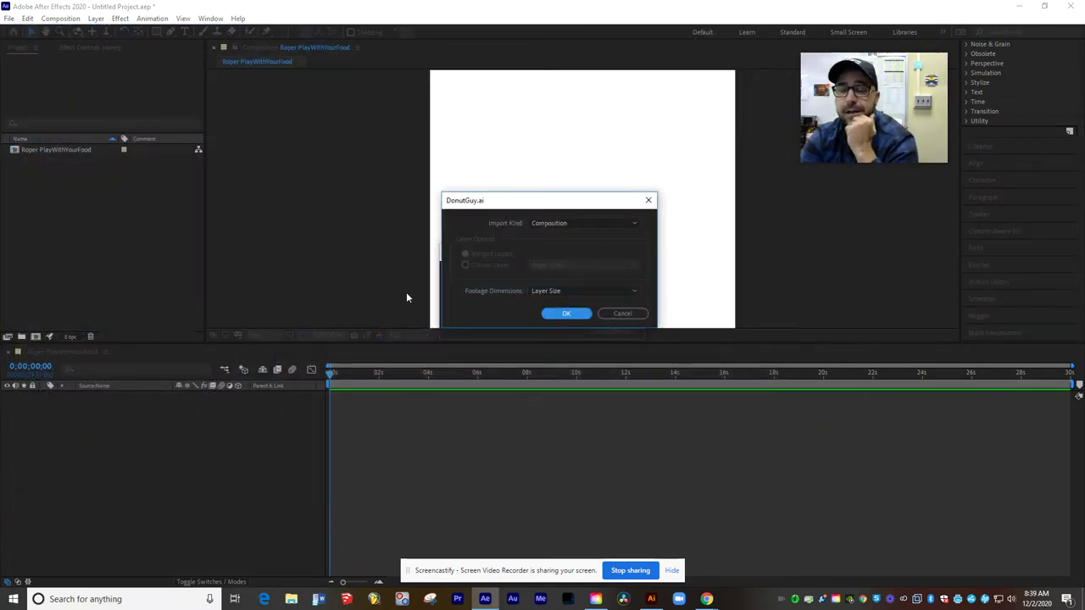
pyautogui.moveTo(565, 204); pyautogui.dragTo(336, 89)
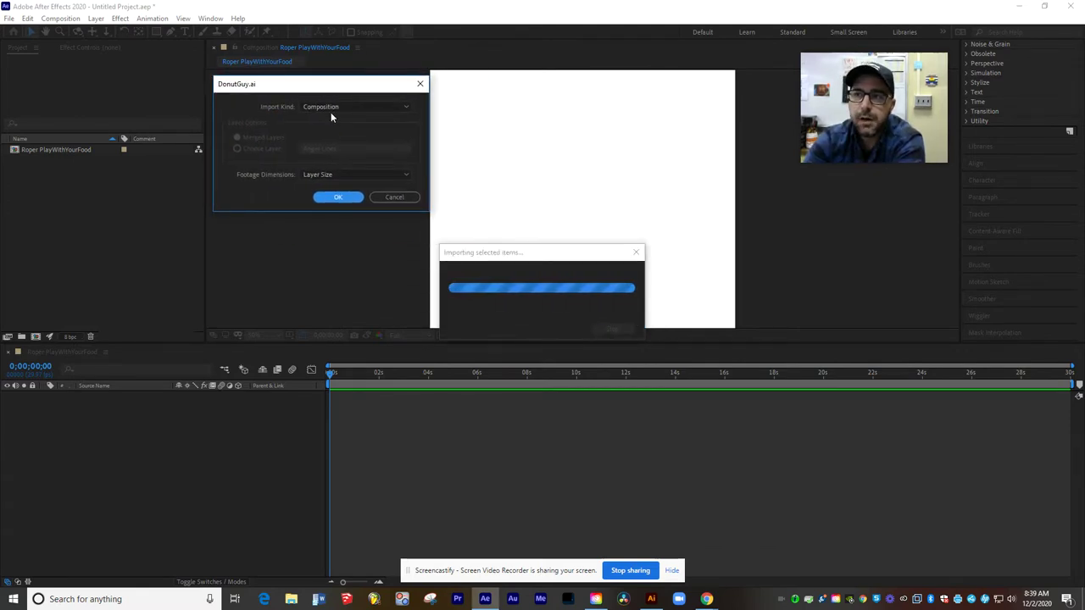
pyautogui.click(329, 106)
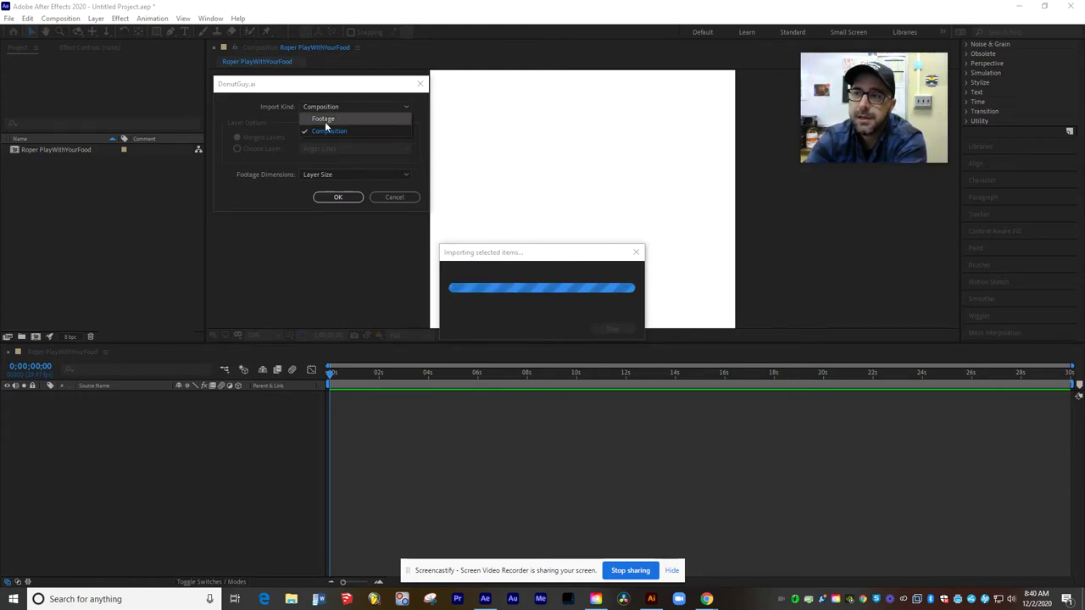
pyautogui.click(323, 133)
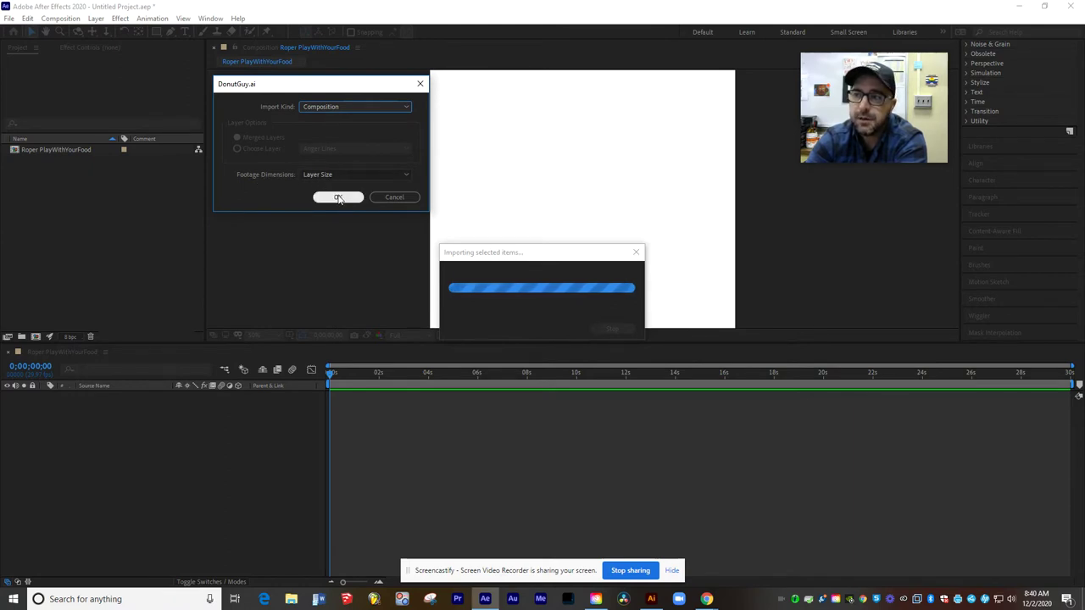
pyautogui.click(338, 196)
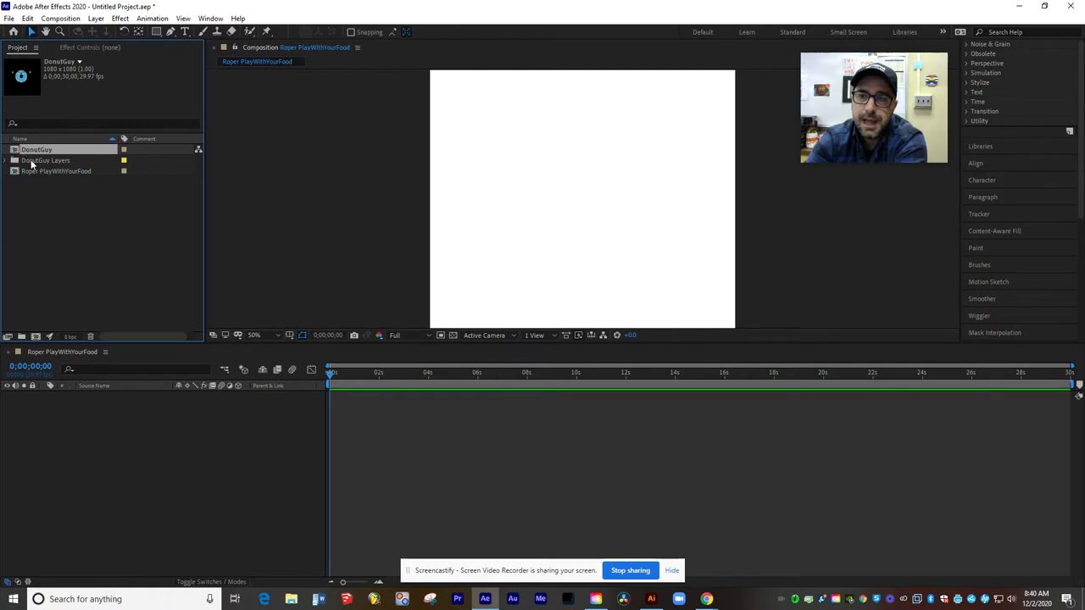
# Step: Check the contents of the DonutGuy Layers folder and add the DonutGuy composition to the PlayWithYourFood timeline
pyautogui.click(5, 160)
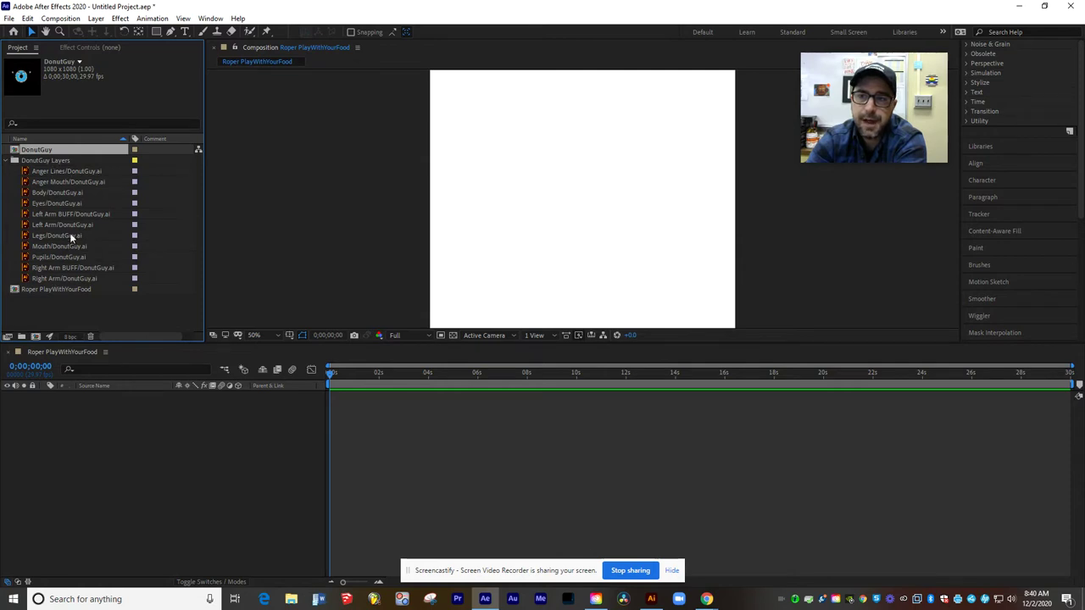
pyautogui.click(7, 160)
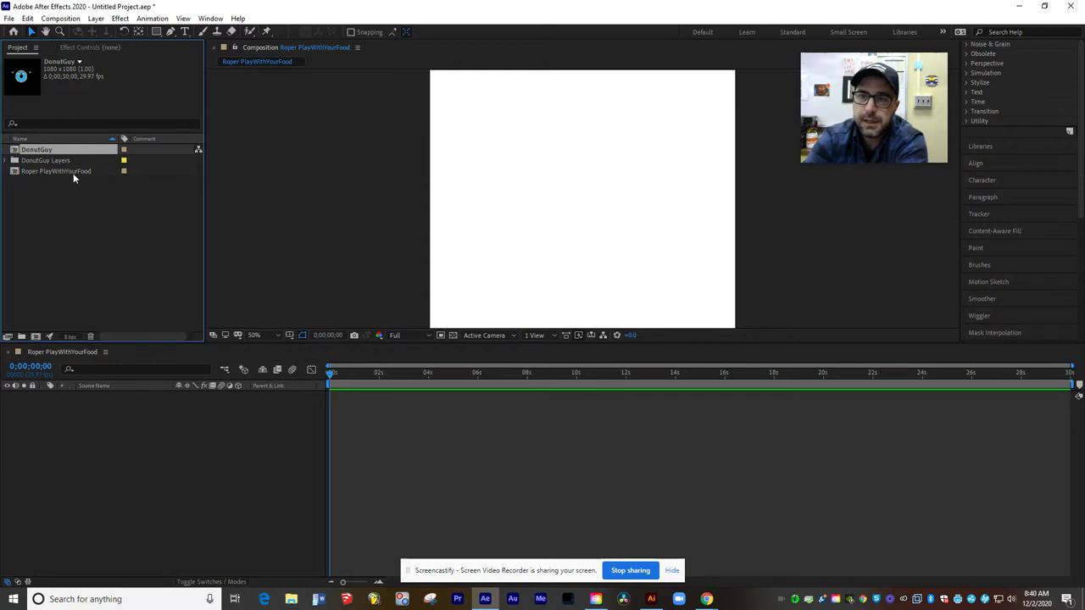
pyautogui.click(7, 160)
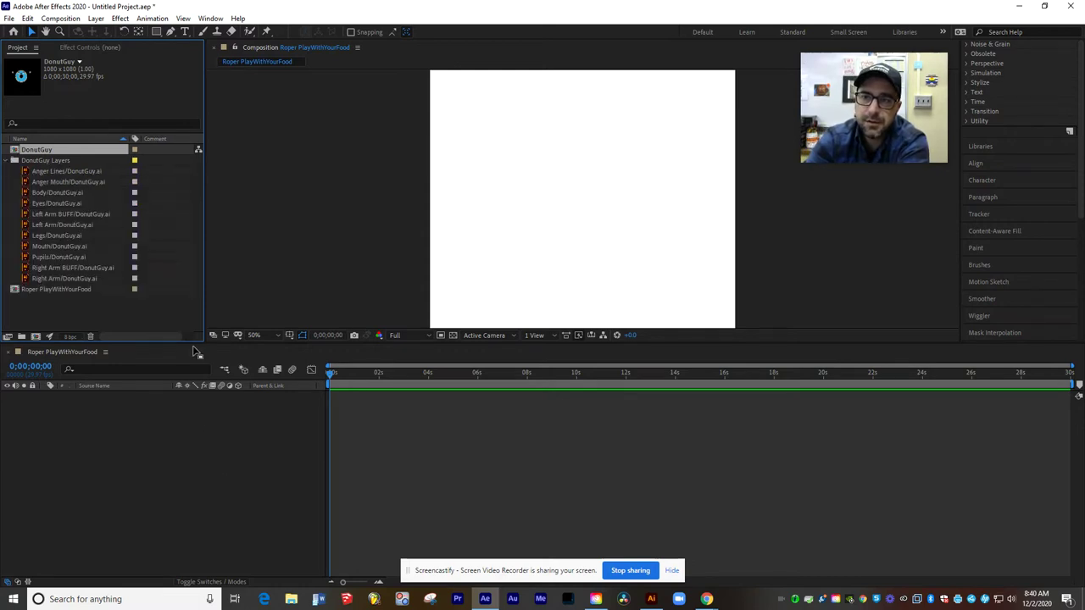
pyautogui.click(7, 161)
pyautogui.moveTo(34, 150); pyautogui.dragTo(83, 417)
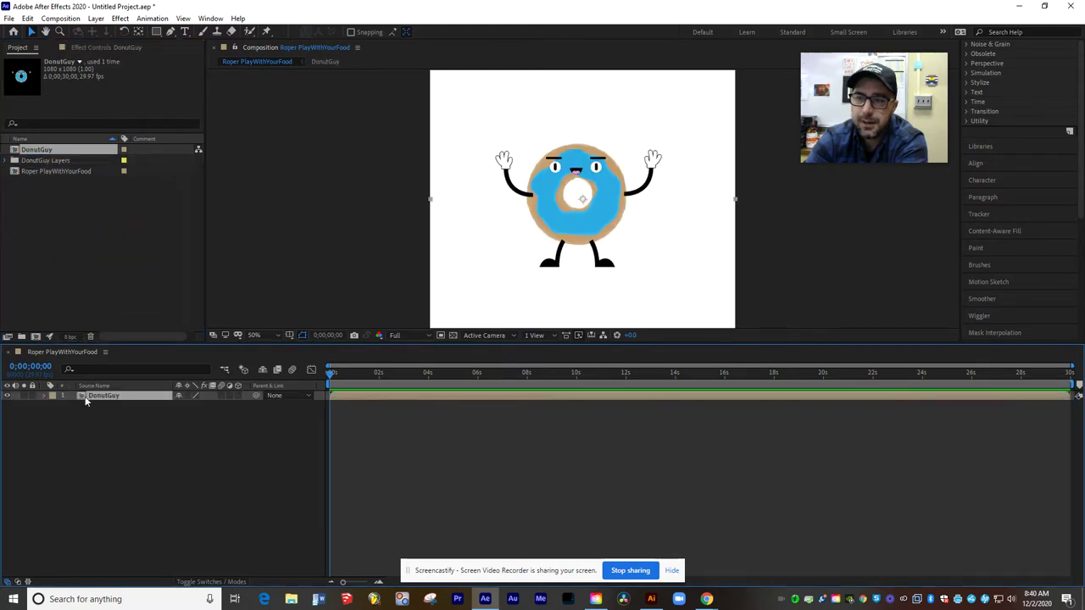
# Step: Look inside the nested DonutGuy composition and try rotating the whole DonutGuy layer in the main composition, undoing the rotation
pyautogui.doubleClick(77, 394)
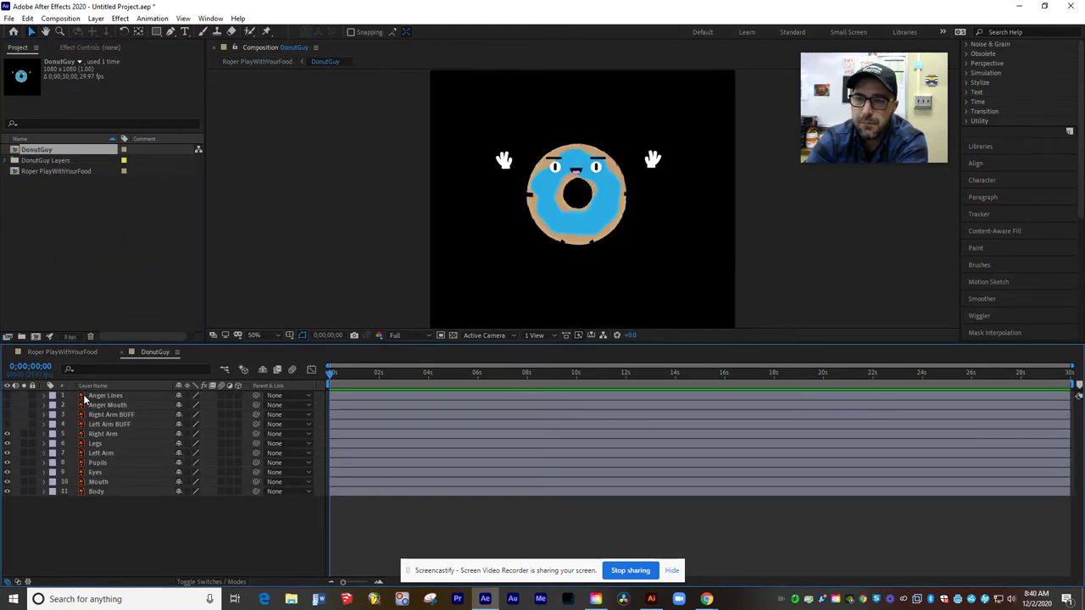
pyautogui.click(124, 352)
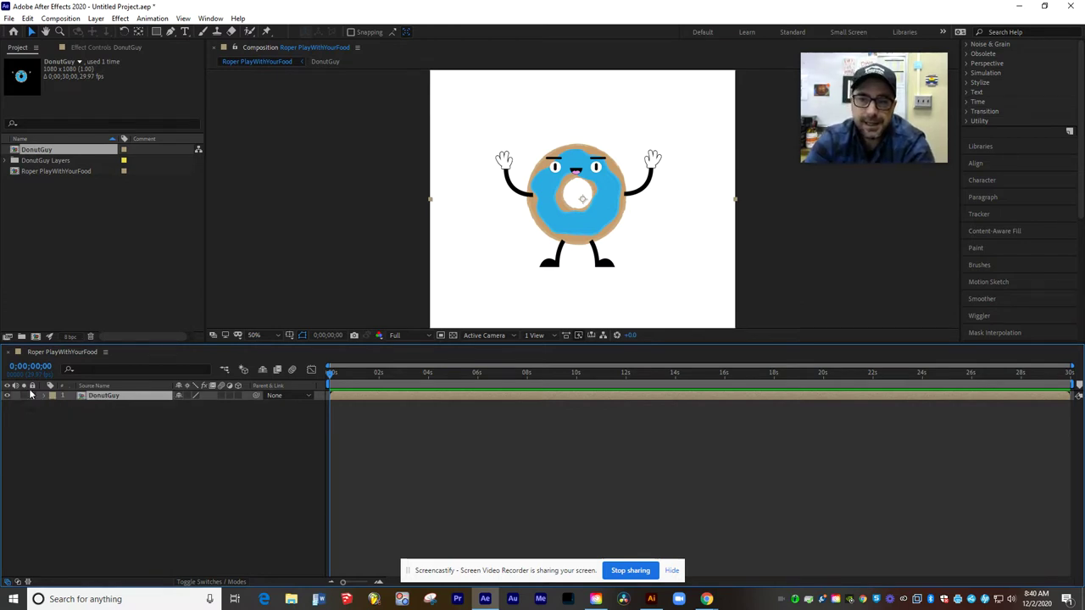
pyautogui.click(56, 396)
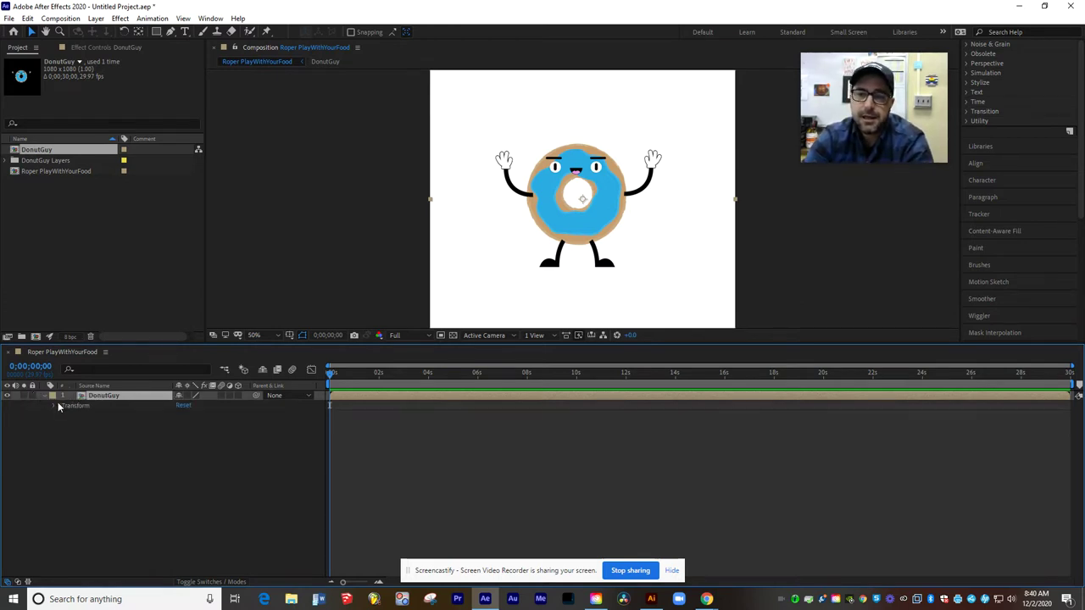
pyautogui.click(55, 405)
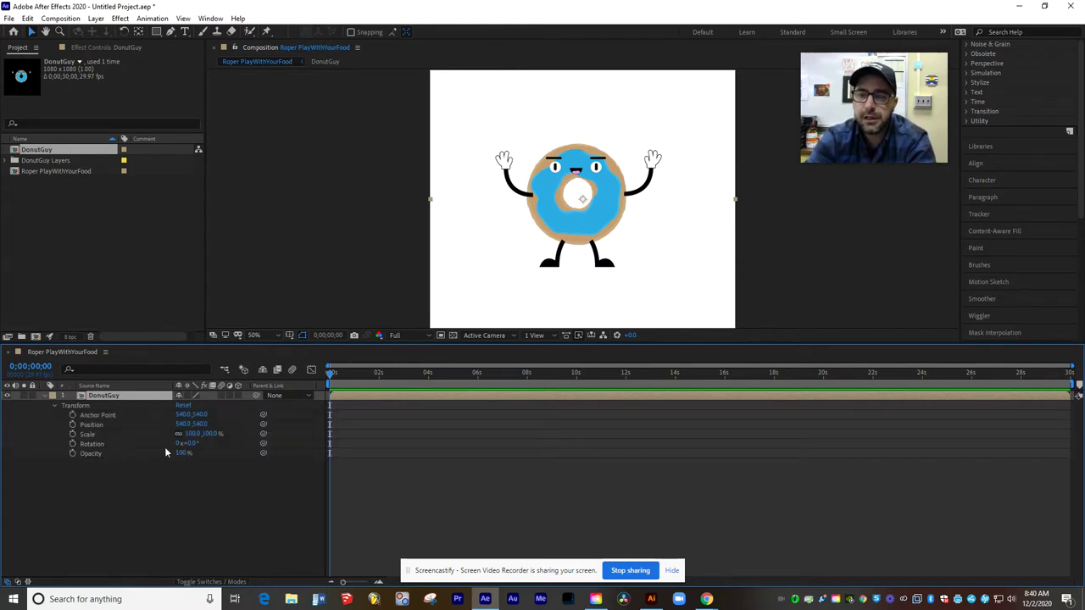
pyautogui.moveTo(188, 443); pyautogui.dragTo(270, 371)
pyautogui.hotkey('ctrl', 'z')
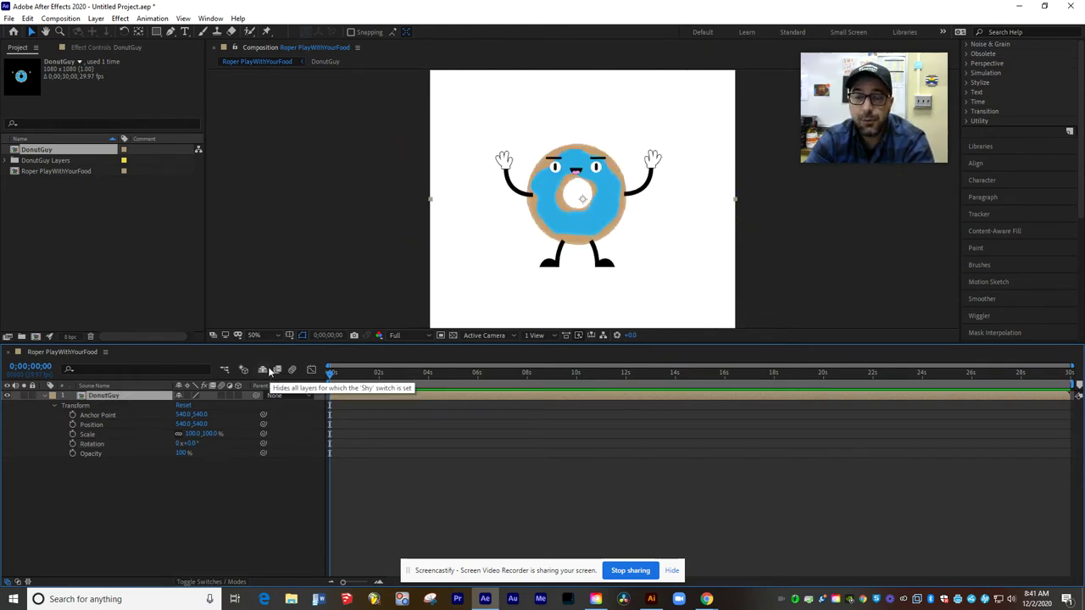
pyautogui.click(47, 396)
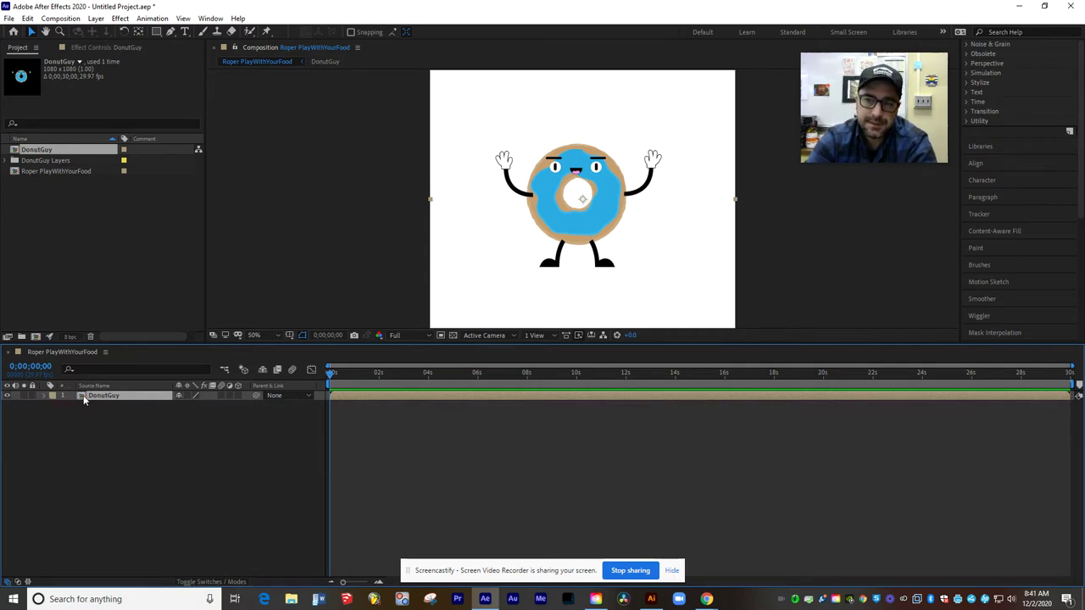
# Step: Open the nested DonutGuy composition and set its background color to white (FEFEFE)
pyautogui.doubleClick(82, 395)
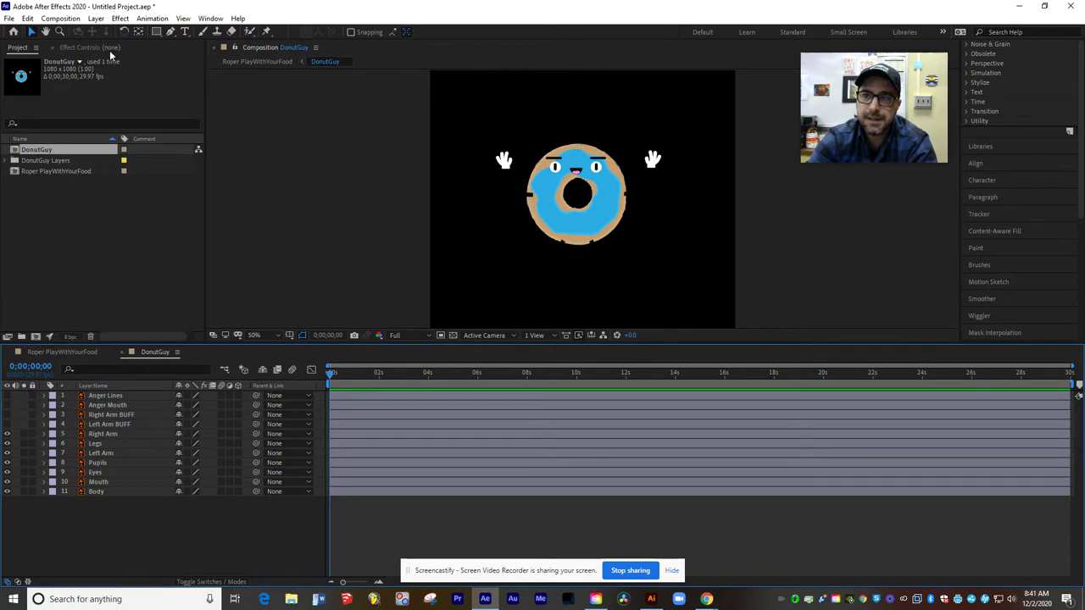
pyautogui.click(71, 23)
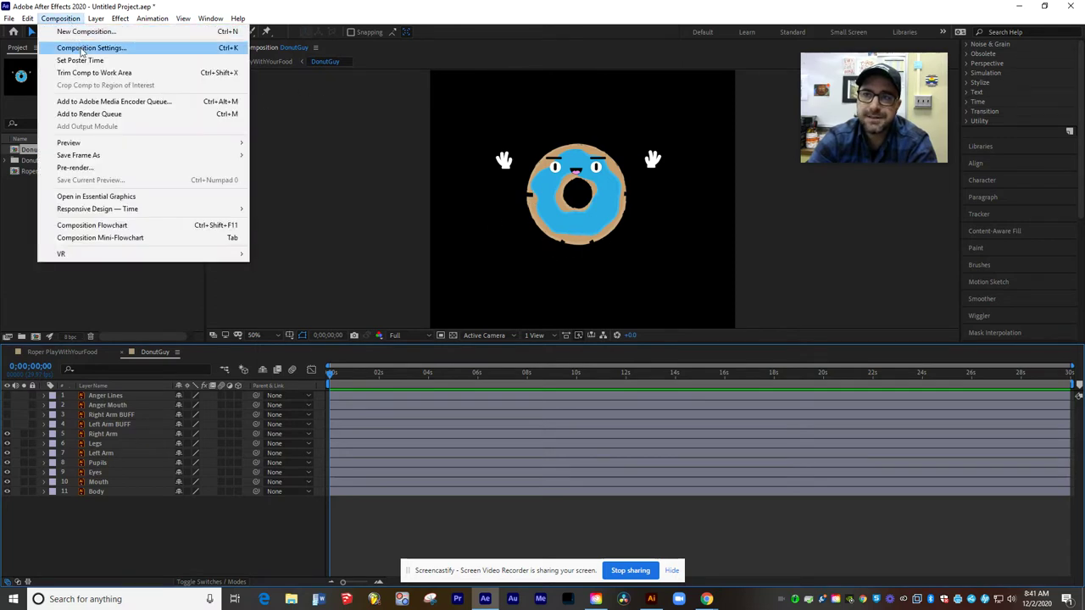
pyautogui.click(91, 47)
pyautogui.click(448, 328)
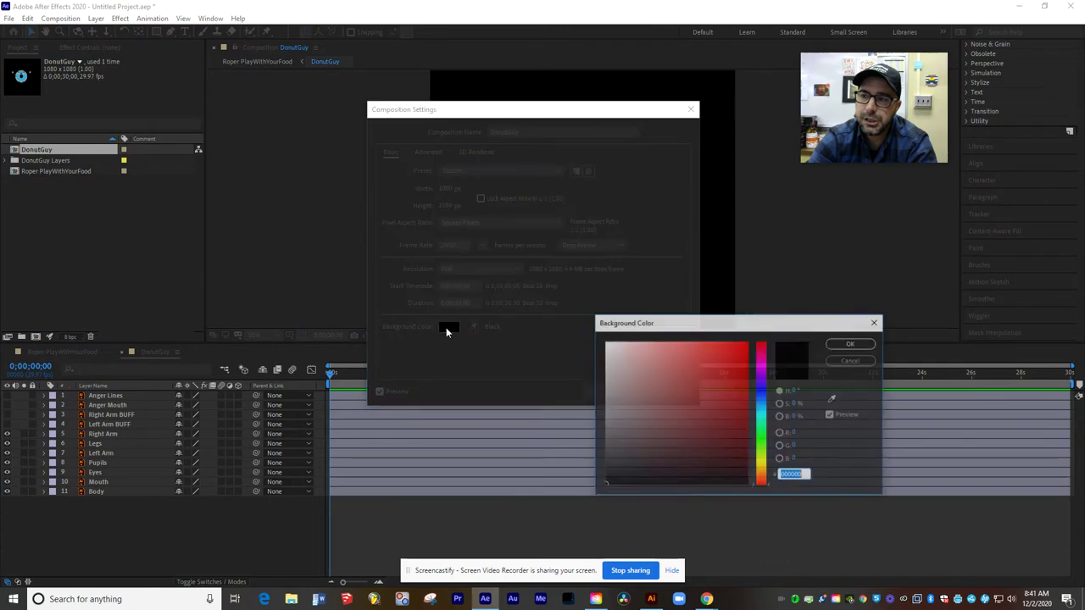
pyautogui.moveTo(620, 356); pyautogui.dragTo(602, 339)
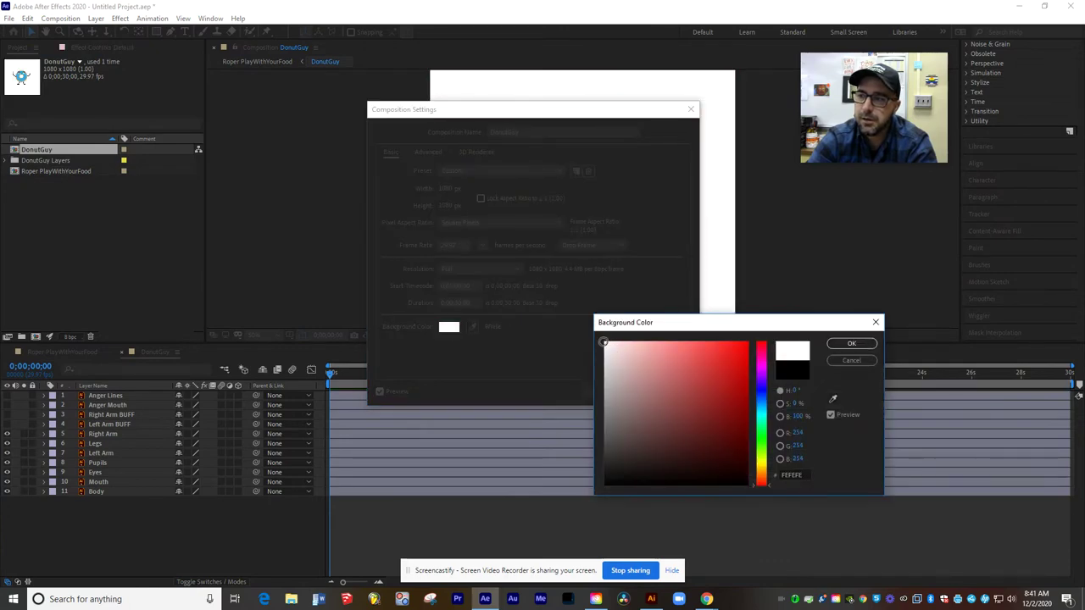
pyautogui.click(839, 344)
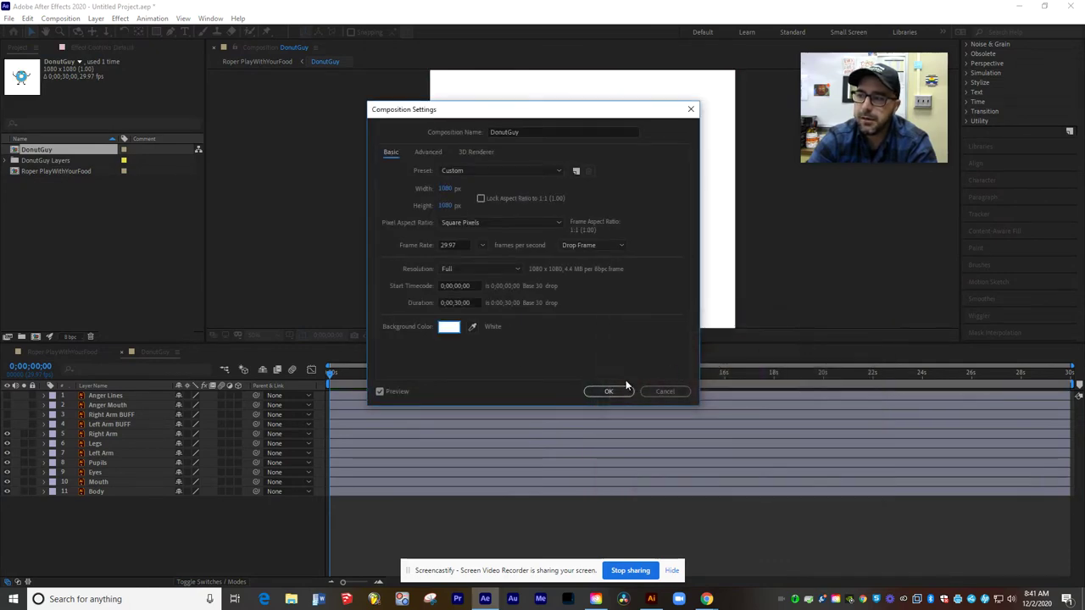
pyautogui.click(623, 391)
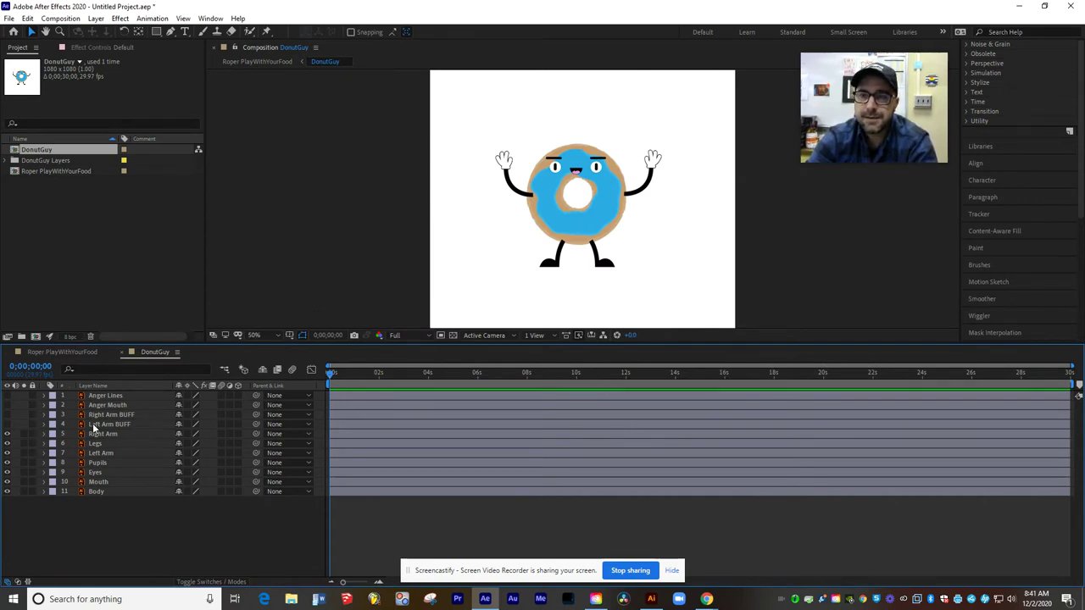
# Step: In the PlayWithYourFood composition, keyframe the DonutGuy layer's Position and Rotation at 0 seconds, with Position at 1468, 540
pyautogui.click(62, 352)
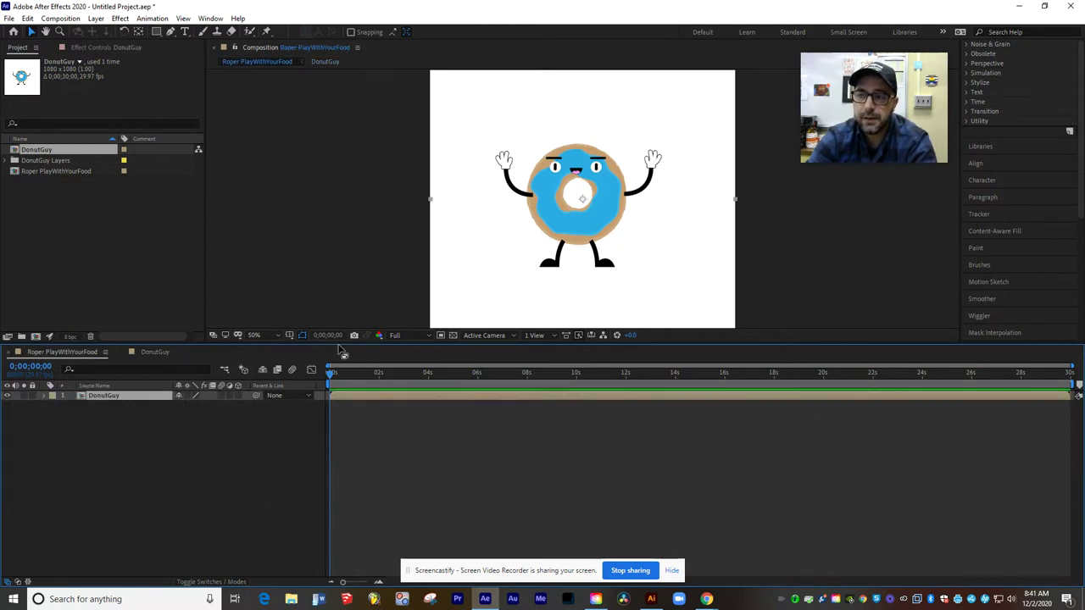
pyautogui.click(46, 398)
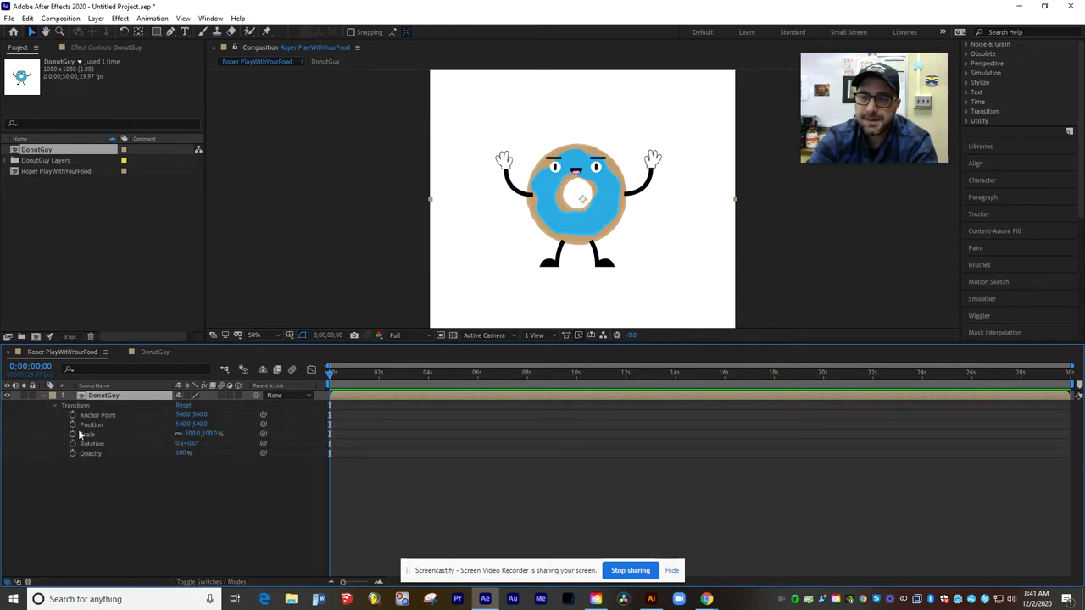
pyautogui.click(73, 425)
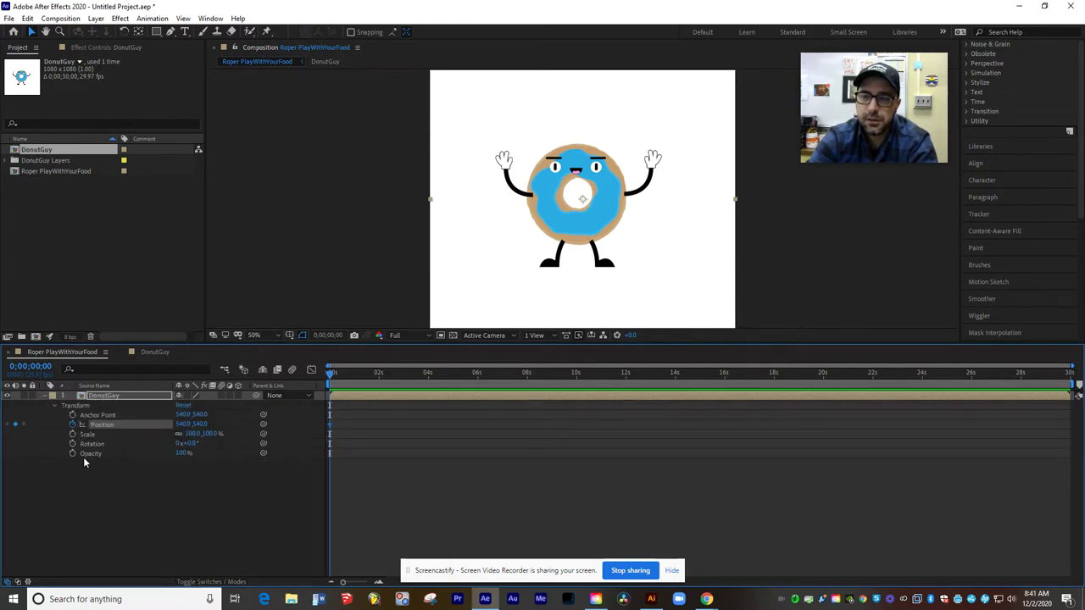
pyautogui.click(73, 444)
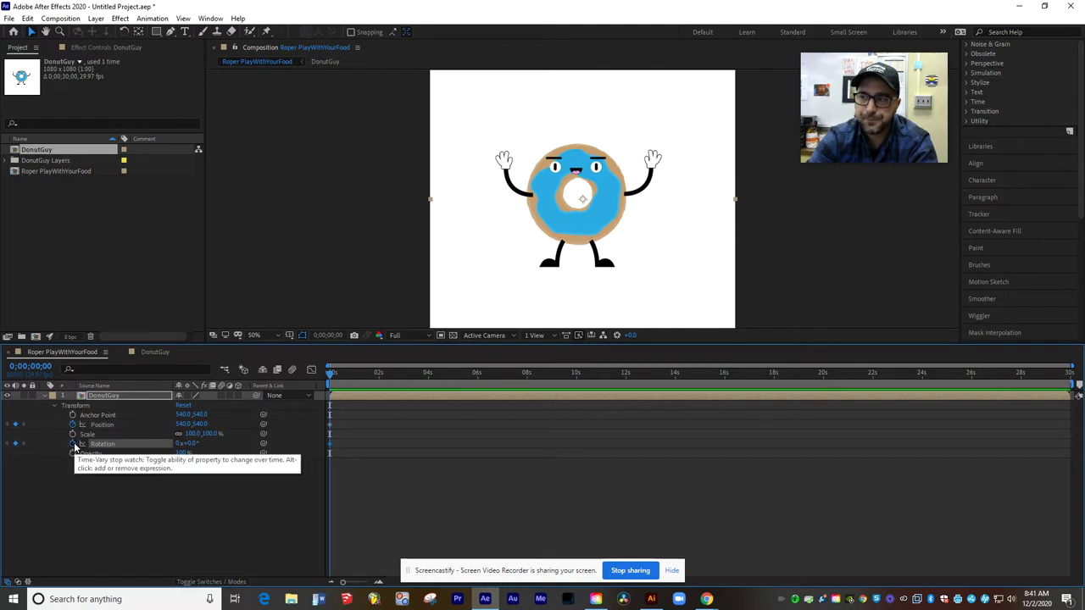
pyautogui.moveTo(201, 423); pyautogui.dragTo(706, 422)
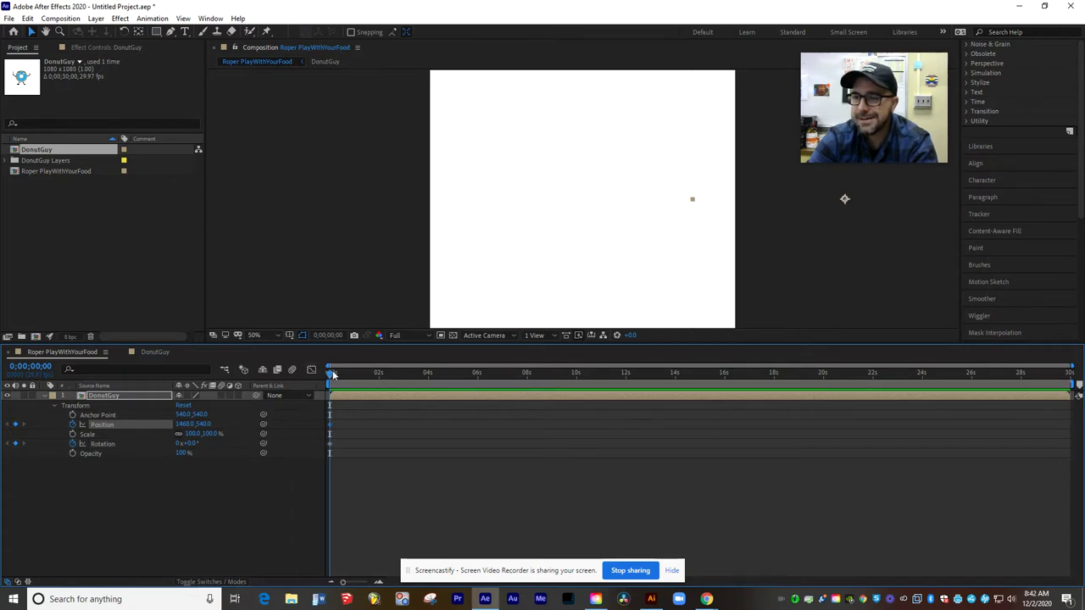
# Step: Add a Position keyframe of 530, 540 to the DonutGuy layer at 2 seconds
pyautogui.moveTo(333, 376); pyautogui.dragTo(381, 371)
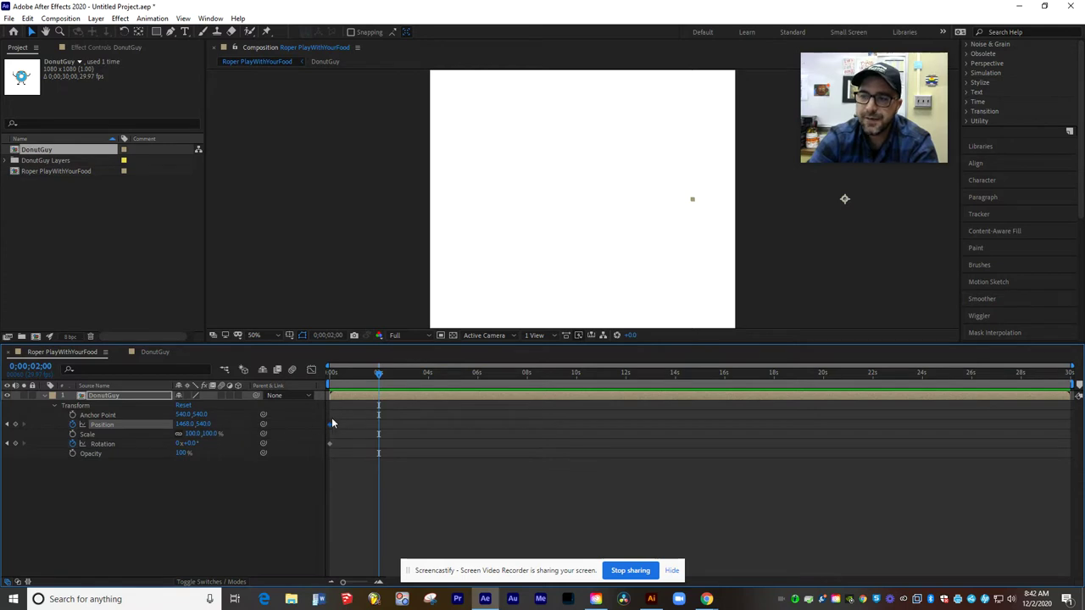
pyautogui.moveTo(379, 374)
pyautogui.mouseDown()
pyautogui.moveTo(312, 370)
pyautogui.moveTo(380, 373)
pyautogui.mouseUp()
pyautogui.moveTo(186, 424); pyautogui.dragTo(166, 475)
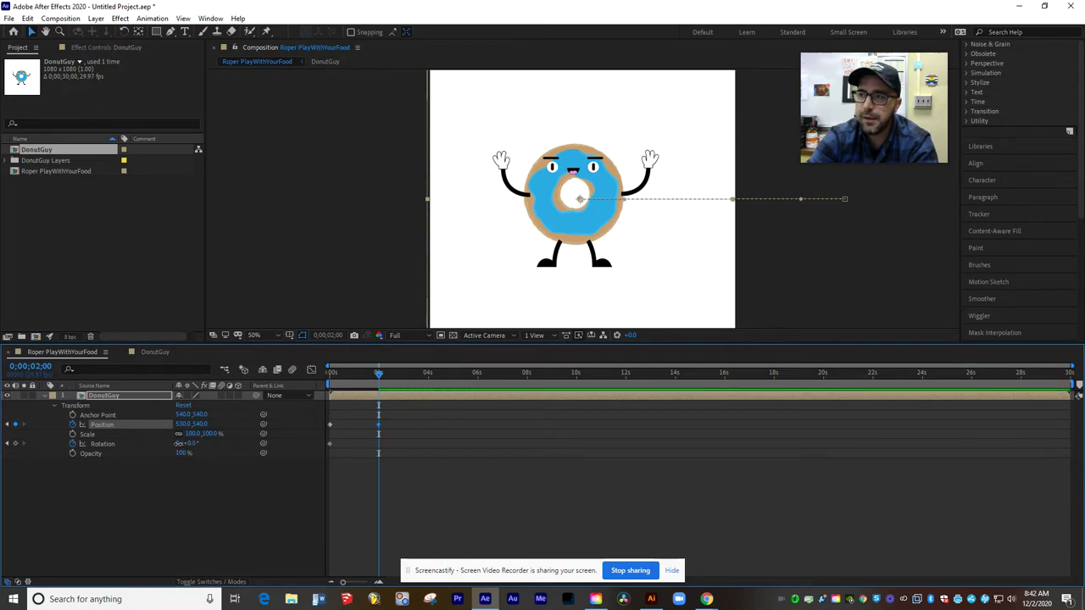
# Step: Set the DonutGuy layer's Rotation at 2 seconds to 4x+0.0° and preview the animation from the start
pyautogui.moveTo(178, 443); pyautogui.dragTo(182, 444)
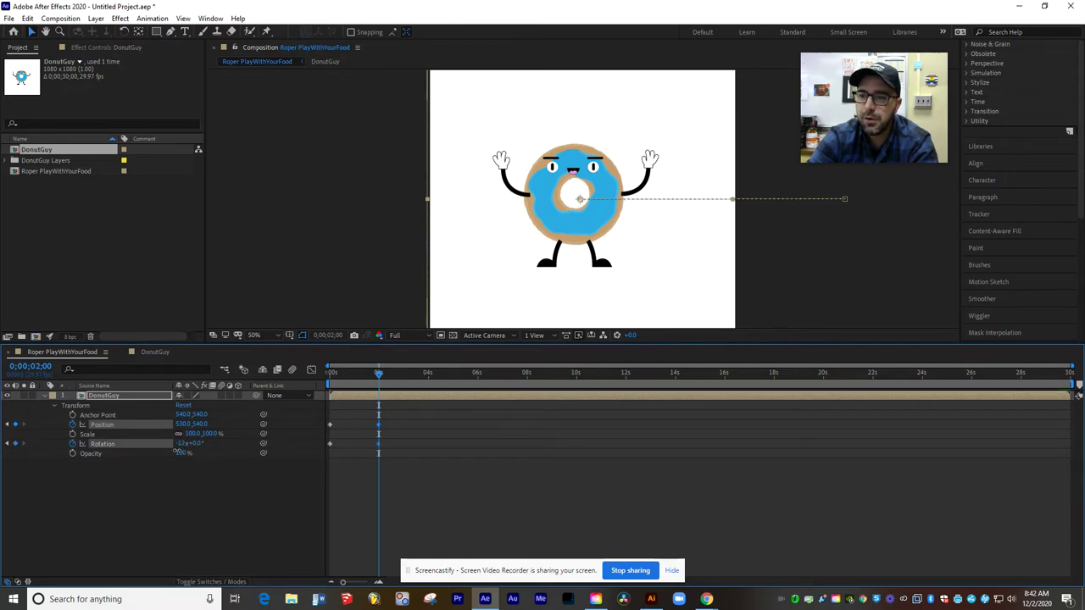
pyautogui.click(184, 444)
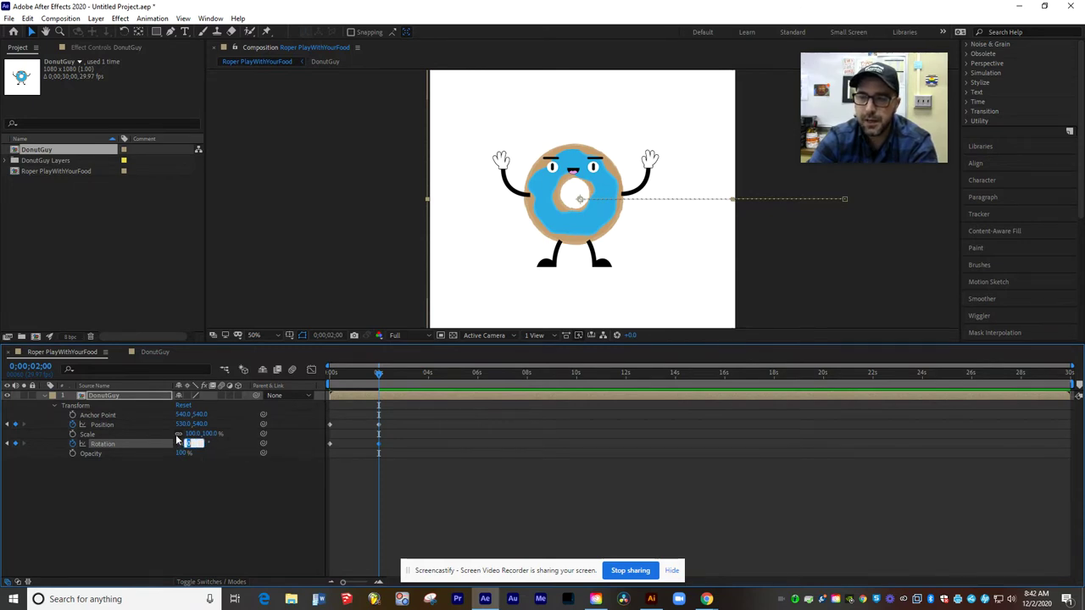
pyautogui.click(241, 470)
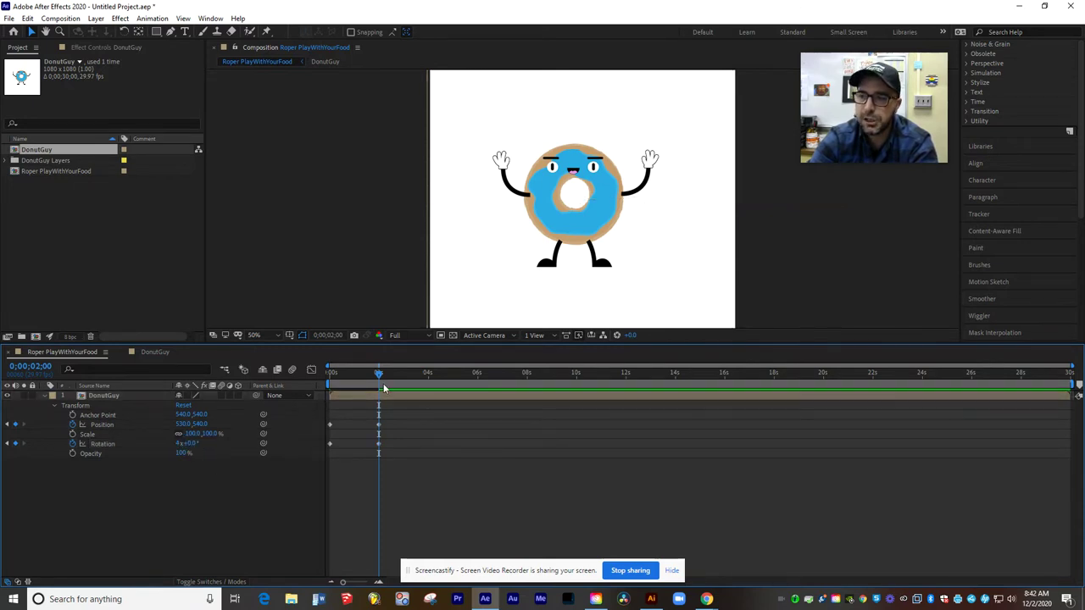
pyautogui.moveTo(379, 381); pyautogui.dragTo(322, 380)
pyautogui.press('space')
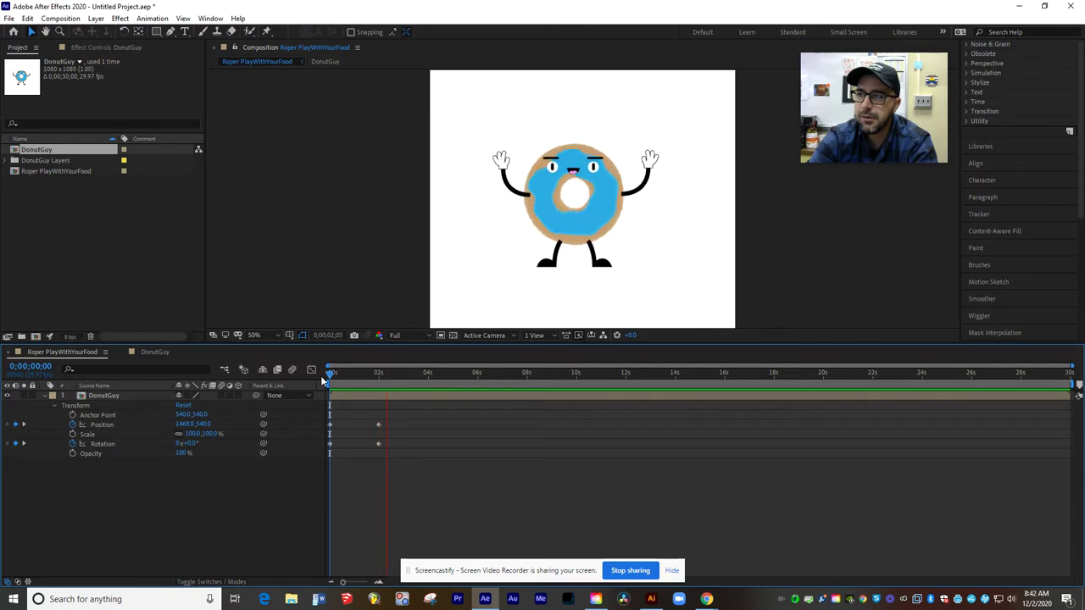
# Step: Stop the preview and set the DonutGuy layer's Rotation keyframe at 2 seconds to -4x+0.0°
pyautogui.press('space')
pyautogui.click(356, 395)
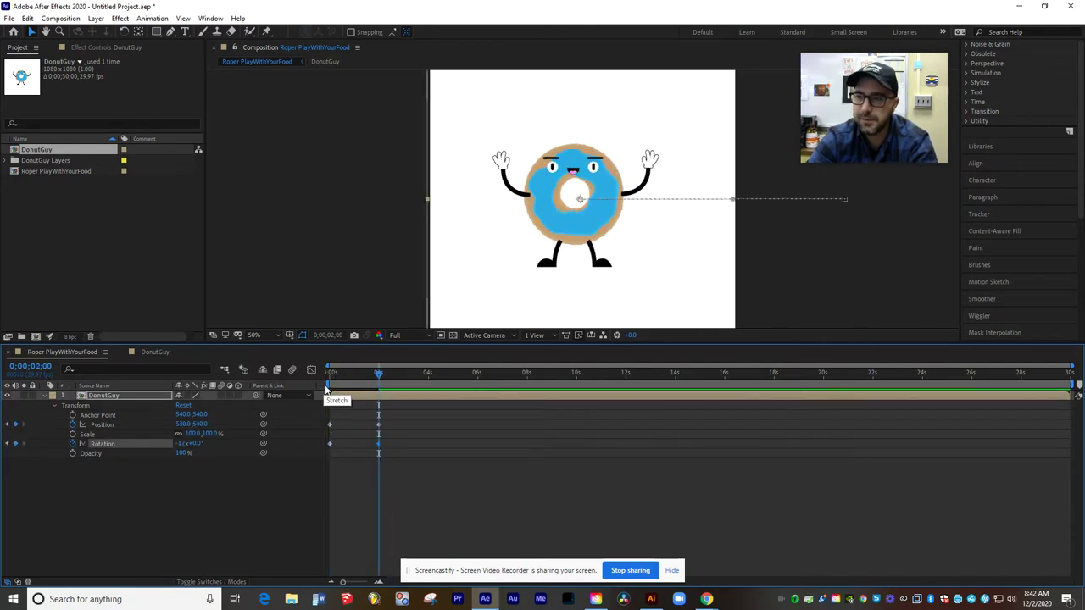
pyautogui.moveTo(387, 373); pyautogui.dragTo(378, 373)
pyautogui.click(181, 445)
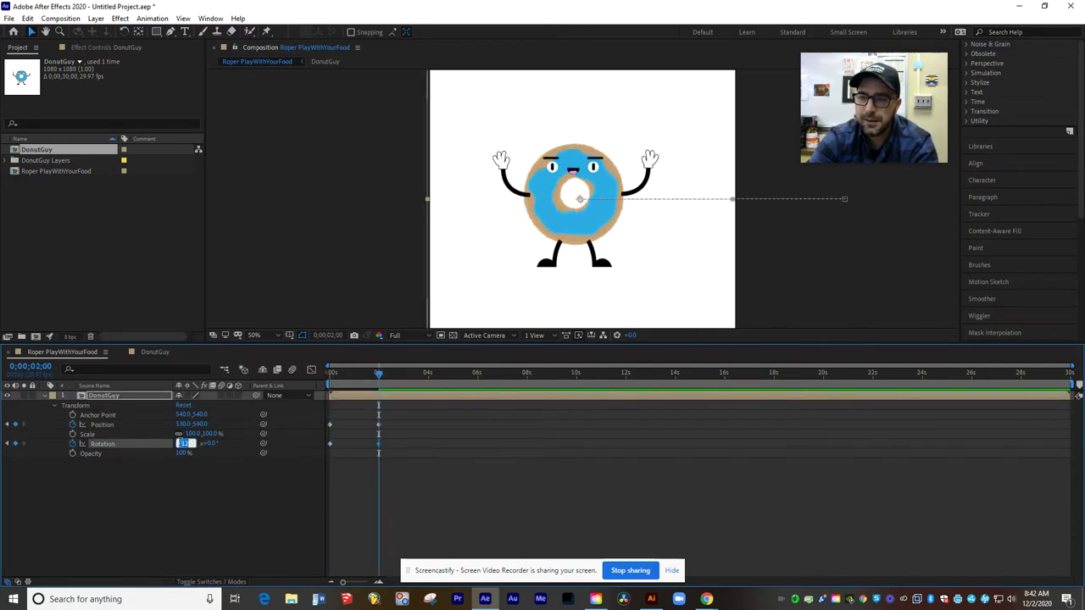
pyautogui.write('-')
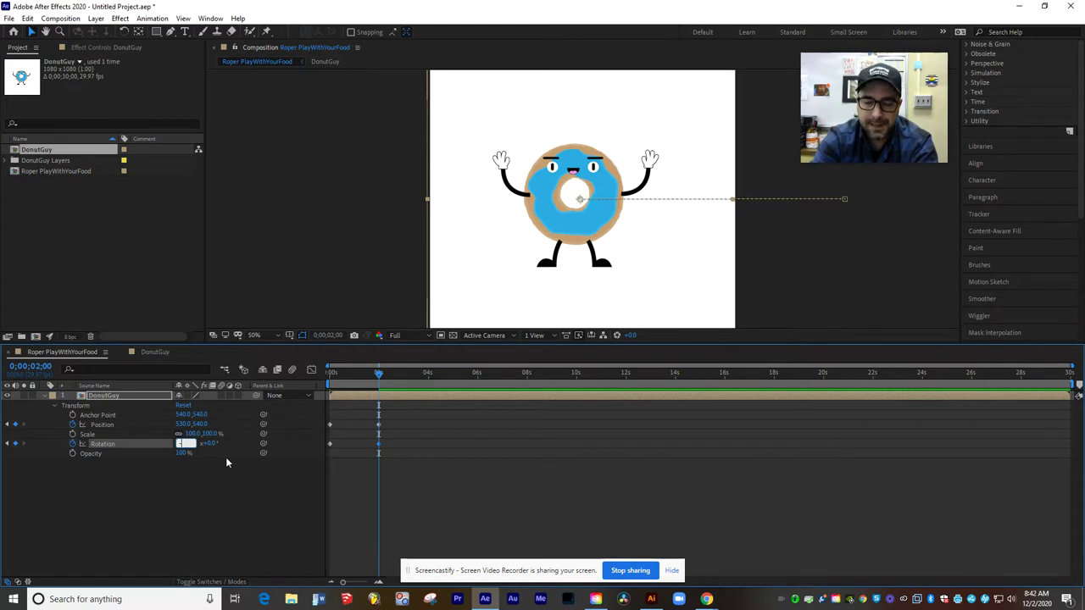
pyautogui.write('4')
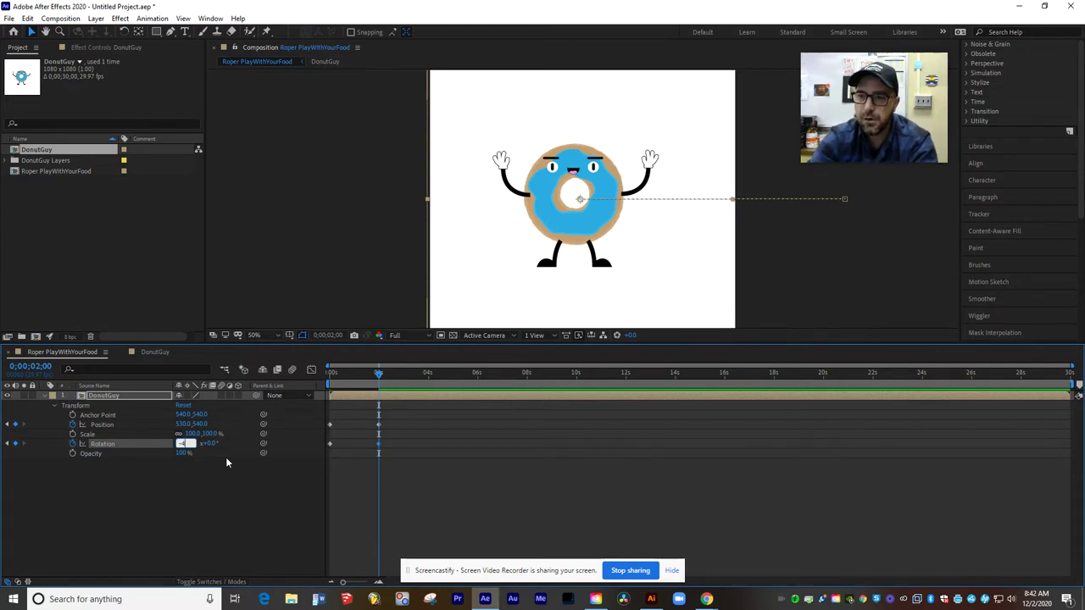
pyautogui.press('Return')
# Step: Preview the DonutGuy roll-in twice from the start of the composition to check the rotation direction
pyautogui.moveTo(379, 373); pyautogui.dragTo(299, 370)
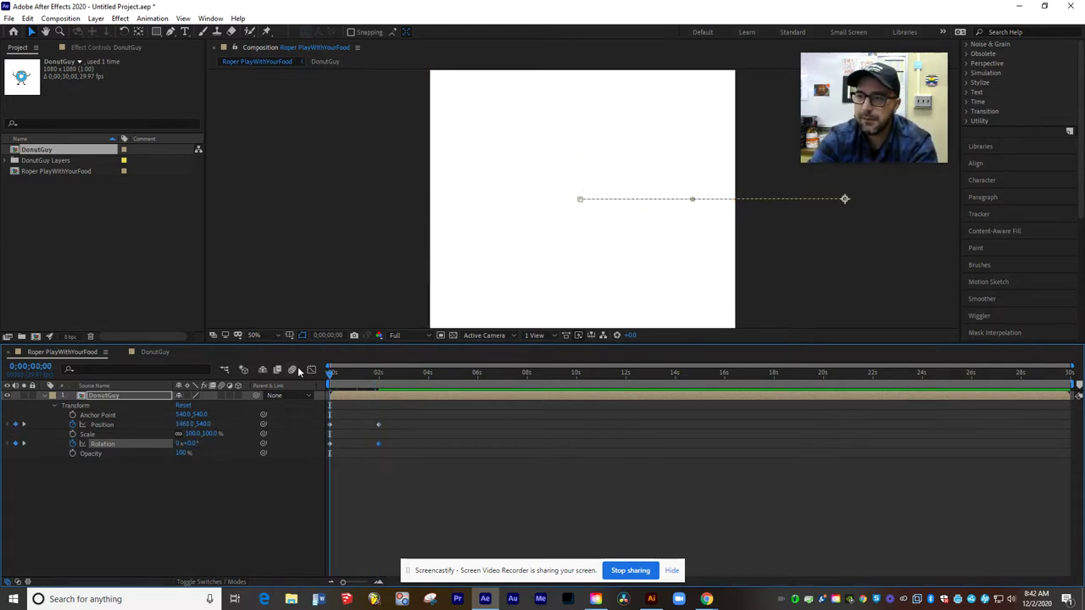
pyautogui.press('space')
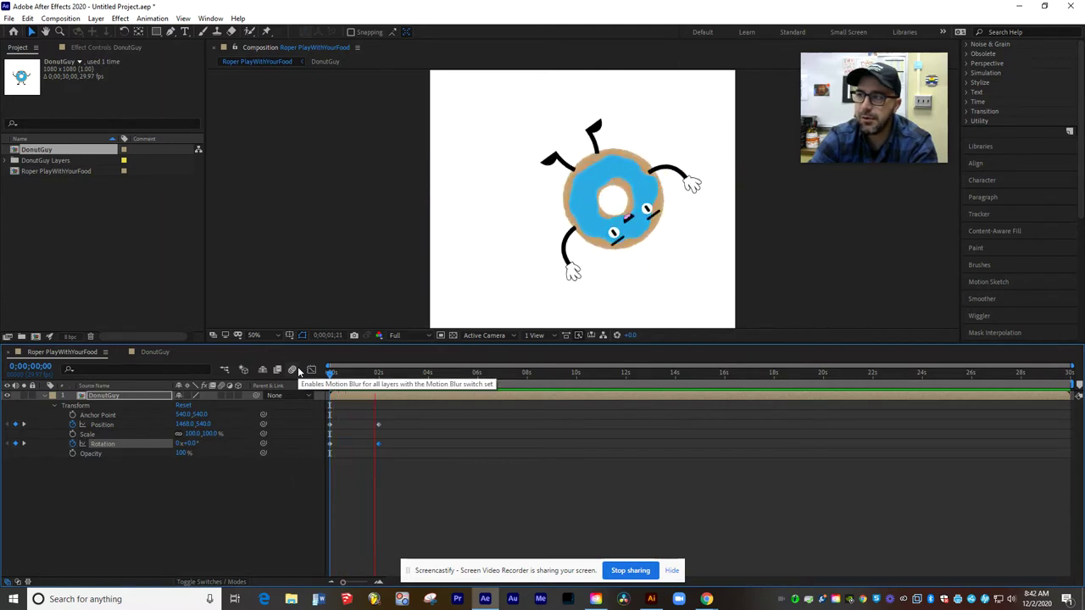
pyautogui.press('space')
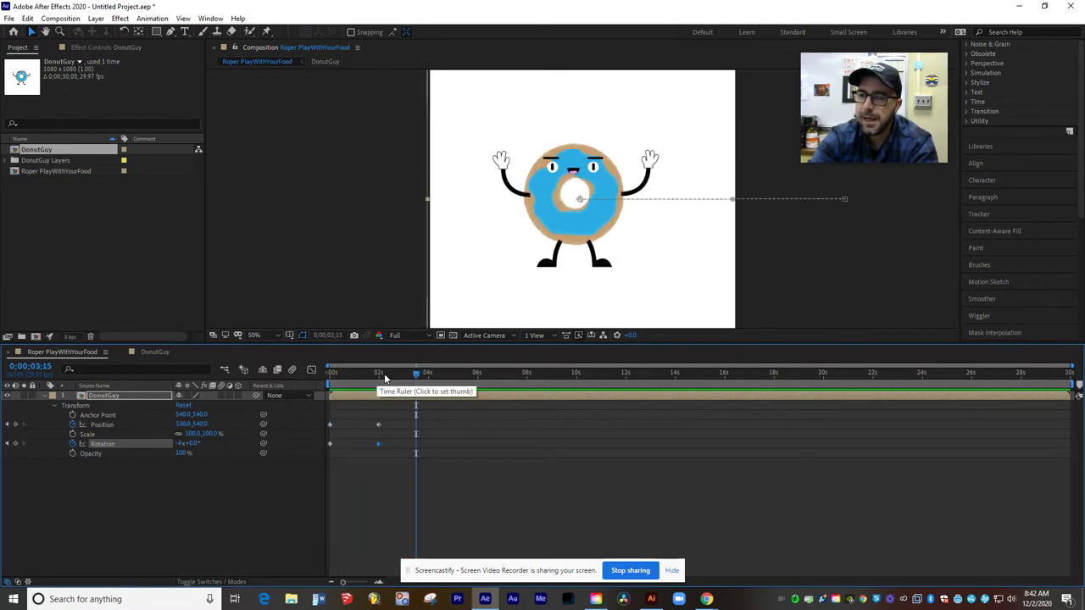
pyautogui.moveTo(416, 373); pyautogui.dragTo(394, 374)
pyautogui.press('Home')
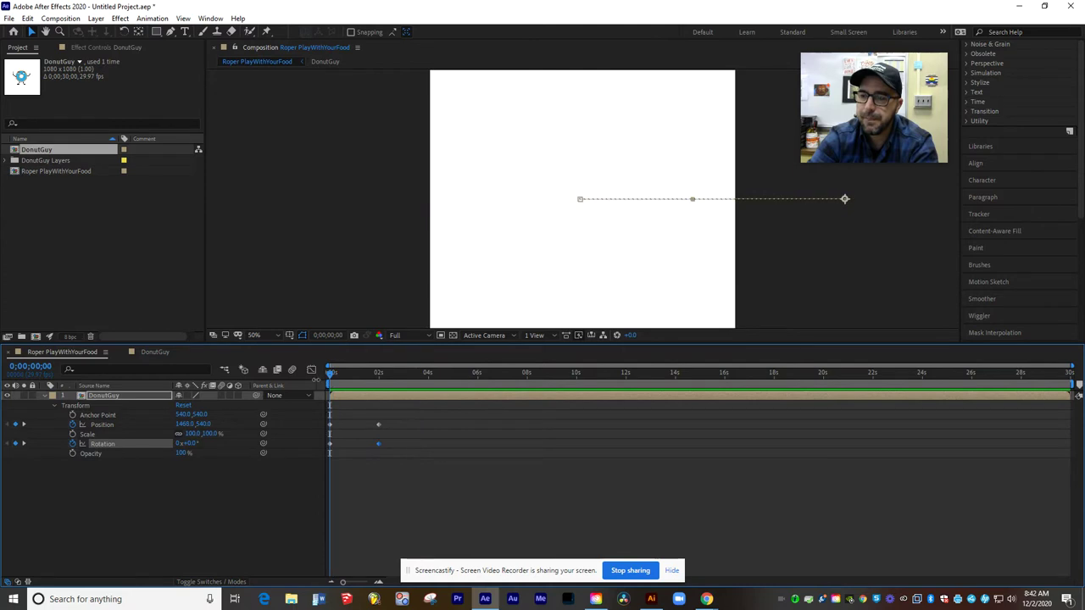
pyautogui.press('space')
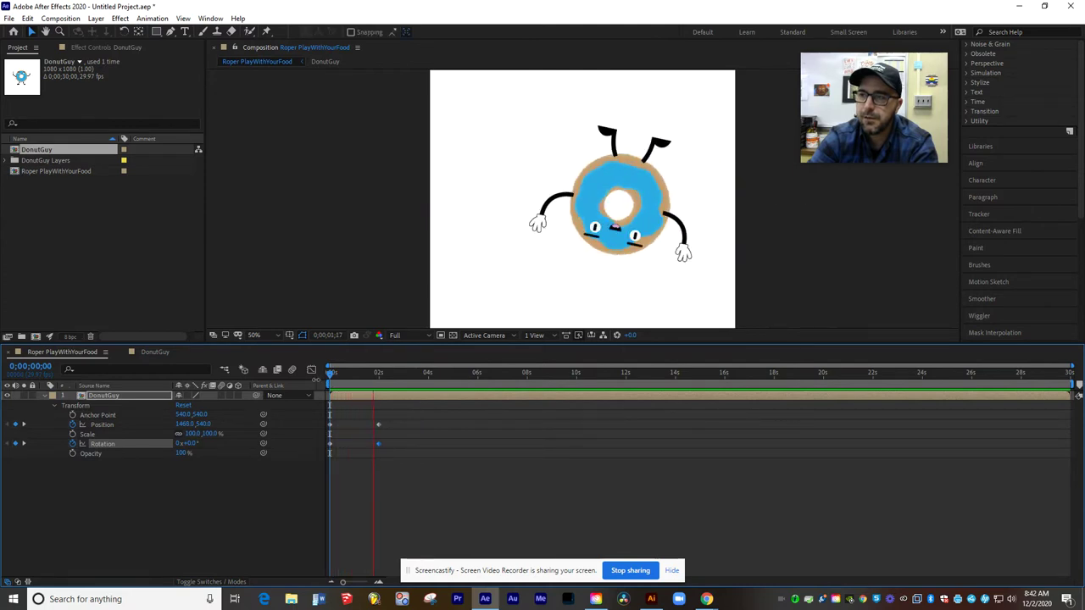
pyautogui.press('space')
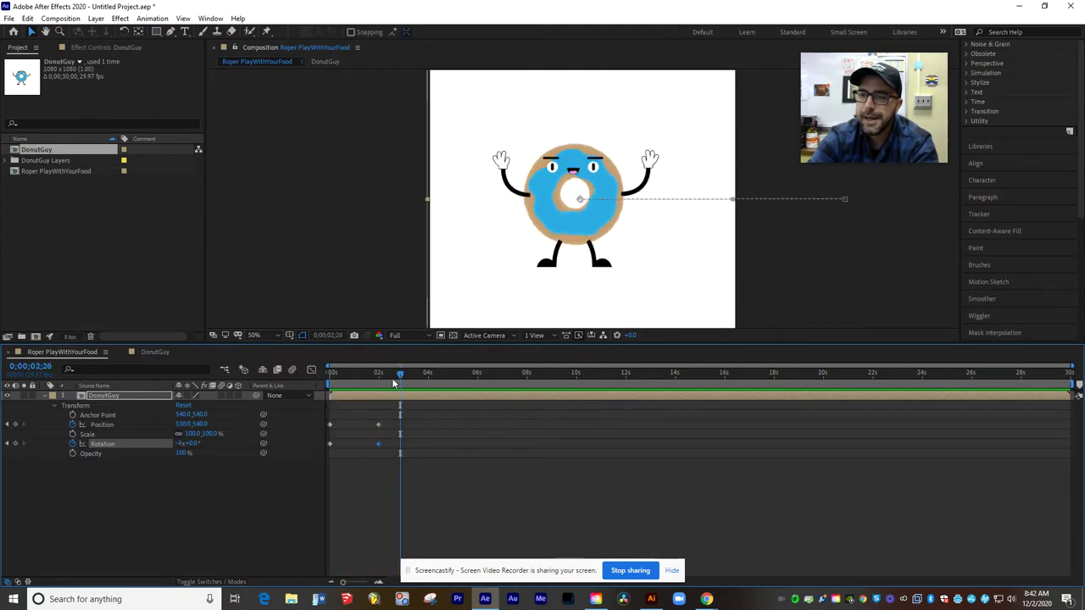
# Step: Add Rotation and Position keyframes to the DonutGuy layer at 10 seconds, keeping its current values
pyautogui.moveTo(402, 373); pyautogui.dragTo(383, 377)
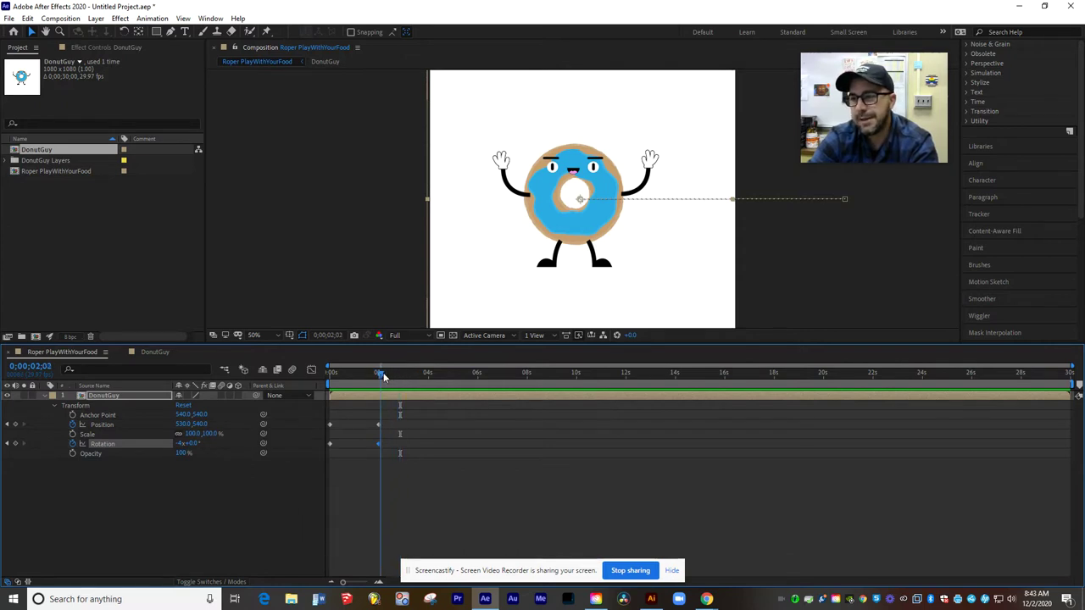
pyautogui.moveTo(383, 378); pyautogui.dragTo(415, 384)
pyautogui.moveTo(493, 382); pyautogui.dragTo(579, 380)
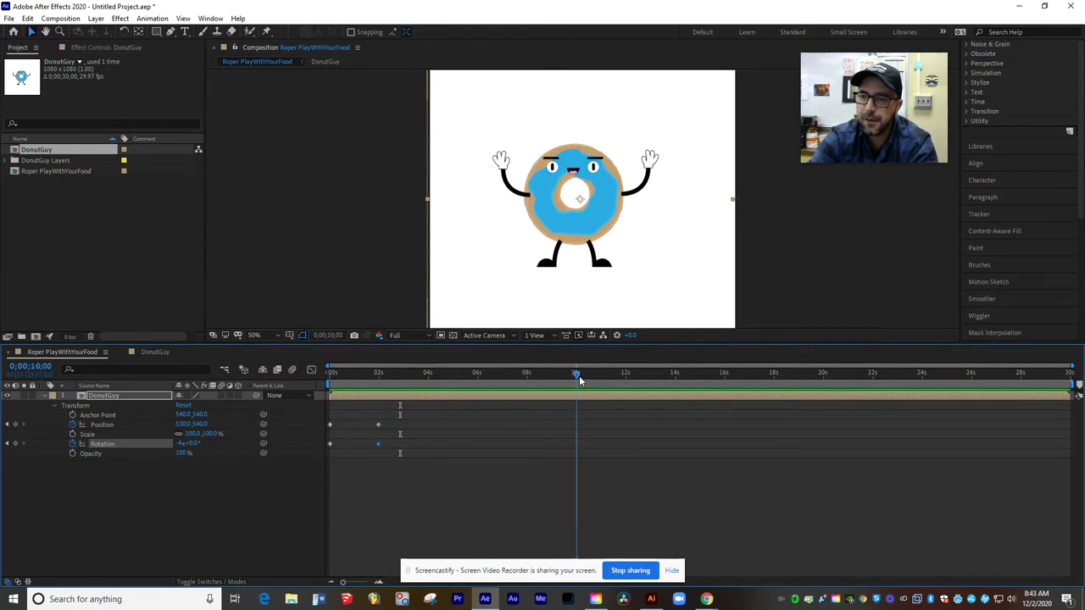
pyautogui.click(15, 443)
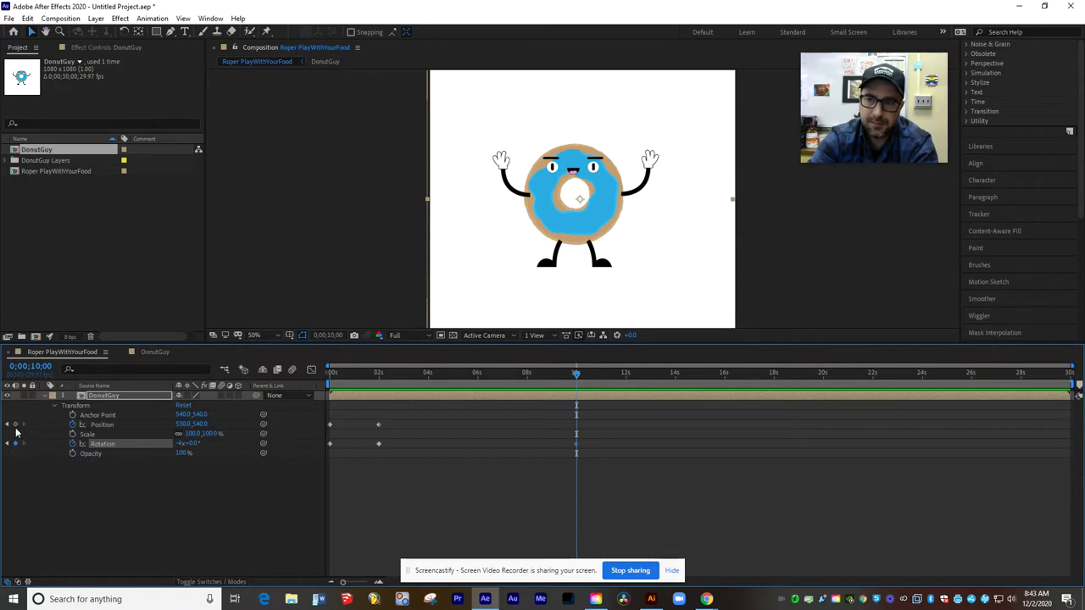
pyautogui.click(15, 424)
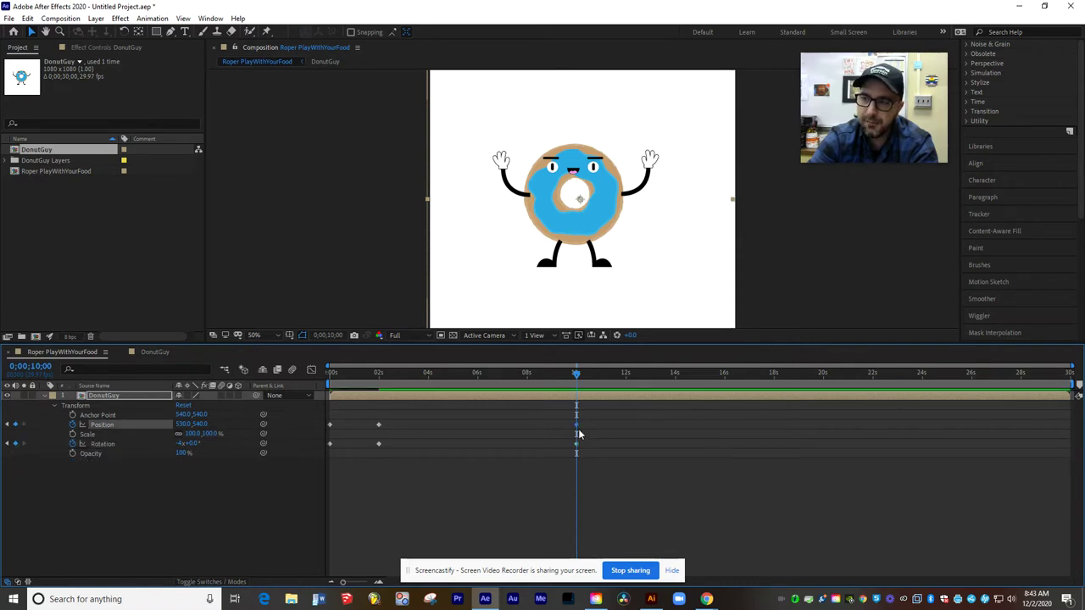
# Step: At 12 seconds, keyframe the DonutGuy layer's Position at -344, 540 and its Rotation at -8x+0.0°
pyautogui.moveTo(576, 373); pyautogui.dragTo(625, 392)
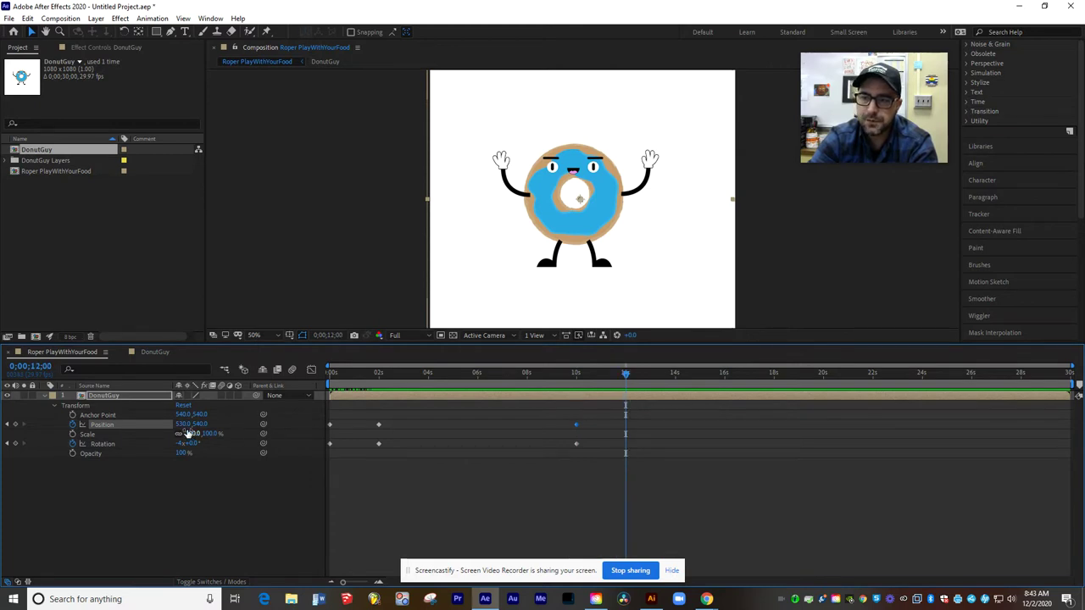
pyautogui.moveTo(185, 426); pyautogui.dragTo(119, 426)
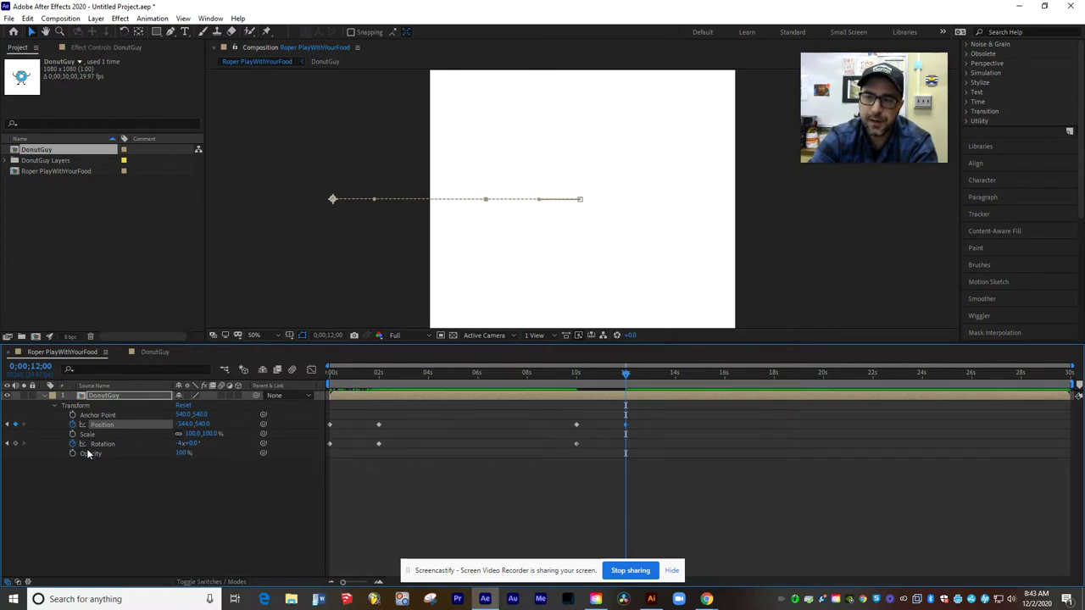
pyautogui.click(16, 444)
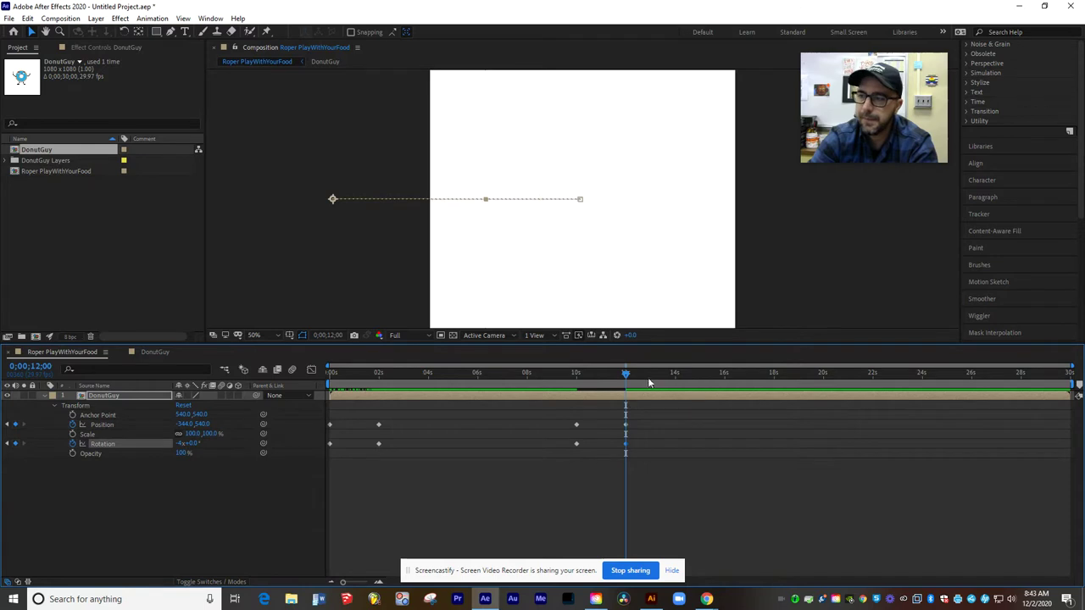
pyautogui.moveTo(626, 373)
pyautogui.mouseDown()
pyautogui.moveTo(597, 374)
pyautogui.moveTo(618, 372)
pyautogui.mouseUp()
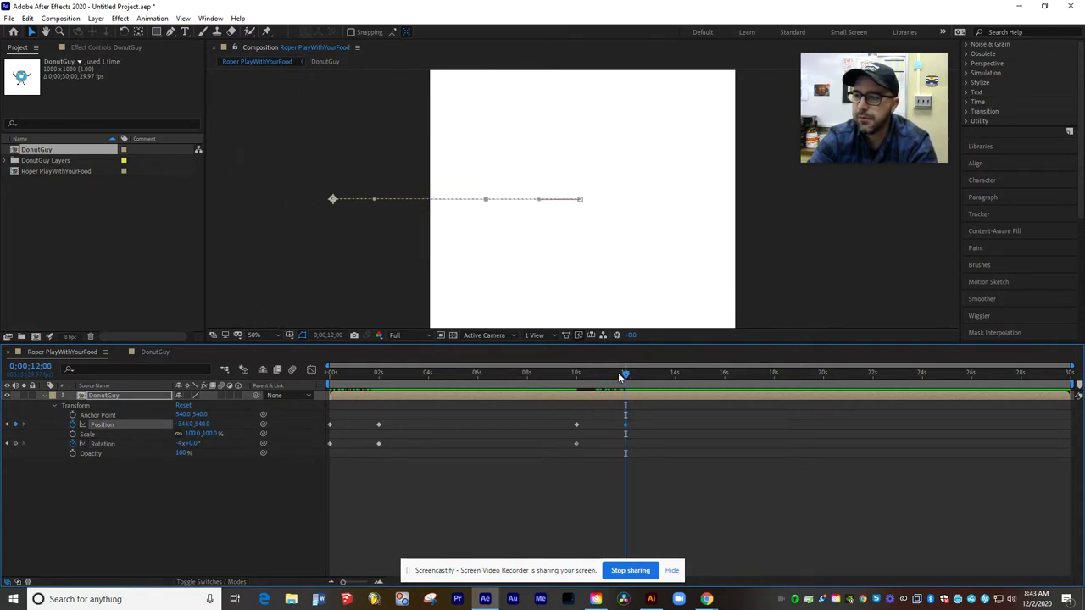
pyautogui.click(179, 444)
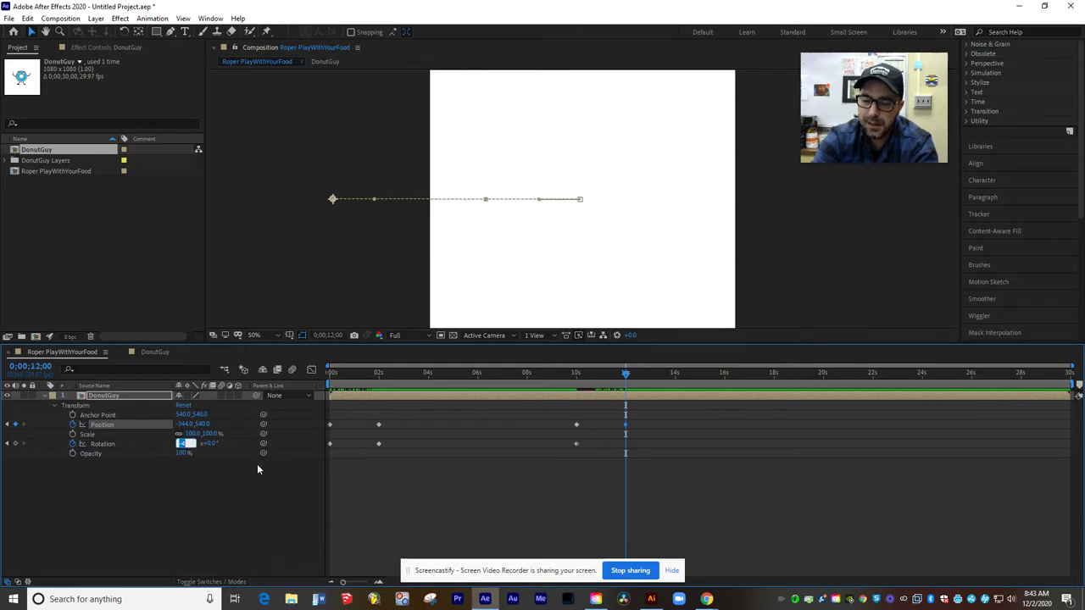
pyautogui.write('1')
pyautogui.press('Return')
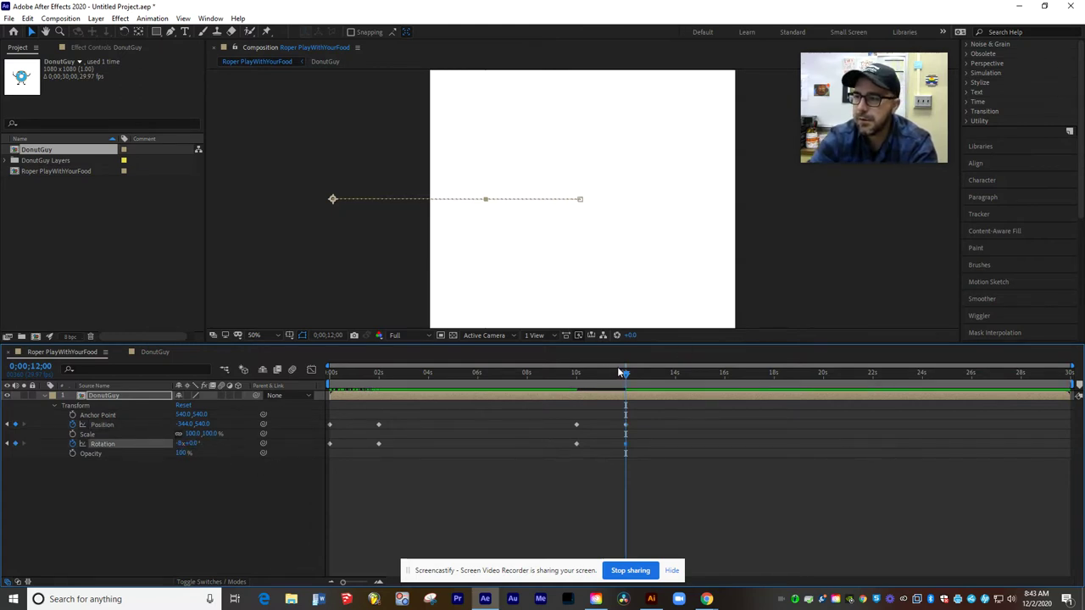
# Step: Preview the whole roll-in and roll-out animation from the start and scrub back through the exit
pyautogui.moveTo(622, 373); pyautogui.dragTo(317, 385)
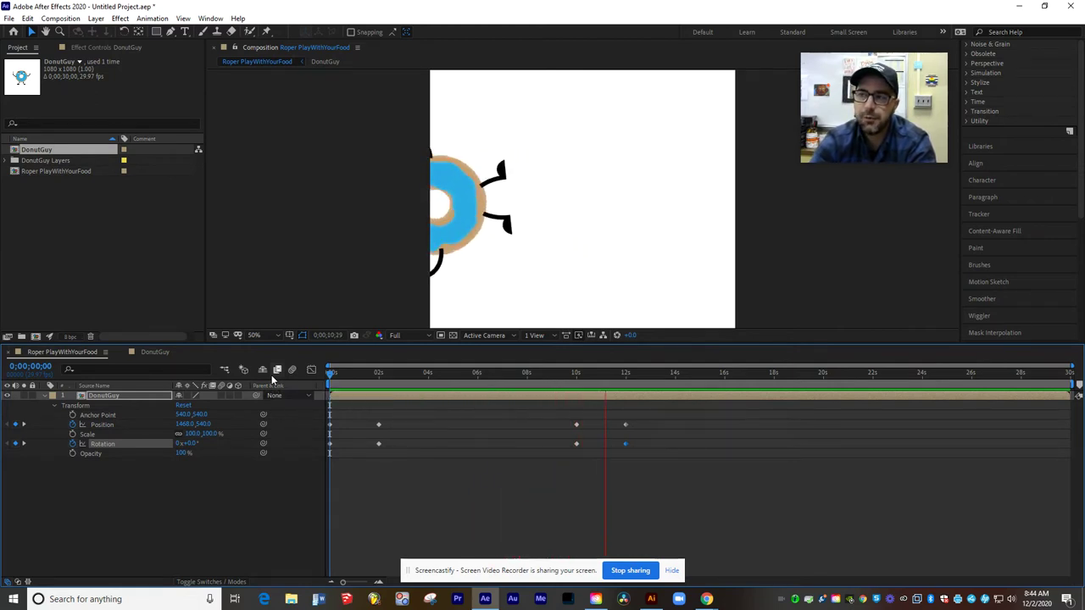
pyautogui.press('space')
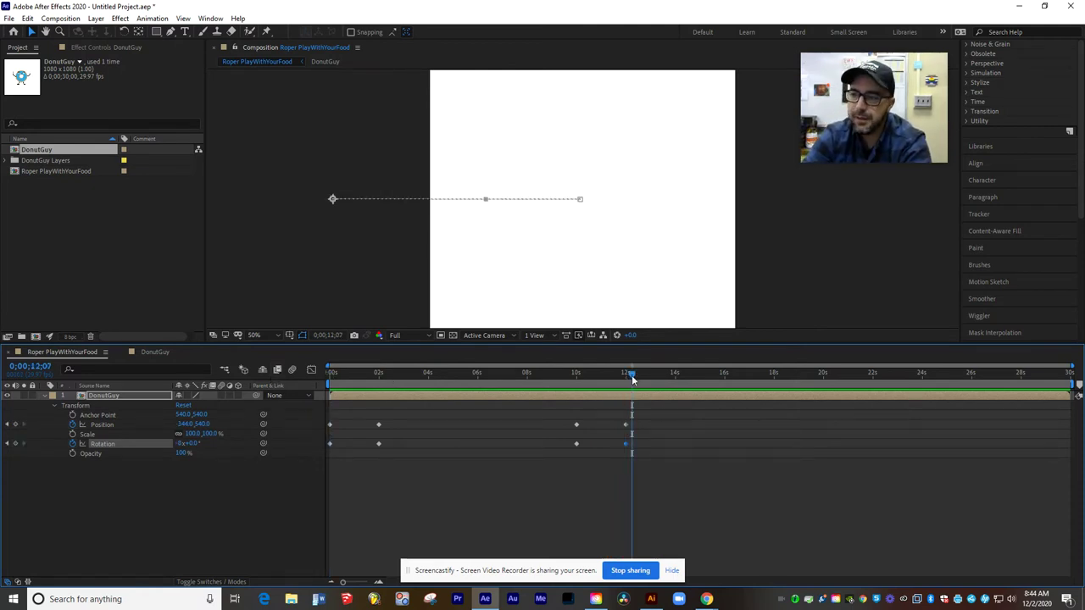
pyautogui.moveTo(633, 373); pyautogui.dragTo(585, 374)
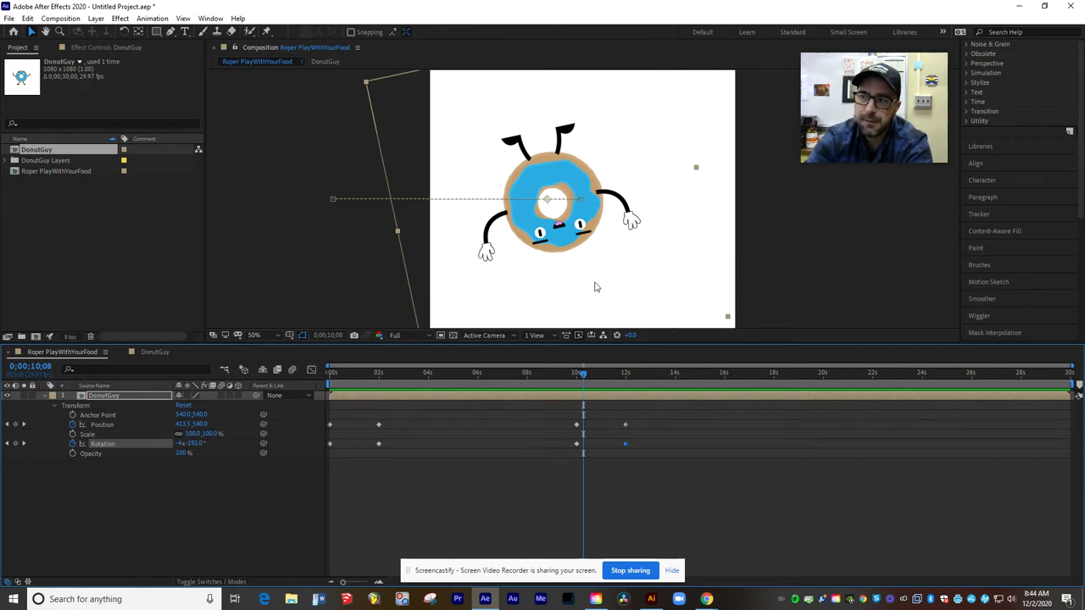
# Step: Return to 2 seconds, collapse the DonutGuy layer's properties and open the nested DonutGuy composition
pyautogui.moveTo(581, 373); pyautogui.dragTo(377, 362)
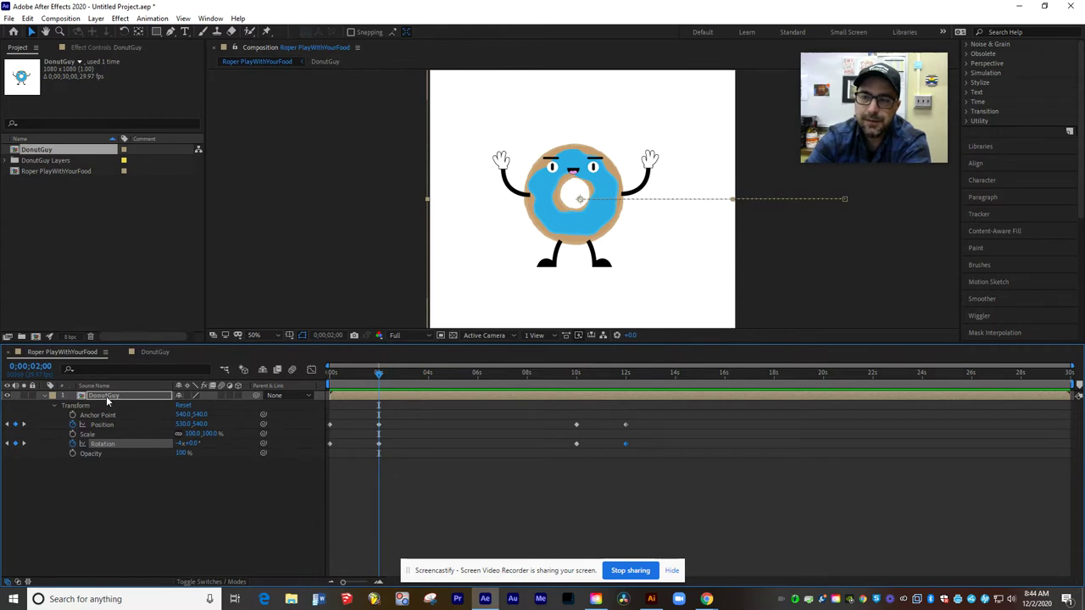
pyautogui.click(44, 395)
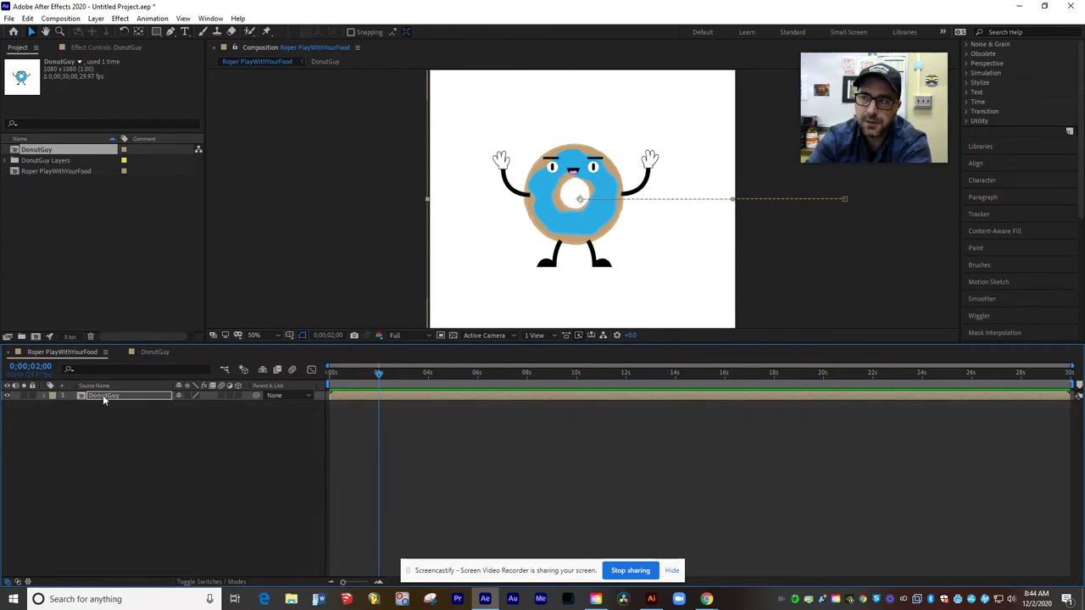
pyautogui.click(153, 352)
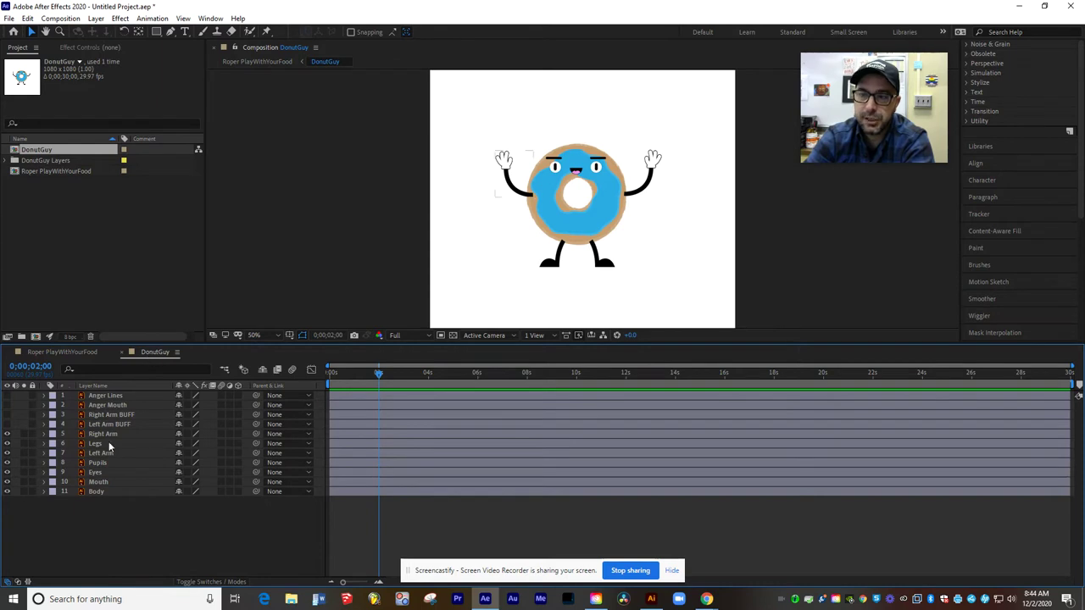
pyautogui.moveTo(377, 370); pyautogui.dragTo(380, 373)
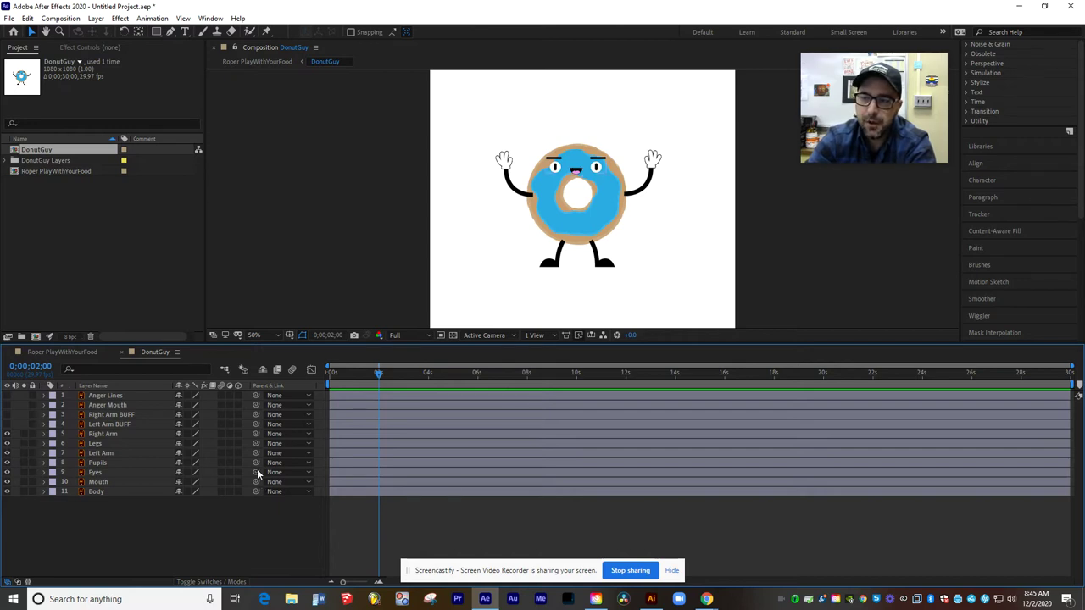
# Step: Parent the Eyes and Mouth layers to the Body layer, and the Pupils layer to the Eyes layer
pyautogui.moveTo(257, 473); pyautogui.dragTo(106, 491)
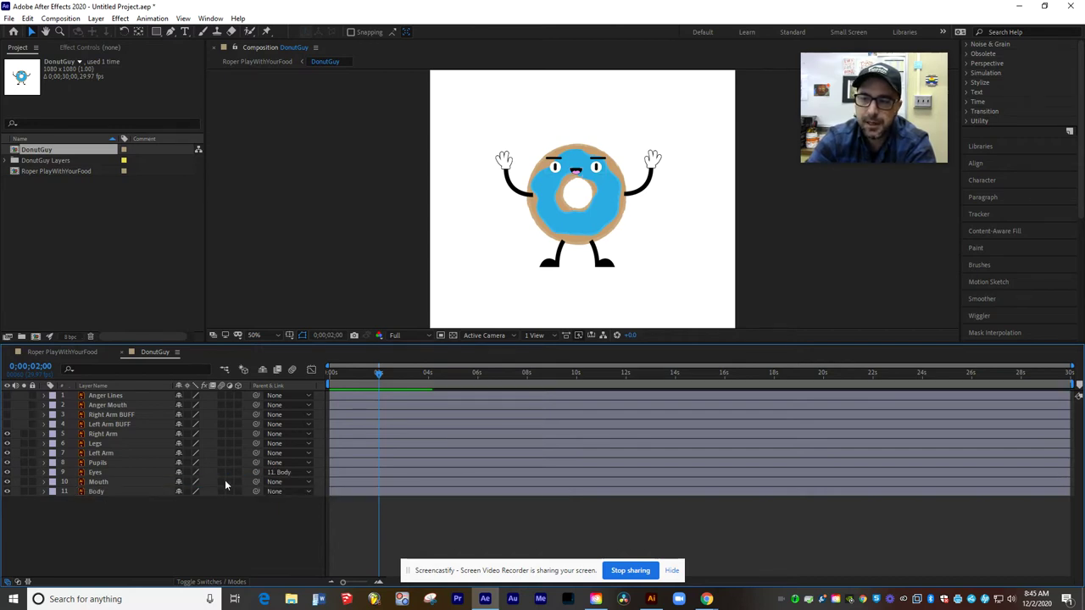
pyautogui.moveTo(256, 481); pyautogui.dragTo(102, 492)
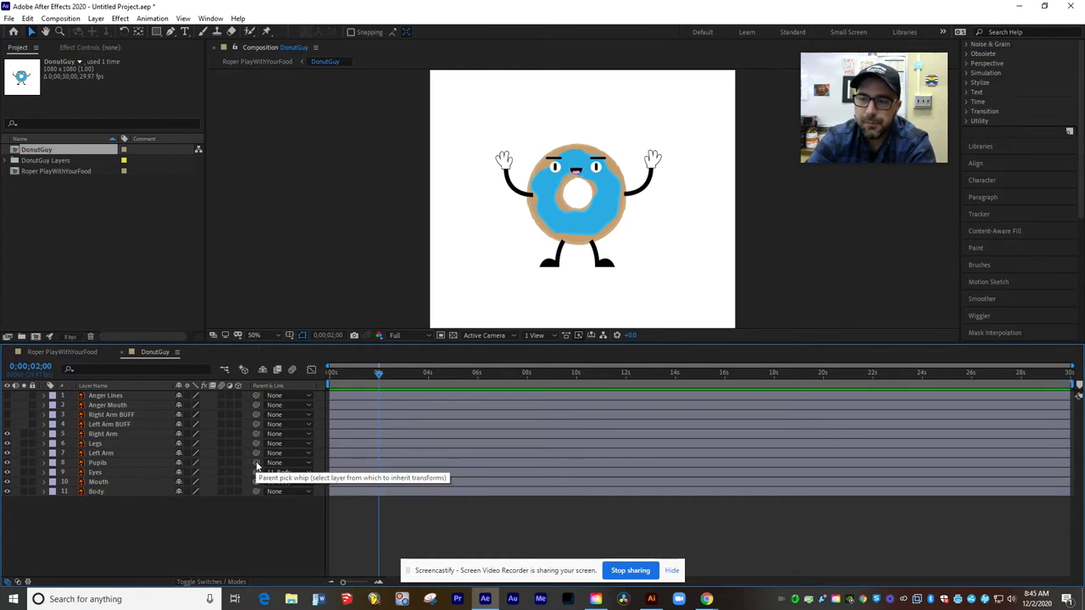
pyautogui.moveTo(256, 463); pyautogui.dragTo(114, 473)
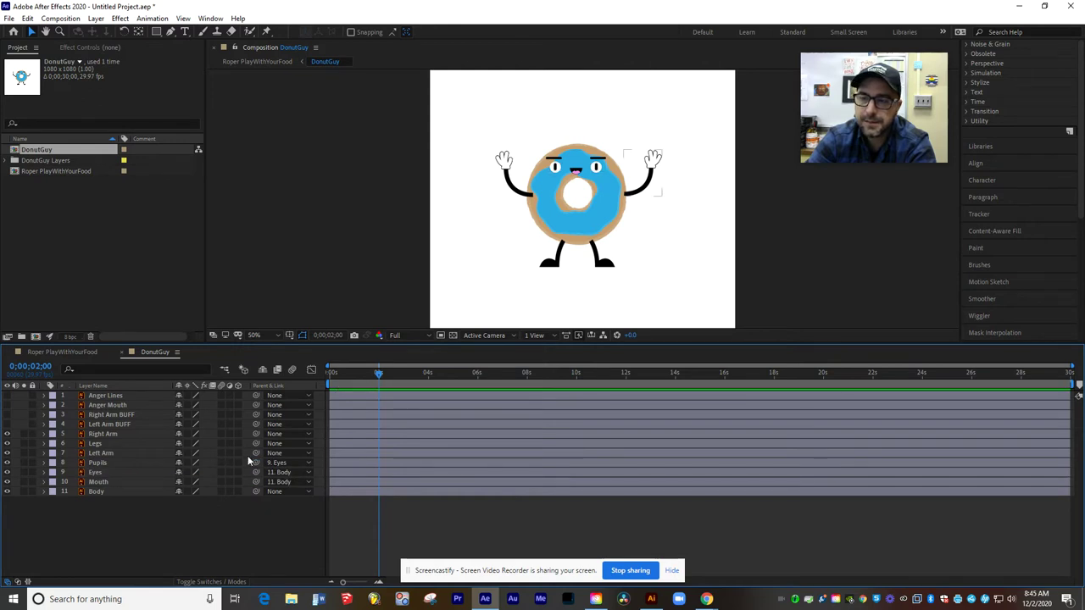
# Step: Parent the Left Arm, Legs and Right Arm layers to the Body layer
pyautogui.moveTo(256, 452); pyautogui.dragTo(118, 491)
pyautogui.moveTo(256, 443); pyautogui.dragTo(124, 492)
pyautogui.moveTo(256, 434); pyautogui.dragTo(97, 492)
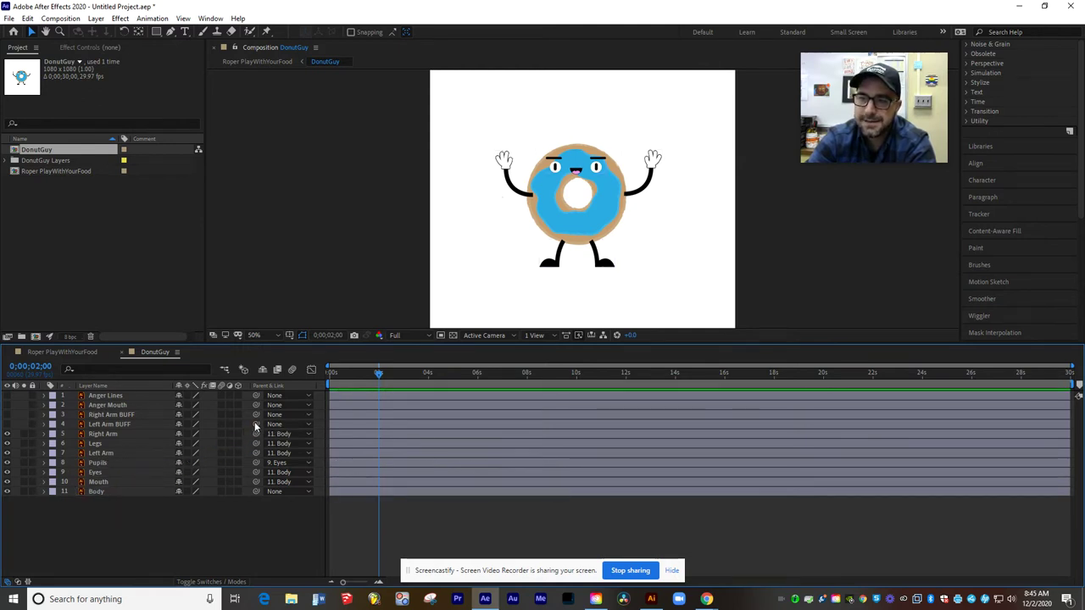
# Step: Parent the Left Arm BUFF, Right Arm BUFF, Anger Mouth and Anger Lines layers to the Body layer
pyautogui.moveTo(256, 424); pyautogui.dragTo(97, 492)
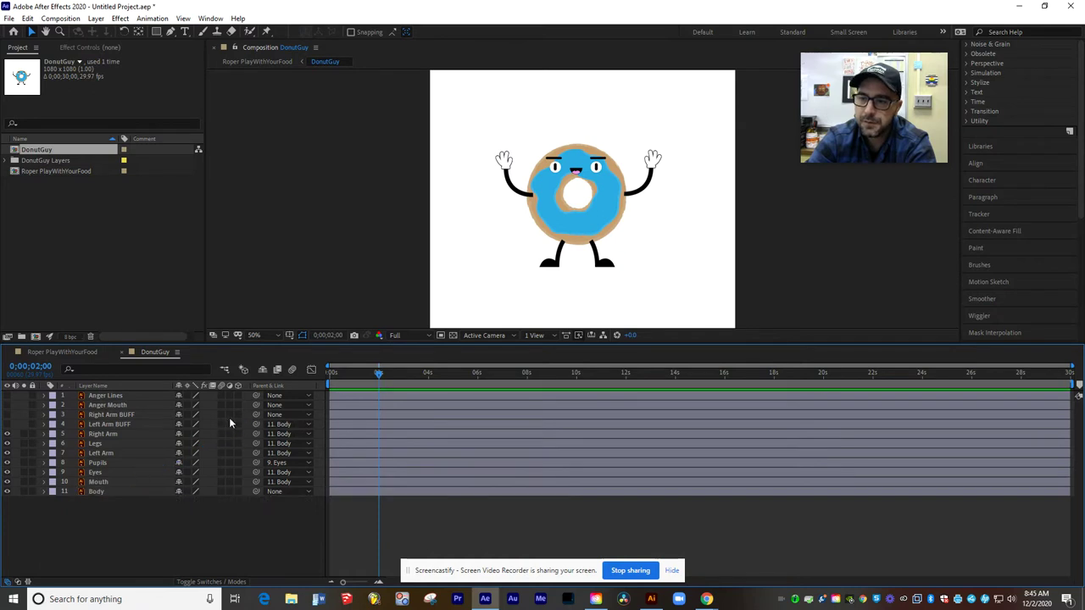
pyautogui.moveTo(256, 415); pyautogui.dragTo(100, 492)
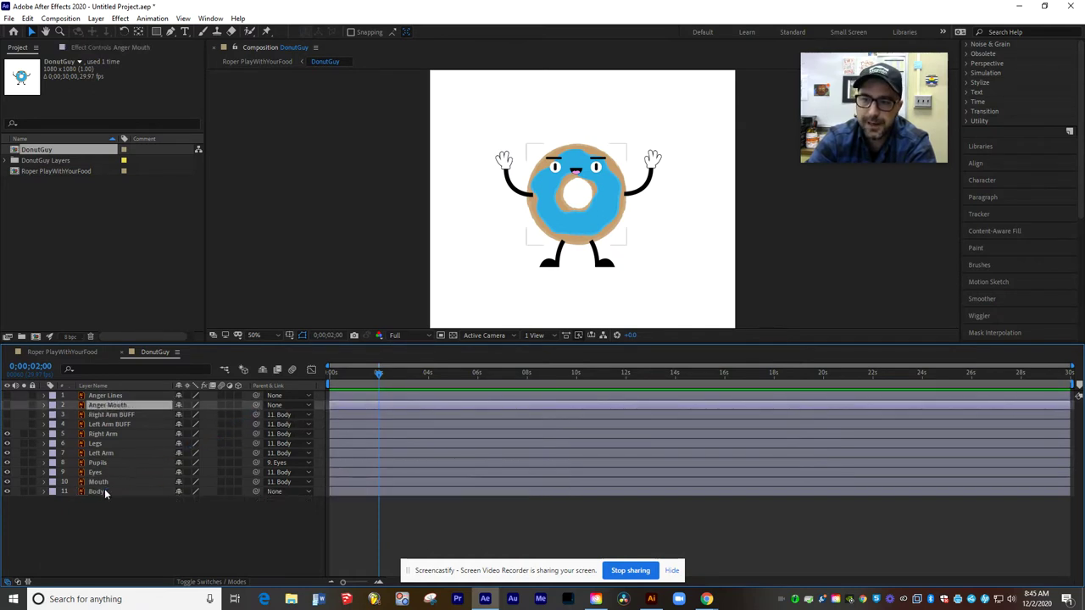
pyautogui.moveTo(254, 402); pyautogui.dragTo(103, 491)
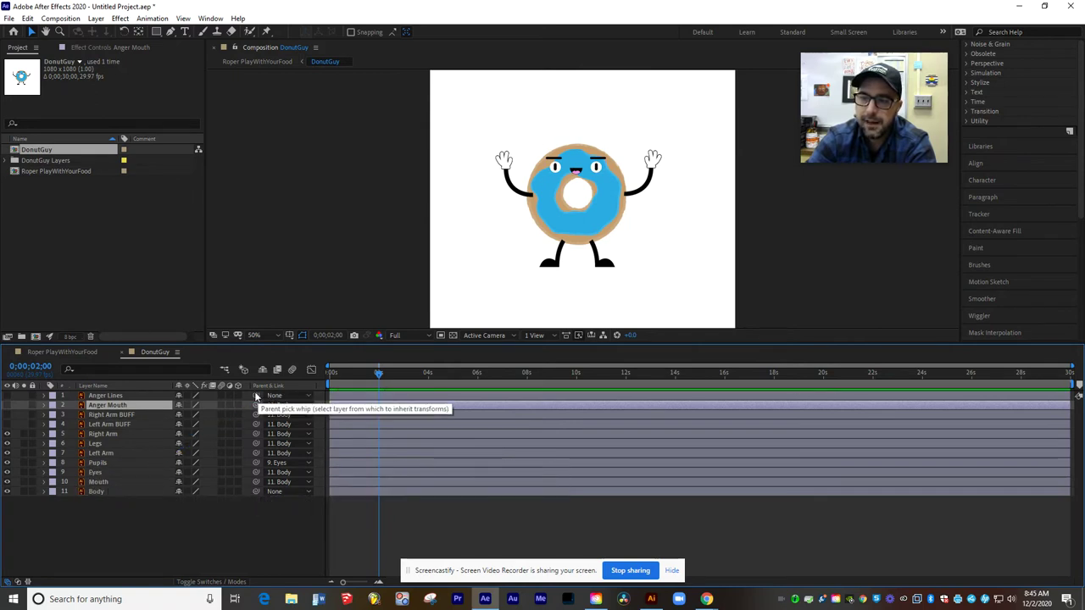
pyautogui.moveTo(255, 397); pyautogui.dragTo(107, 490)
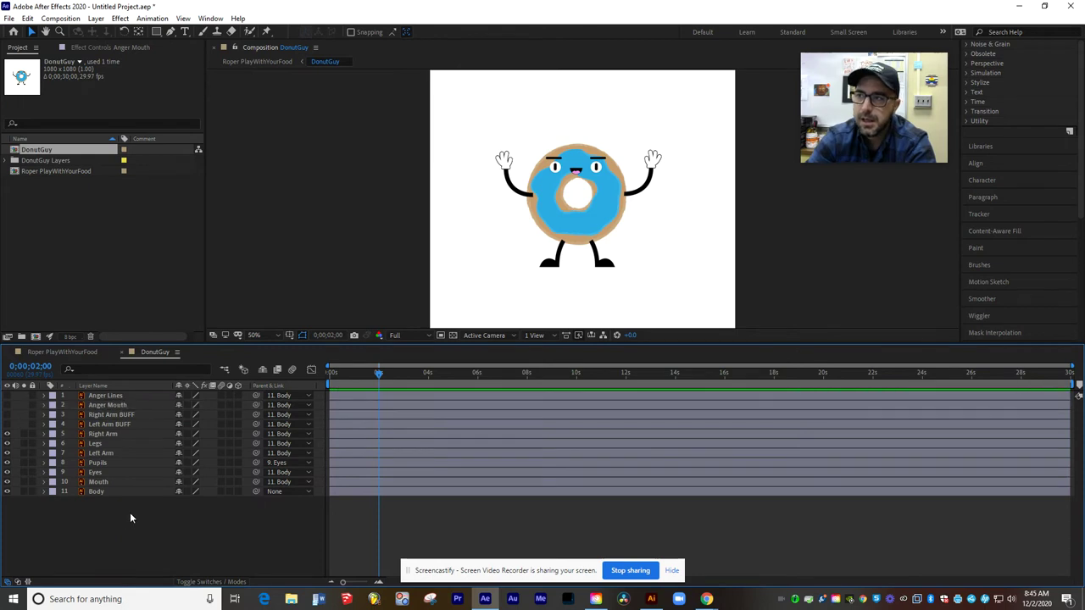
# Step: Reveal the Body layer's transform properties and start keyframing its Scale at 0;00;02;00
pyautogui.click(44, 492)
pyautogui.click(54, 501)
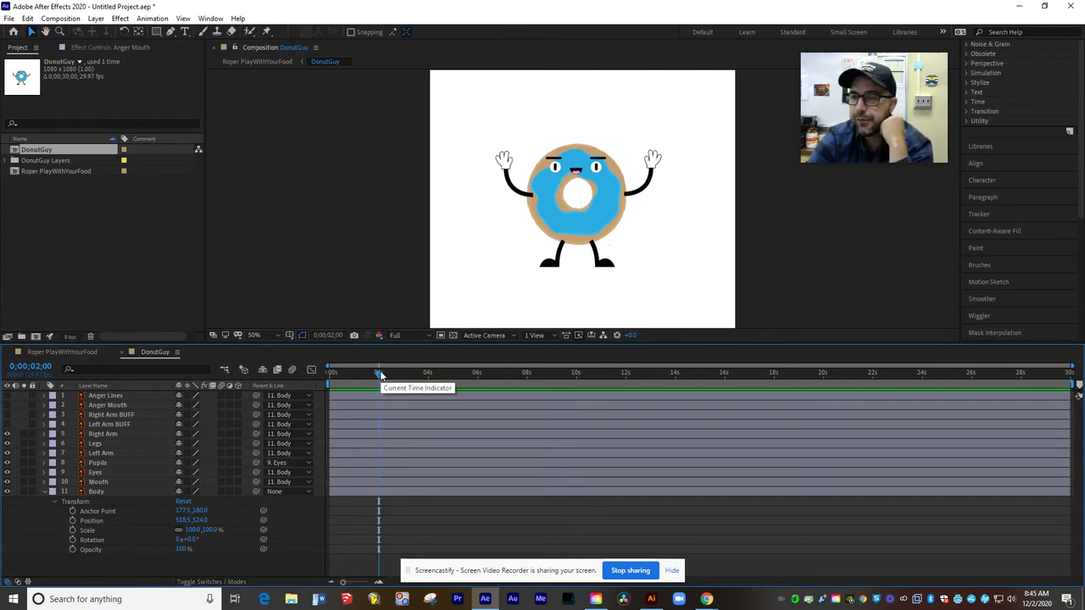
pyautogui.click(212, 500)
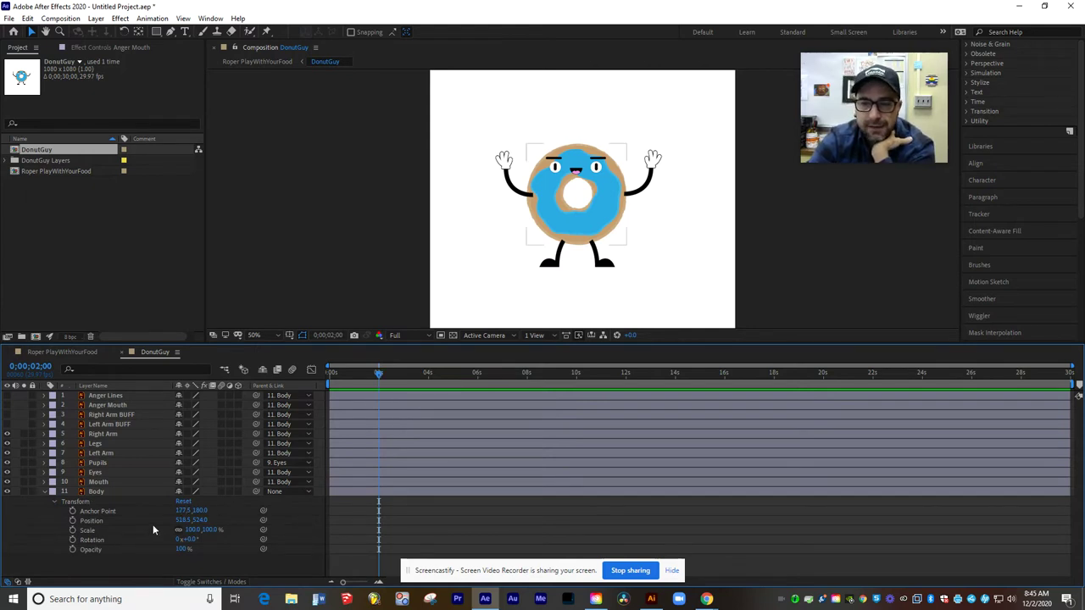
pyautogui.click(73, 530)
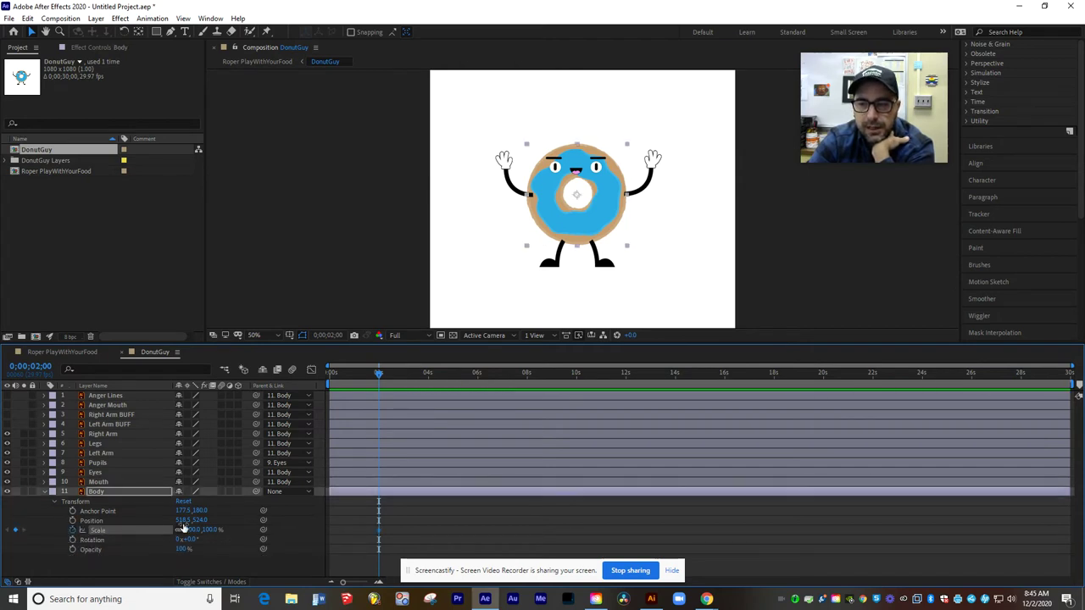
# Step: Undo the trial proportional scaling of the Body layer and unlink its horizontal and vertical Scale values
pyautogui.moveTo(211, 529)
pyautogui.mouseDown()
pyautogui.moveTo(195, 529)
pyautogui.moveTo(206, 536)
pyautogui.mouseUp()
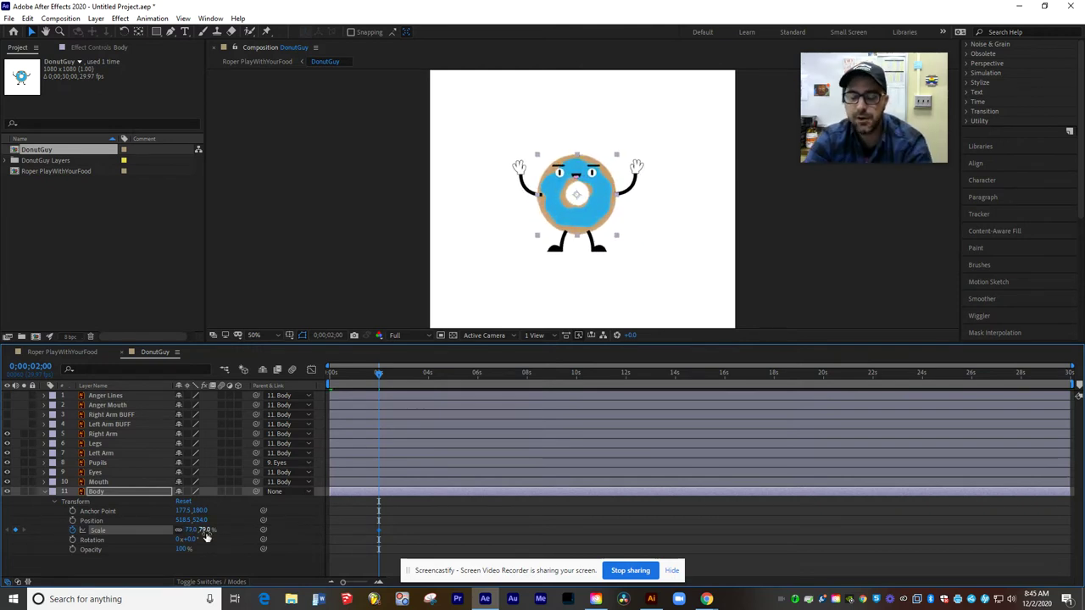
pyautogui.hotkey('ctrl', 'z')
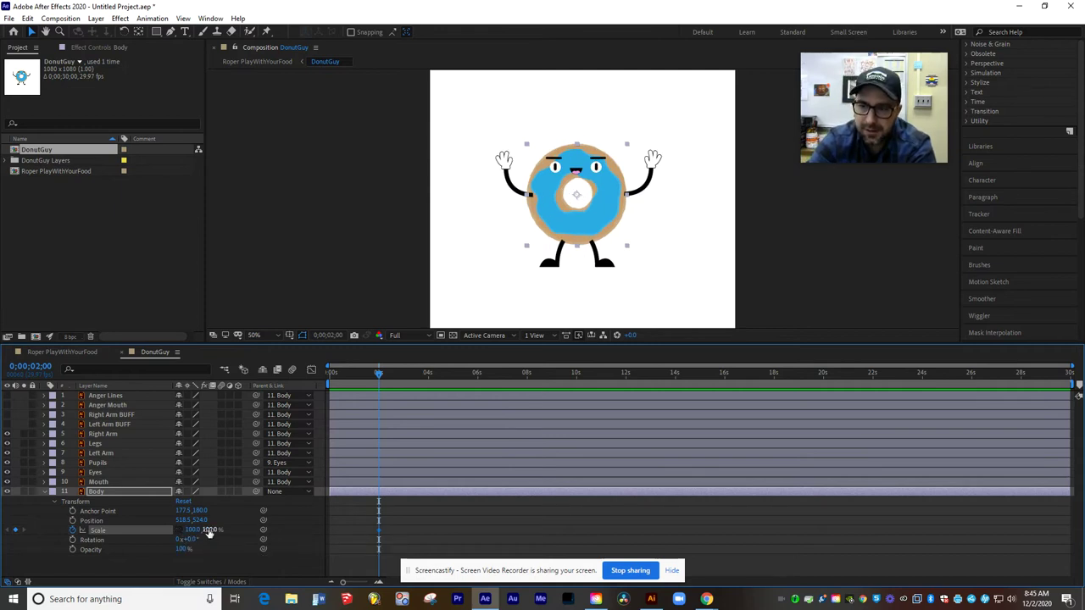
pyautogui.moveTo(208, 530)
pyautogui.mouseDown()
pyautogui.moveTo(193, 531)
pyautogui.moveTo(211, 530)
pyautogui.mouseUp()
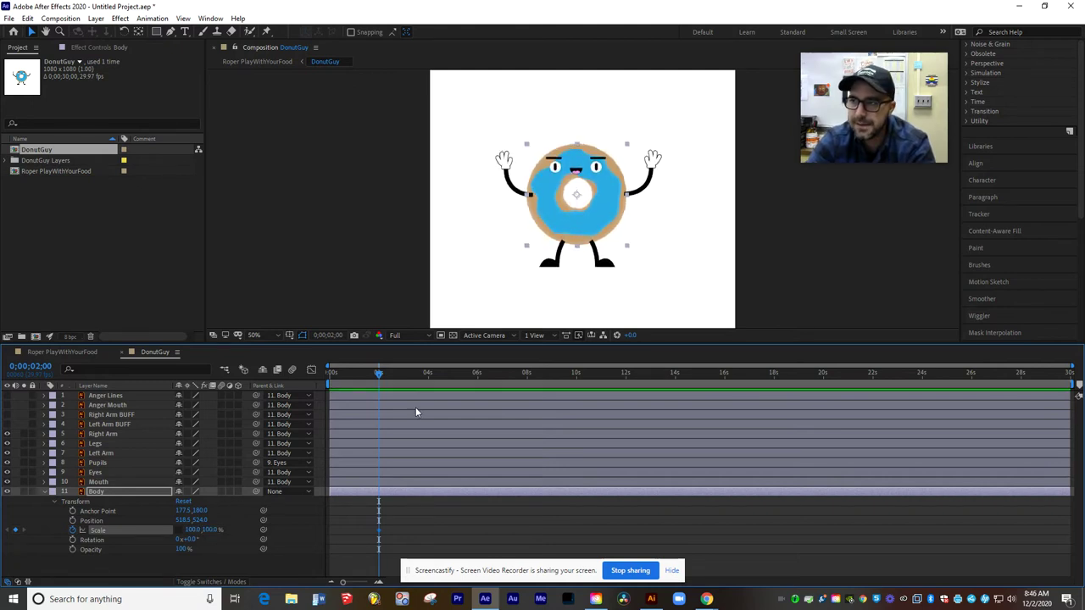
# Step: Move the Body's anchor point down between the feet, and keyframe its vertical scale at 88% at 0;00;02;07
pyautogui.click(138, 31)
pyautogui.moveTo(577, 195); pyautogui.dragTo(579, 268)
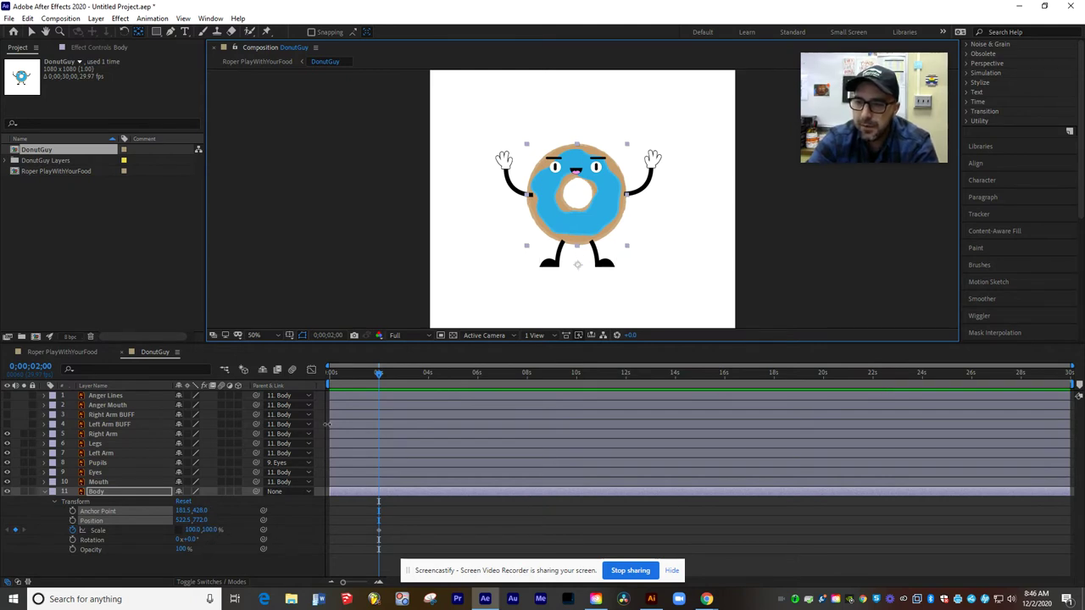
pyautogui.moveTo(379, 376); pyautogui.dragTo(385, 376)
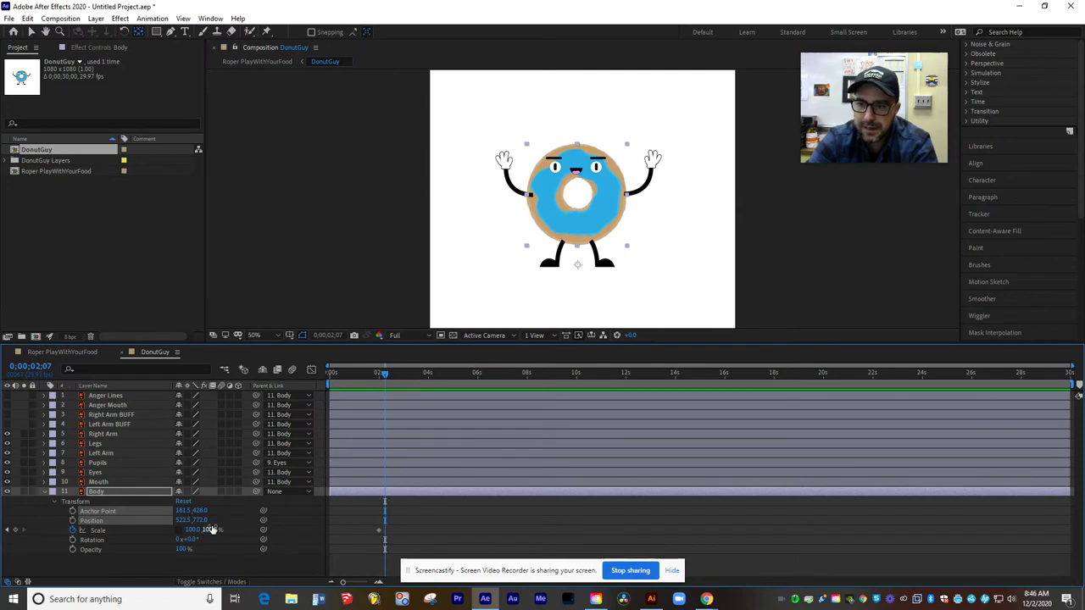
pyautogui.moveTo(208, 530); pyautogui.dragTo(203, 530)
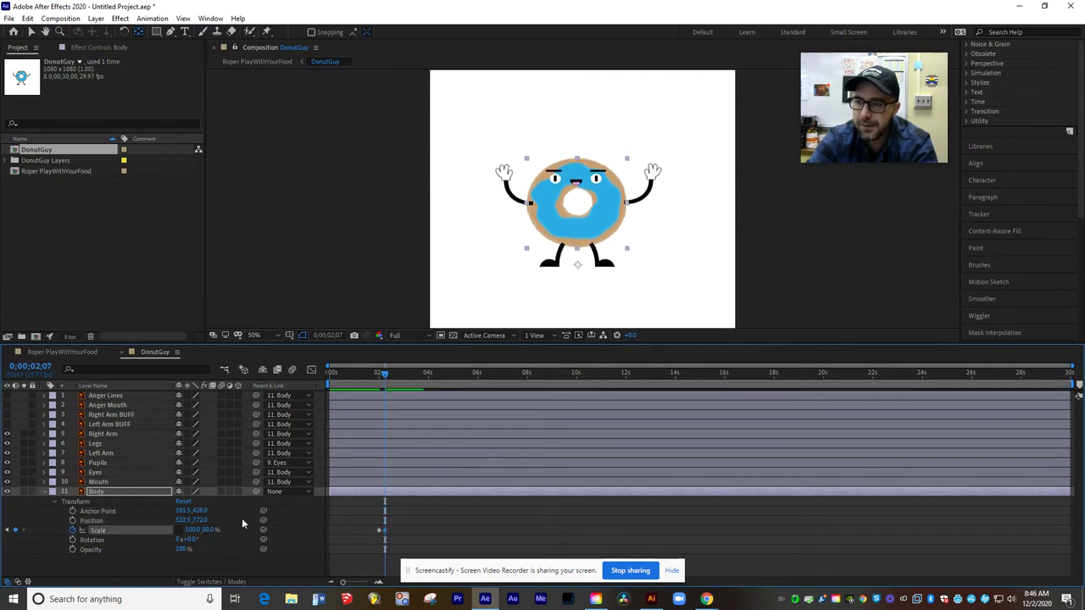
# Step: Keyframe the Body's vertical scale at 100% at 0;00;02;13
pyautogui.click(386, 374)
pyautogui.moveTo(386, 374); pyautogui.dragTo(389, 373)
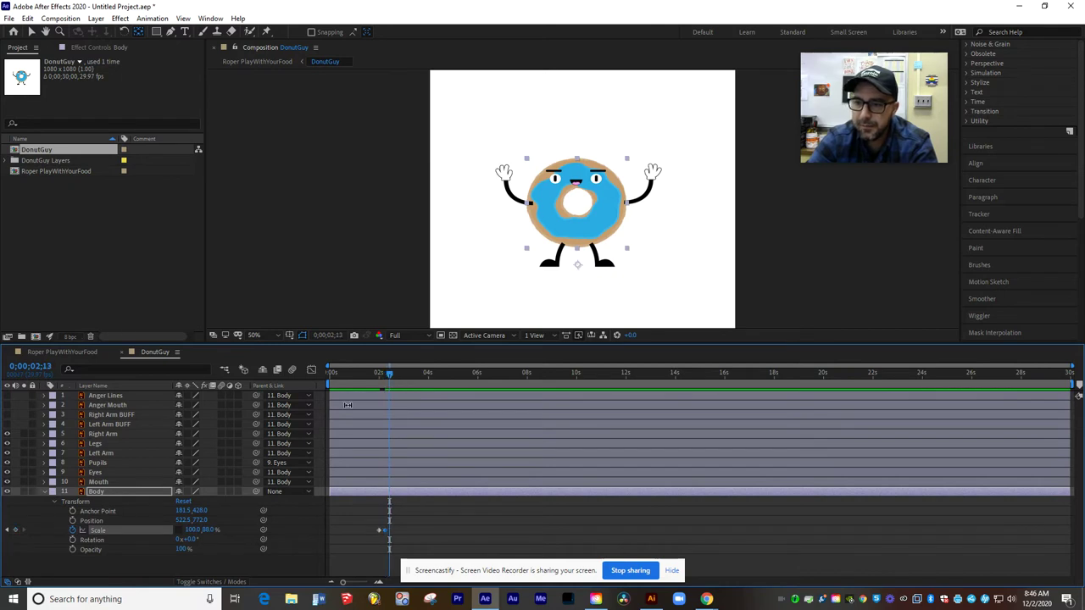
pyautogui.click(208, 530)
pyautogui.write('200')
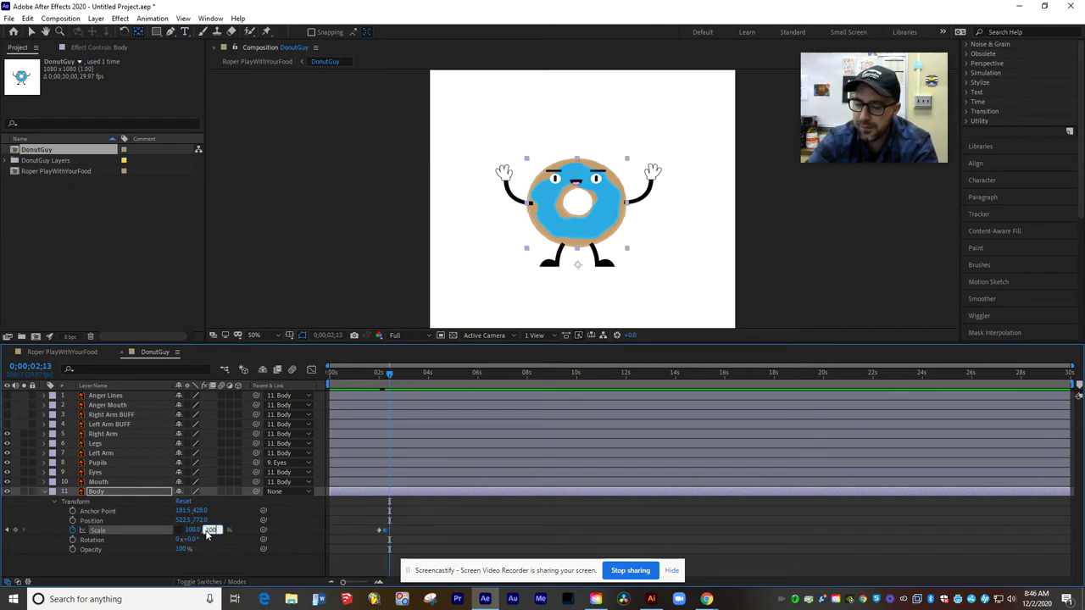
pyautogui.press('Return')
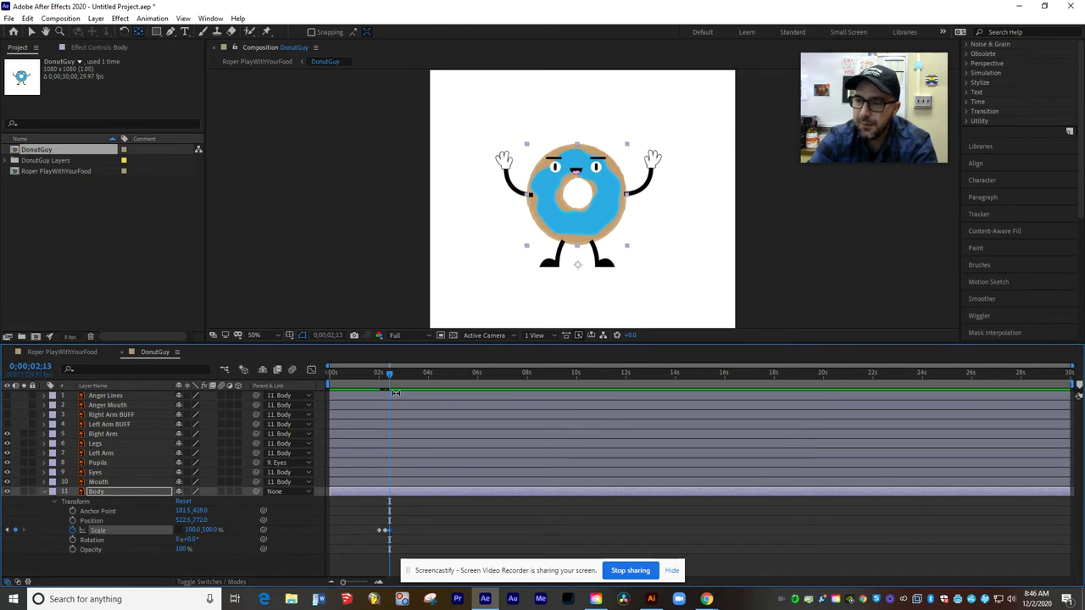
# Step: Preview the Body's squash animation, ending at 0;00;02;16, and collapse the Body layer's properties
pyautogui.moveTo(391, 374); pyautogui.dragTo(377, 374)
pyautogui.press('space')
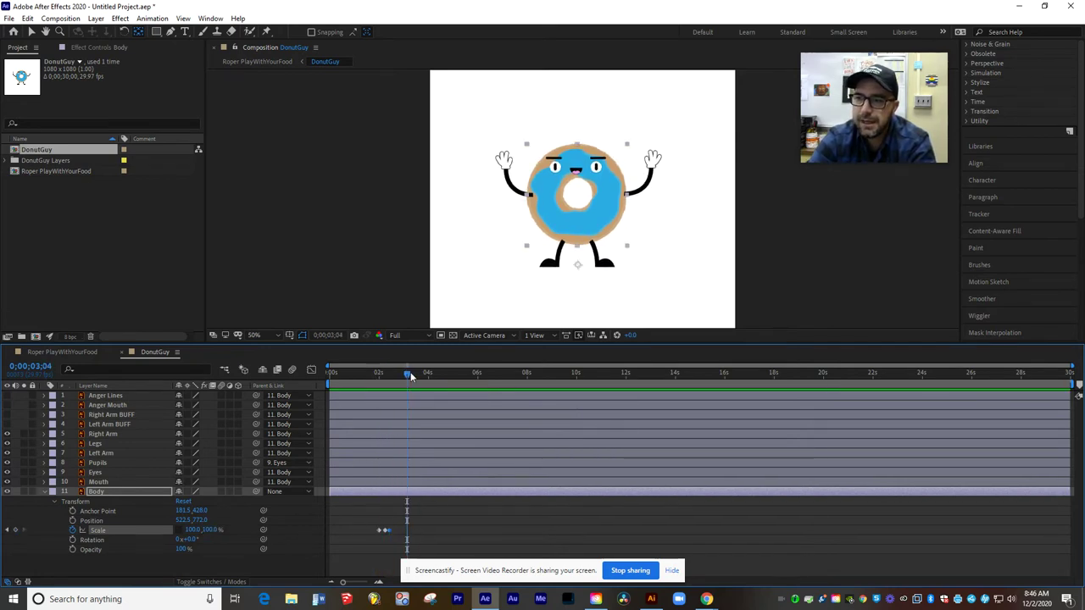
pyautogui.moveTo(378, 373); pyautogui.dragTo(390, 372)
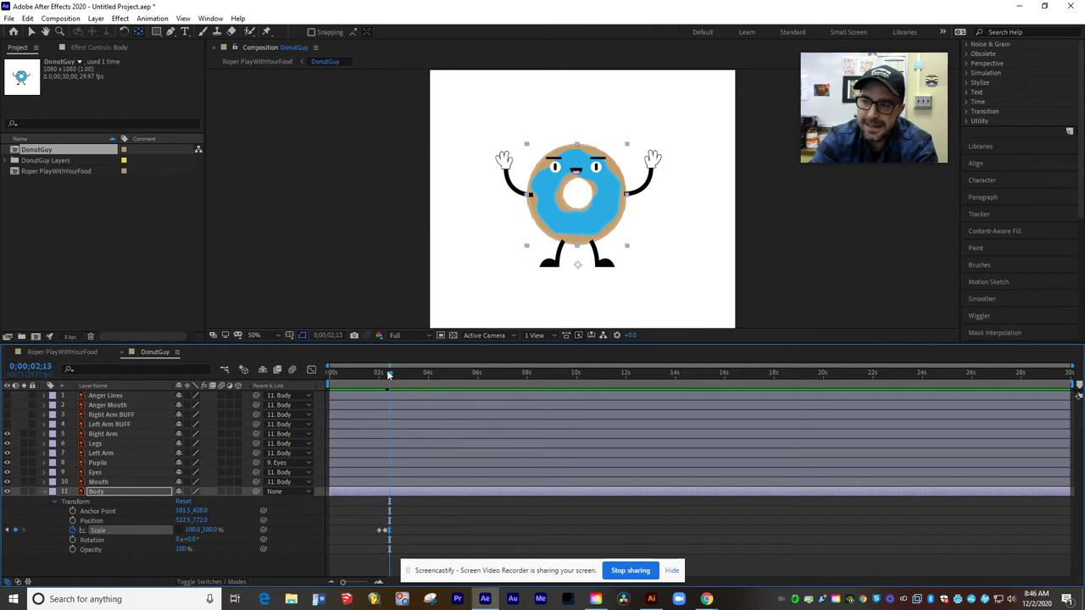
pyautogui.moveTo(388, 375); pyautogui.dragTo(382, 371)
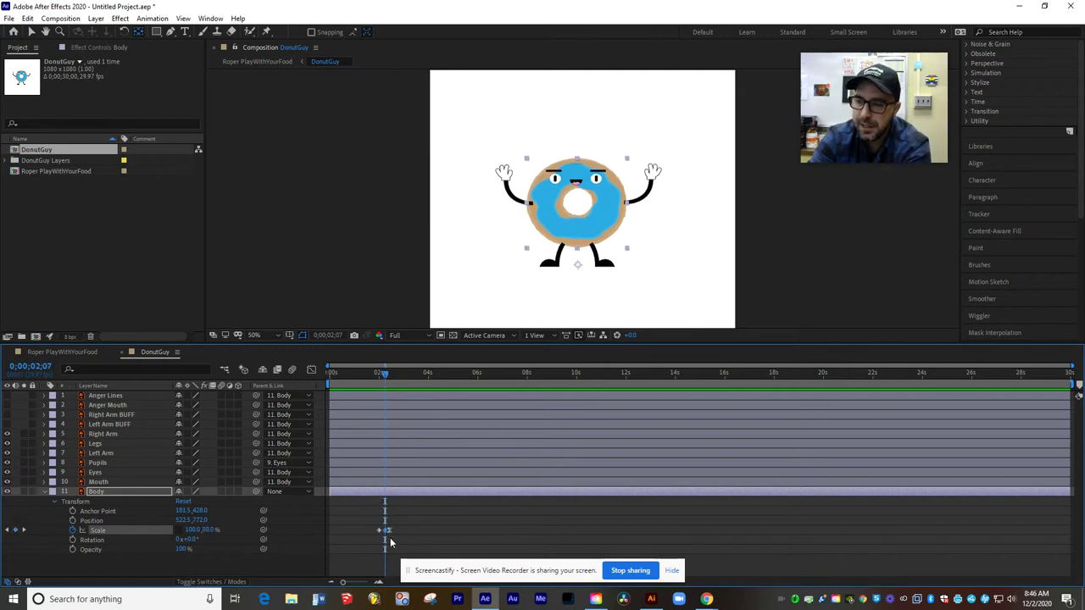
pyautogui.moveTo(385, 375)
pyautogui.mouseDown()
pyautogui.moveTo(371, 371)
pyautogui.moveTo(414, 374)
pyautogui.moveTo(380, 376)
pyautogui.moveTo(391, 374)
pyautogui.mouseUp()
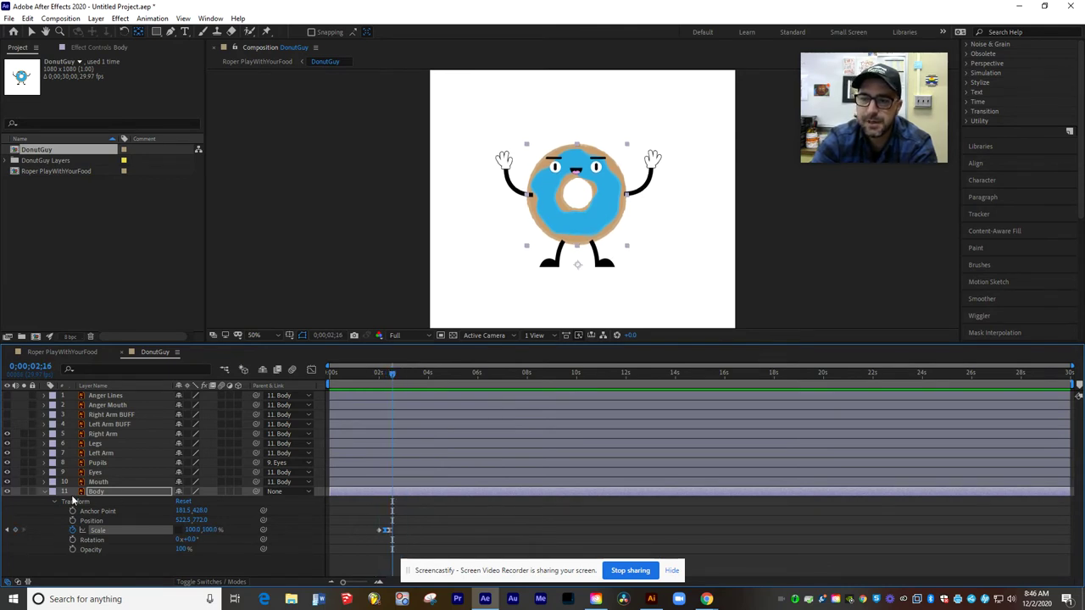
pyautogui.click(44, 492)
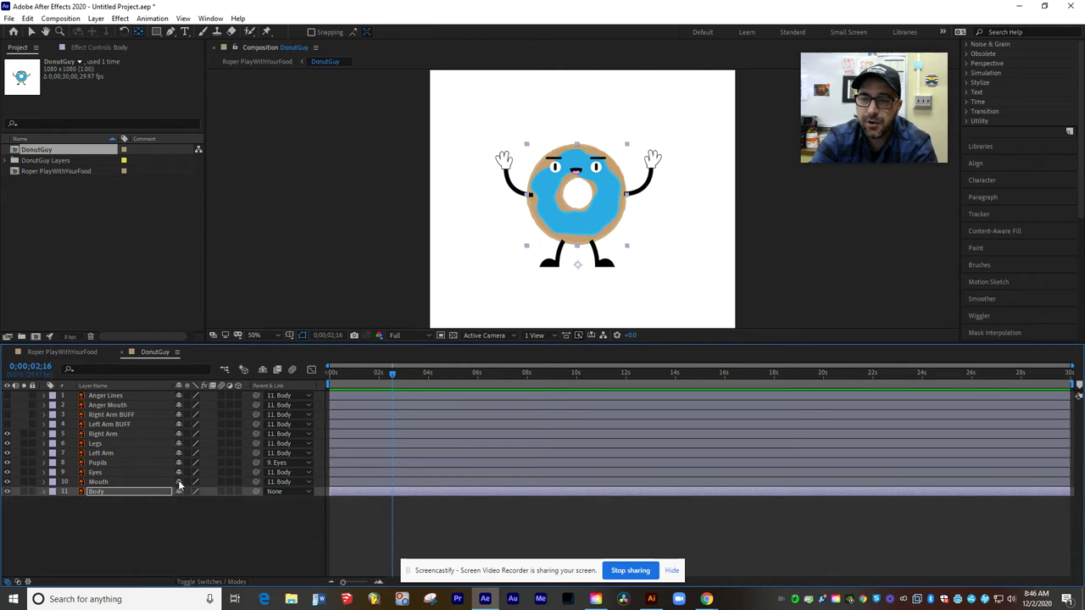
pyautogui.click(102, 454)
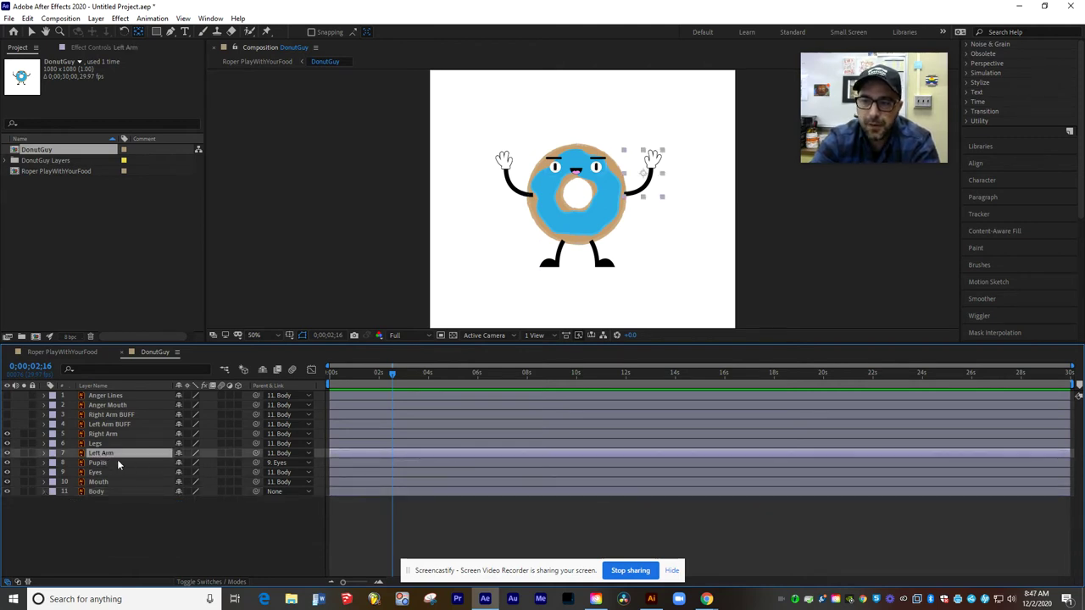
pyautogui.keyDown('shift'); pyautogui.click(113, 433); pyautogui.keyUp('shift')
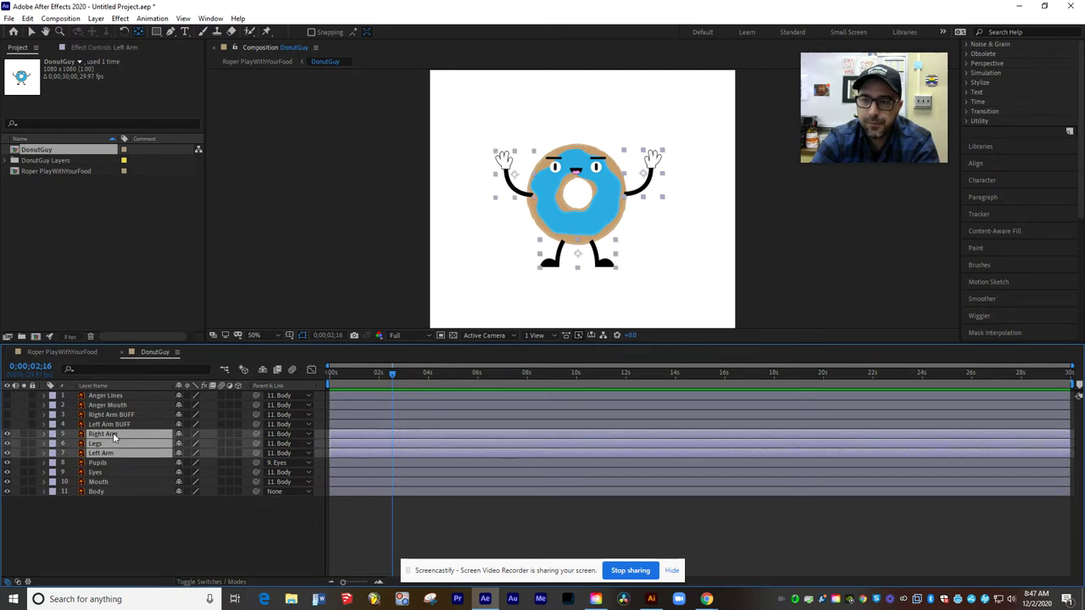
pyautogui.click(118, 505)
pyautogui.click(107, 452)
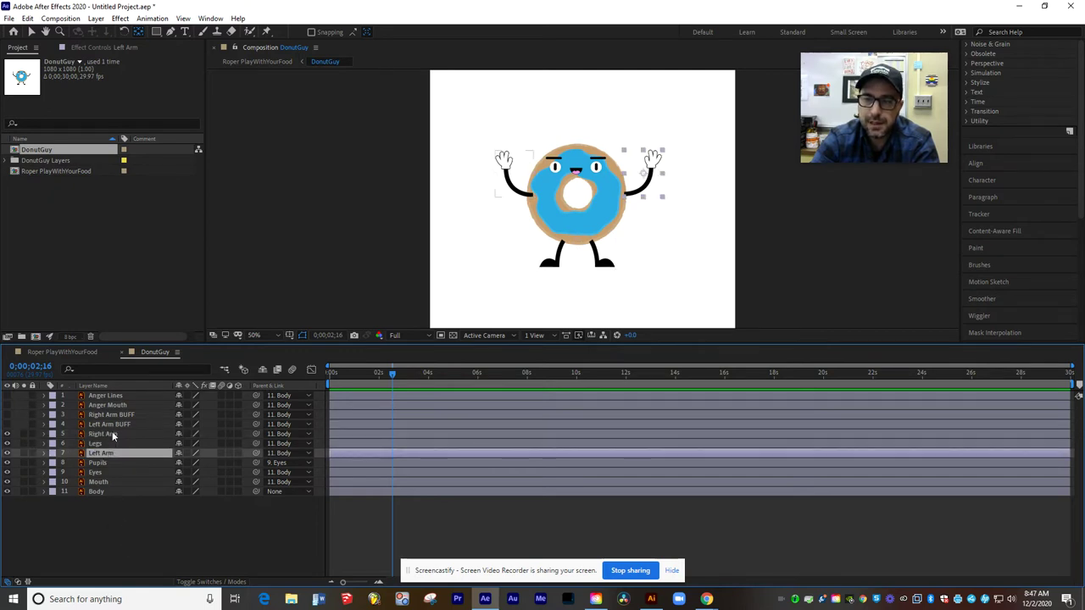
pyautogui.keyDown('ctrl'); pyautogui.click(112, 431); pyautogui.keyUp('ctrl')
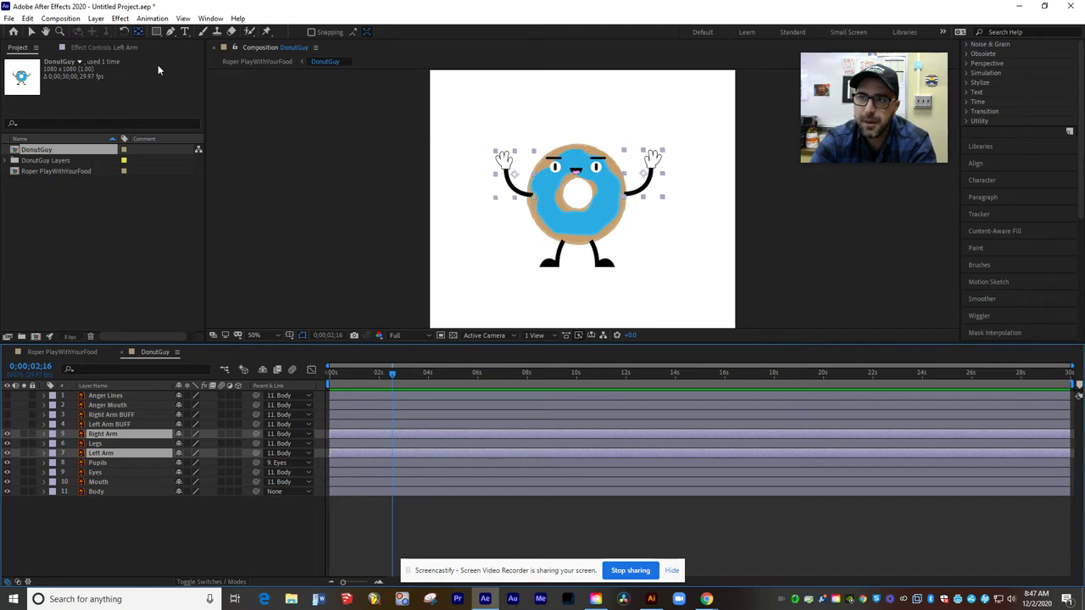
pyautogui.click(138, 32)
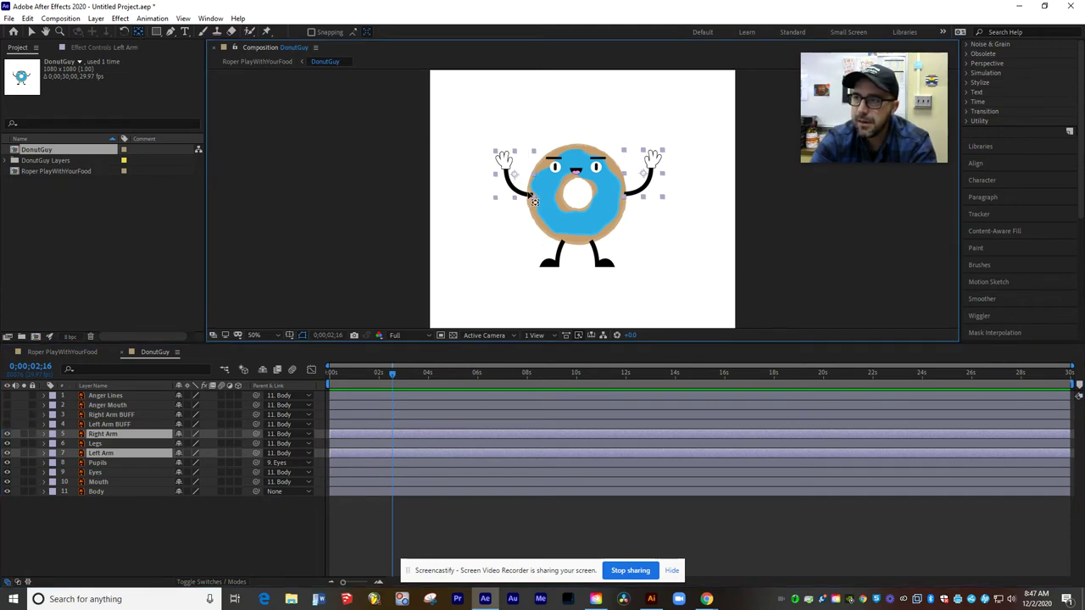
pyautogui.click(135, 527)
# Step: Move the anchor points of the Right Arm and Left Arm layers to where each arm meets the body
pyautogui.click(110, 434)
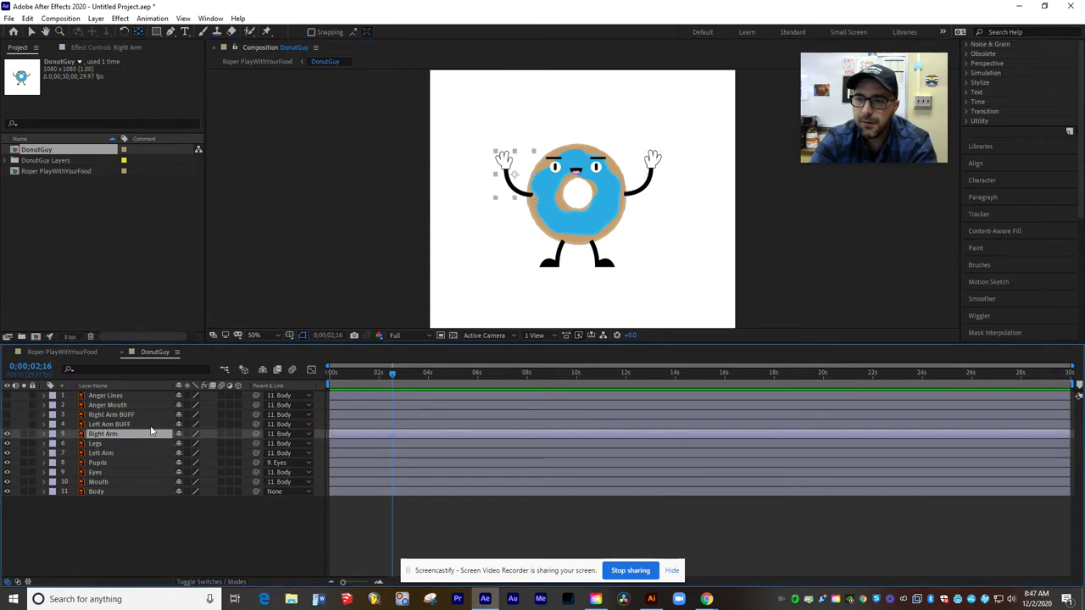
pyautogui.moveTo(519, 182); pyautogui.dragTo(534, 199)
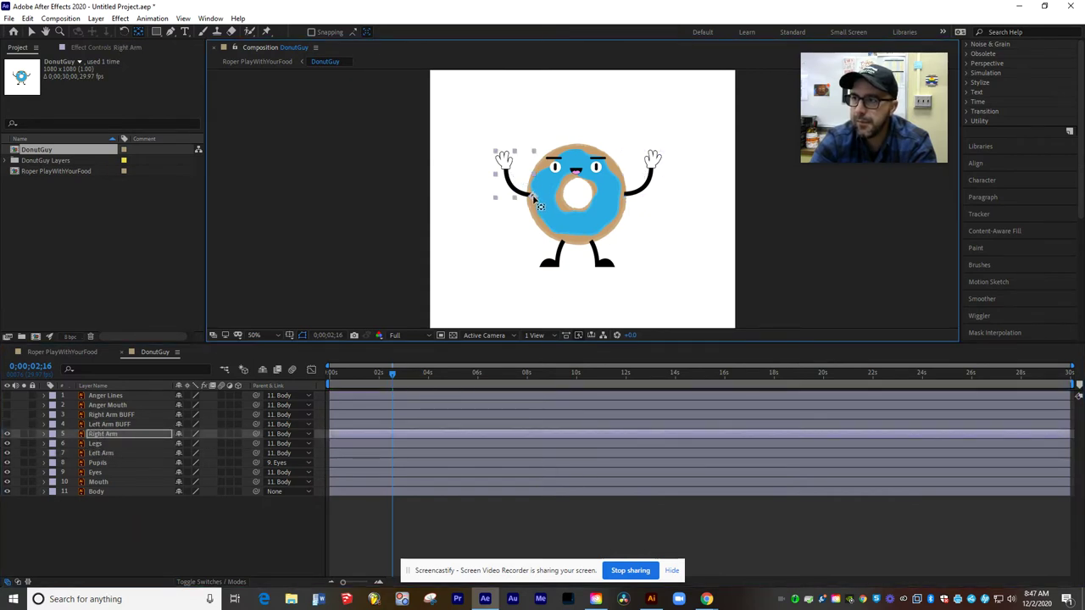
pyautogui.click(113, 453)
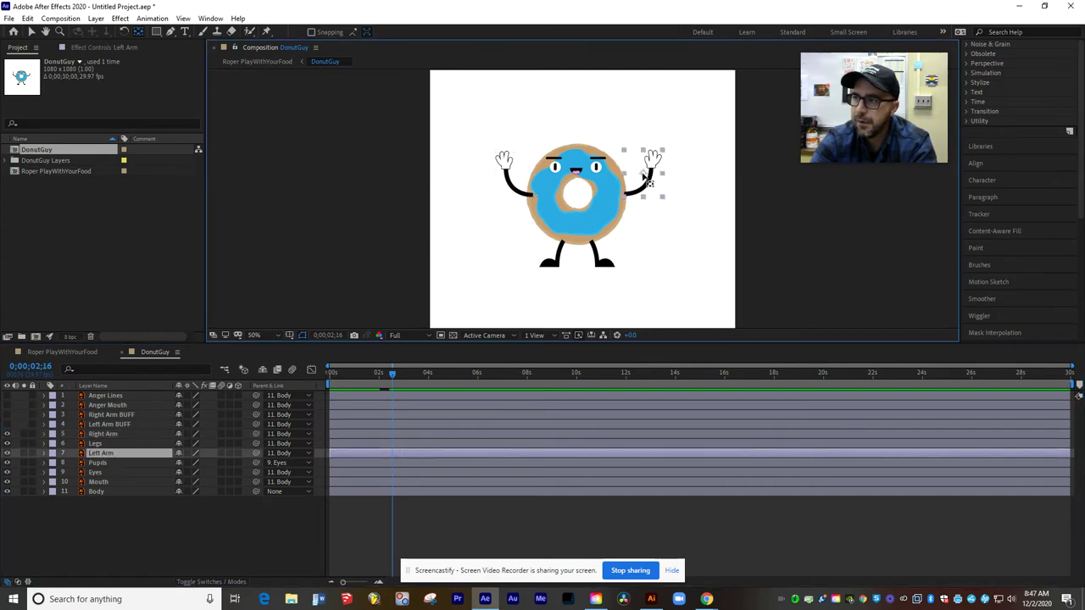
pyautogui.moveTo(644, 180); pyautogui.dragTo(624, 192)
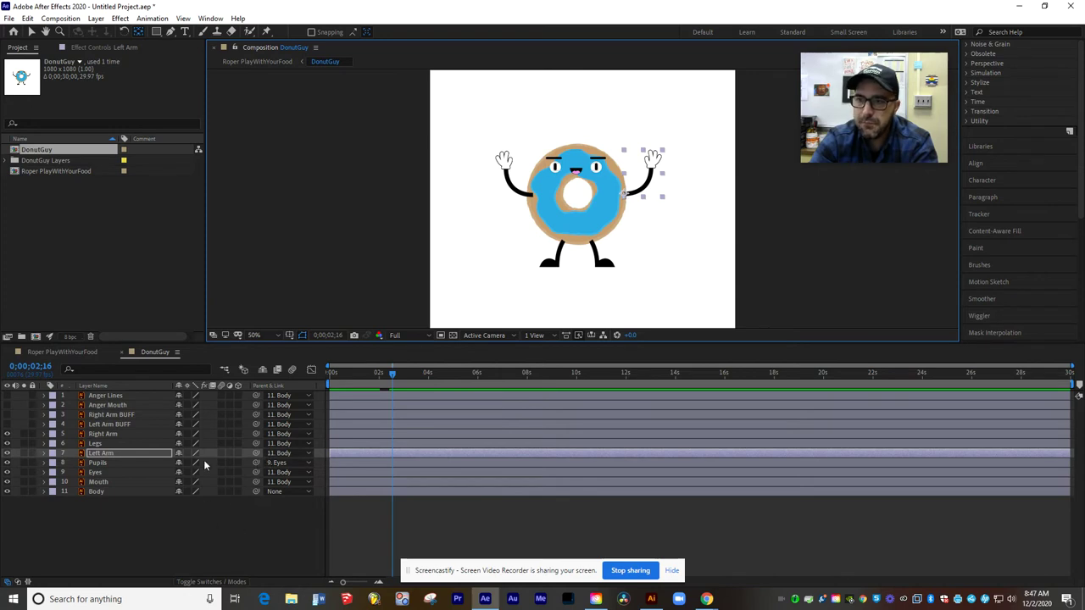
# Step: Start keyframing the Right Arm's Rotation at 0;00;02;16 and lower the arm to -75°
pyautogui.keyDown('ctrl'); pyautogui.click(123, 434); pyautogui.keyUp('ctrl')
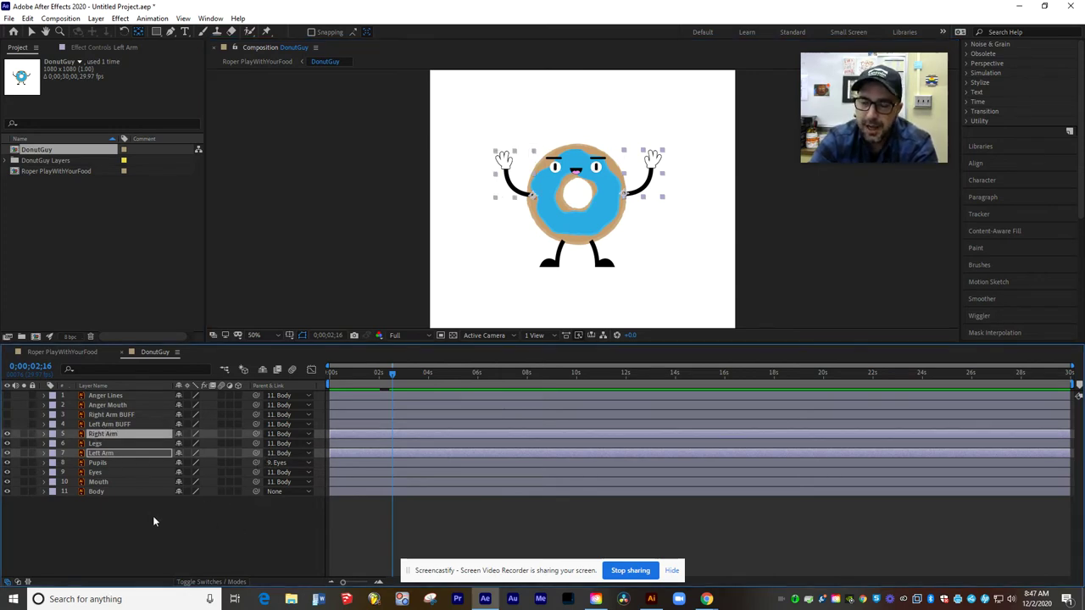
pyautogui.click(104, 444)
pyautogui.click(113, 436)
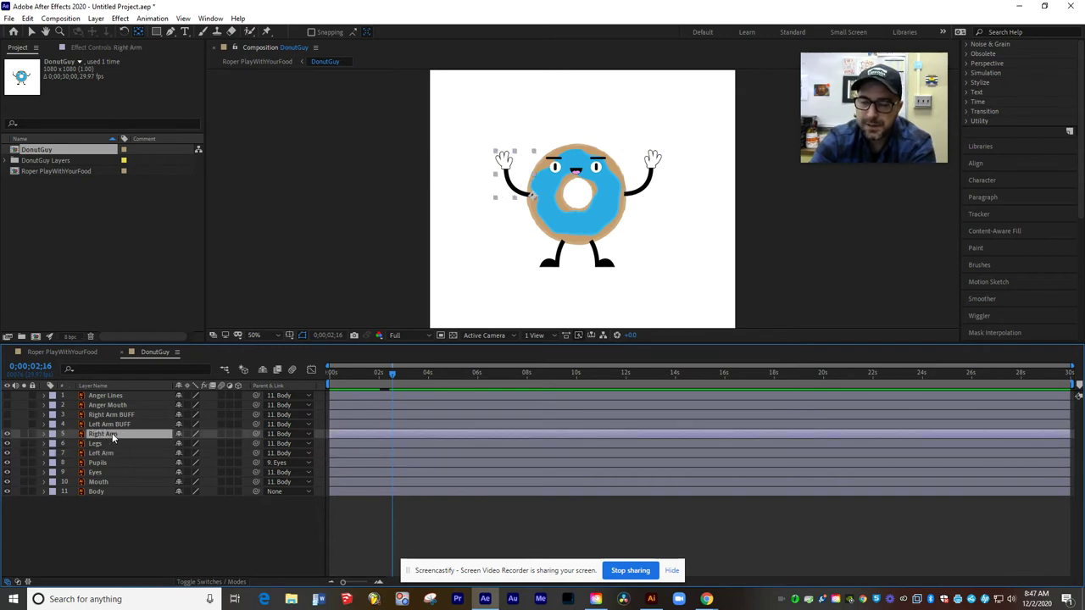
pyautogui.press('r')
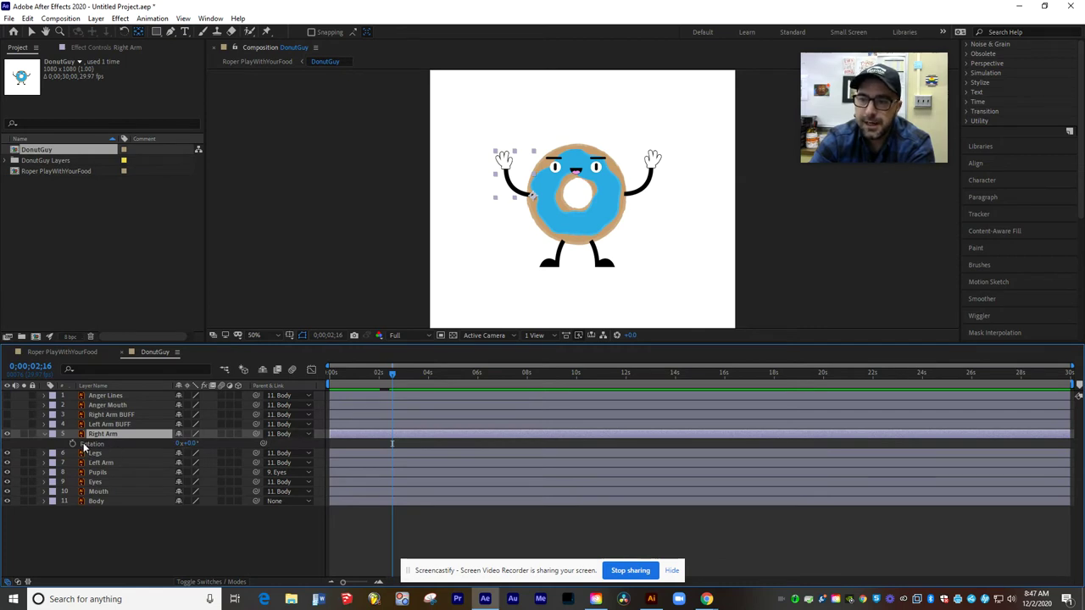
pyautogui.click(73, 444)
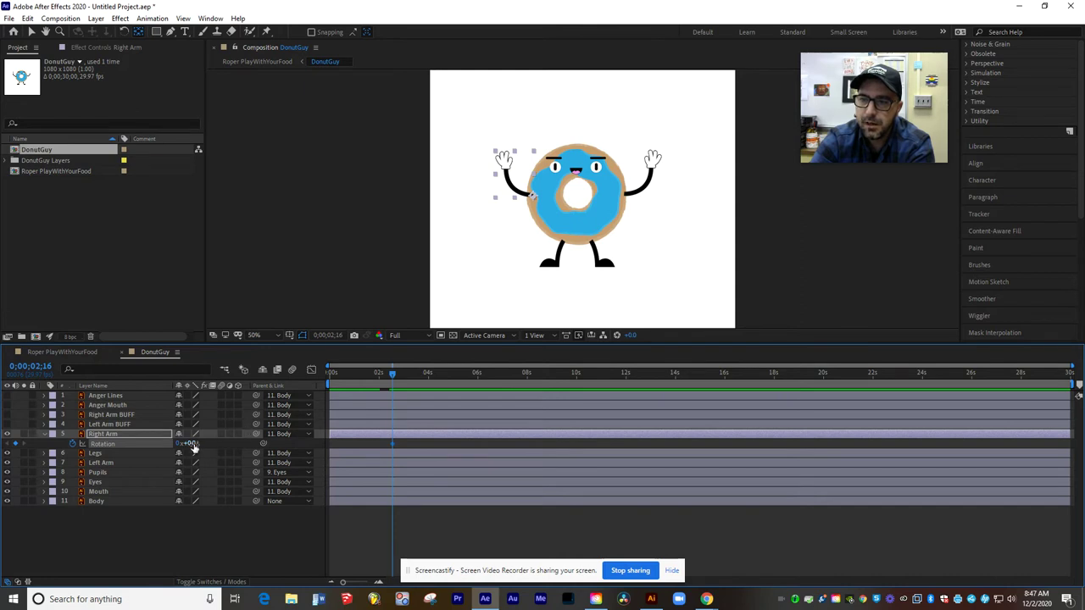
pyautogui.moveTo(192, 444); pyautogui.dragTo(158, 453)
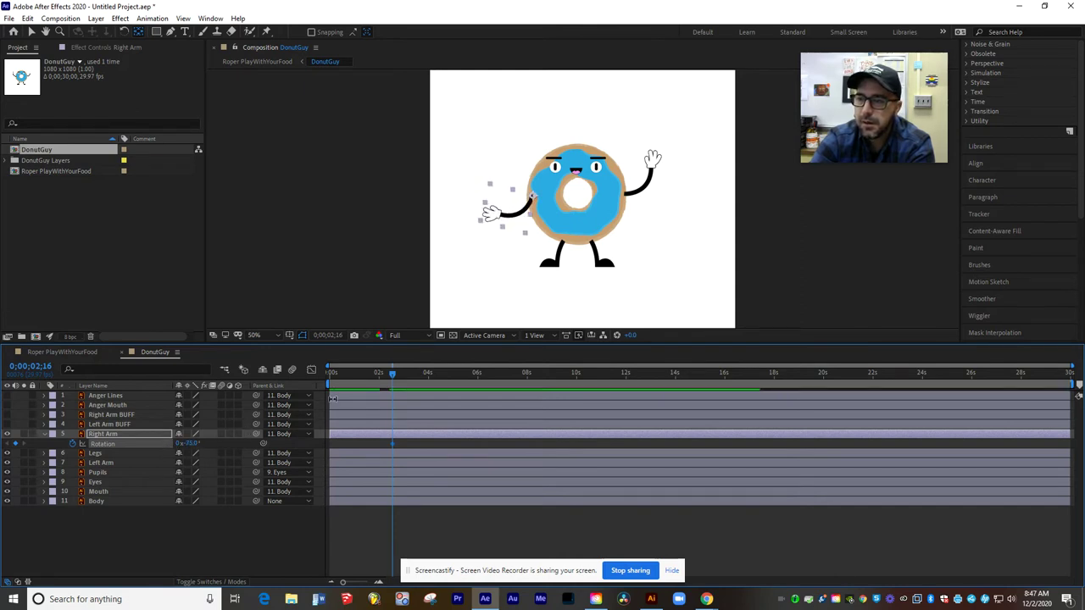
# Step: Keyframe the Right Arm's rotation at 17° at 0;00;02;24 and about -25° at 0;00;03;01 for a wave
pyautogui.moveTo(391, 374); pyautogui.dragTo(400, 376)
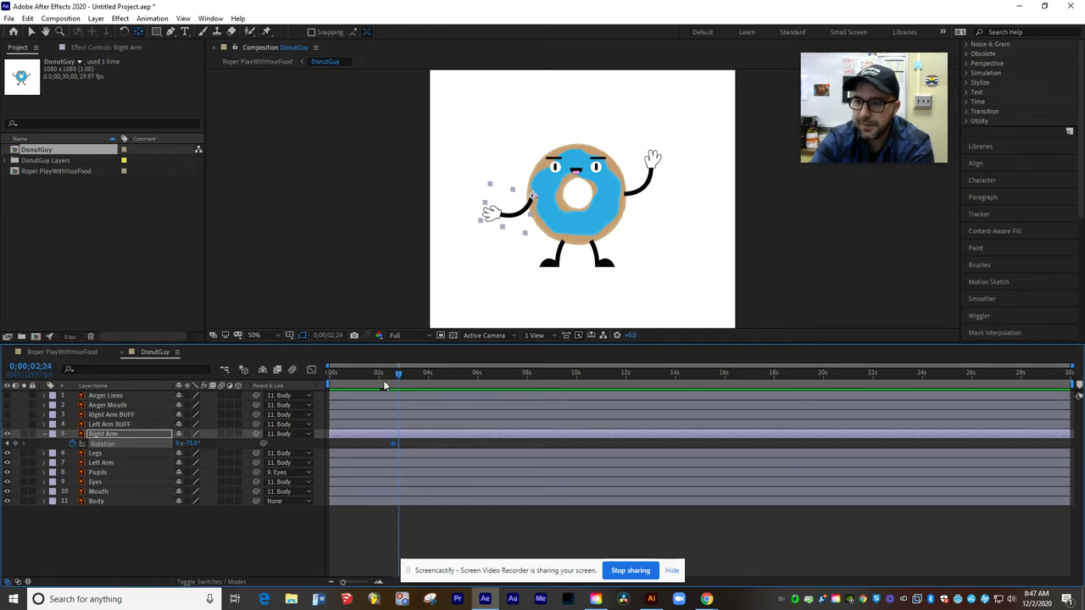
pyautogui.moveTo(192, 443); pyautogui.dragTo(237, 435)
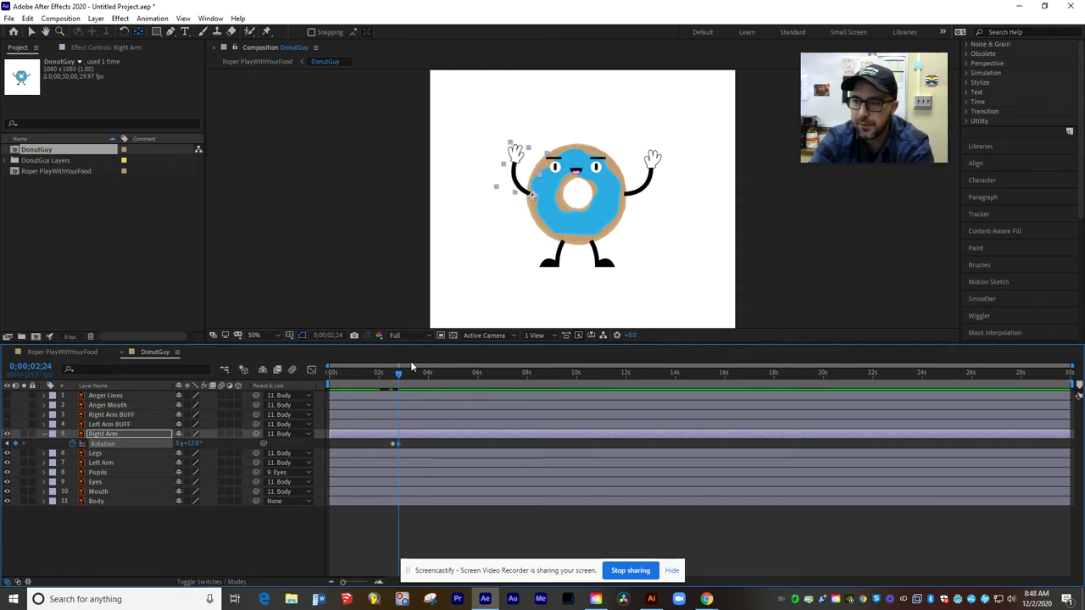
pyautogui.moveTo(398, 373)
pyautogui.mouseDown()
pyautogui.moveTo(343, 376)
pyautogui.moveTo(405, 377)
pyautogui.mouseUp()
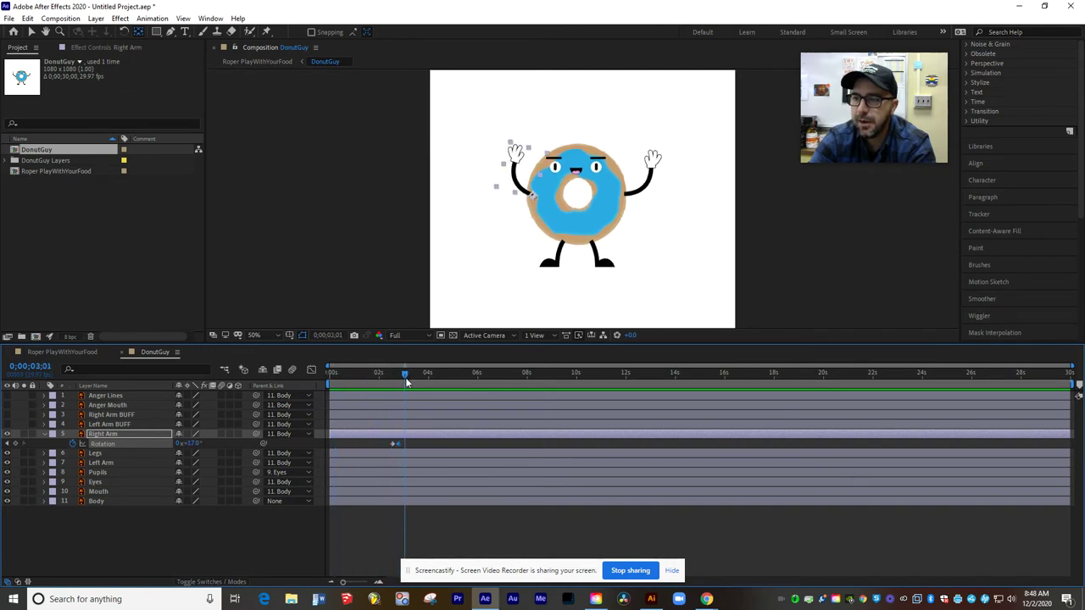
pyautogui.moveTo(194, 447); pyautogui.dragTo(161, 447)
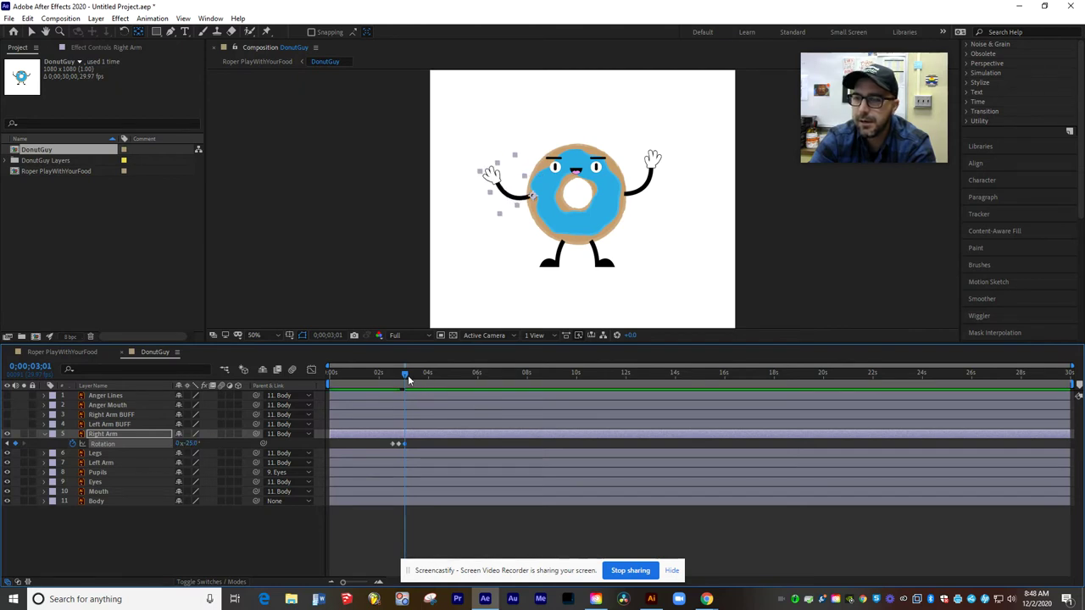
# Step: Start keyframing the Left Arm's Rotation at 0;00;02;16 and lower the arm to about 71°
pyautogui.moveTo(408, 375)
pyautogui.mouseDown()
pyautogui.moveTo(382, 378)
pyautogui.moveTo(407, 383)
pyautogui.mouseUp()
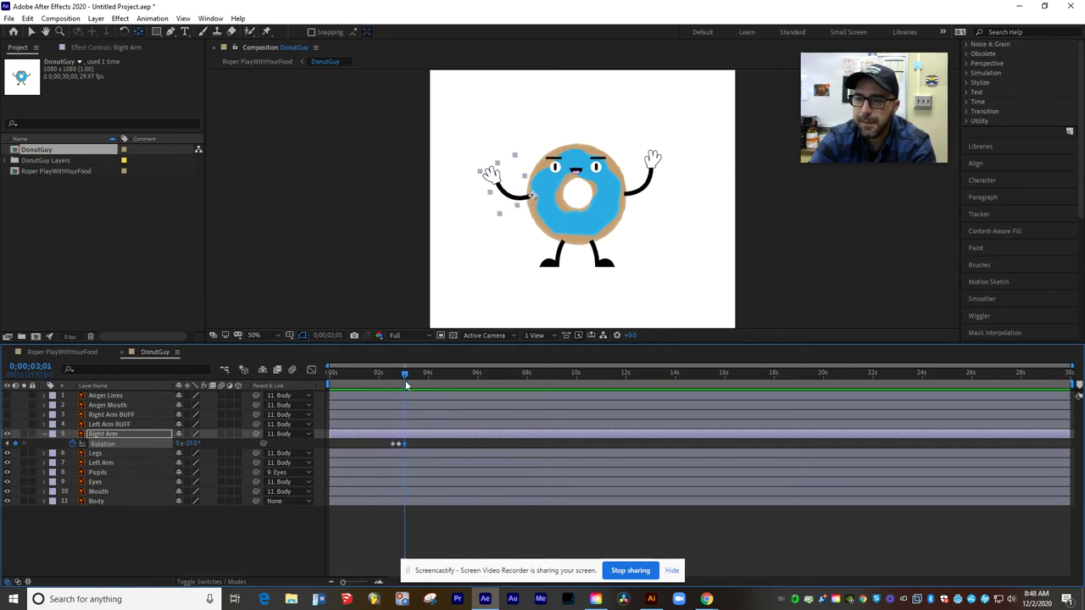
pyautogui.click(100, 463)
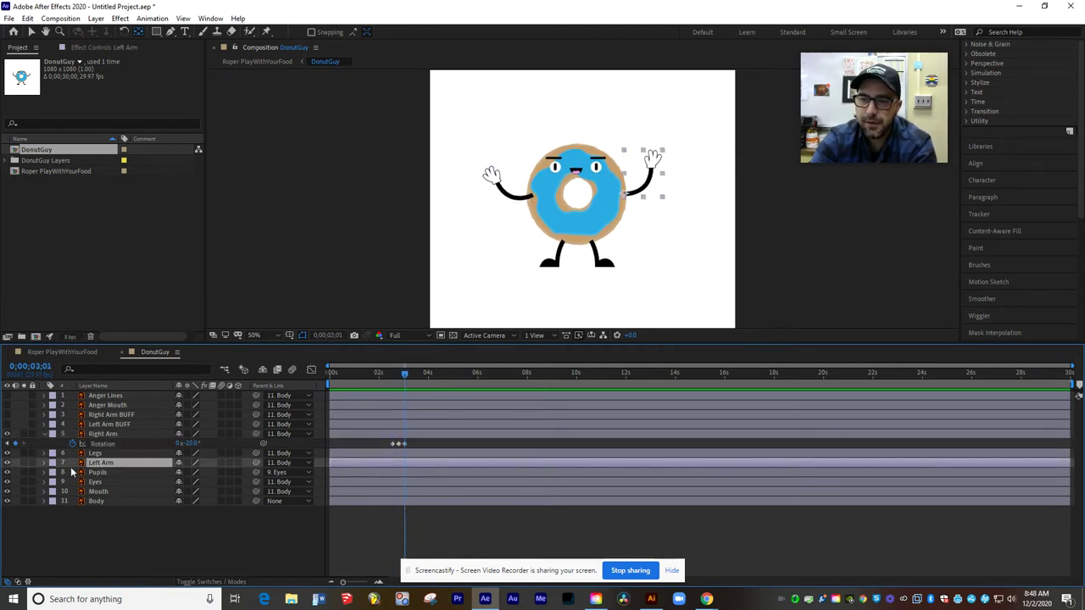
pyautogui.click(45, 463)
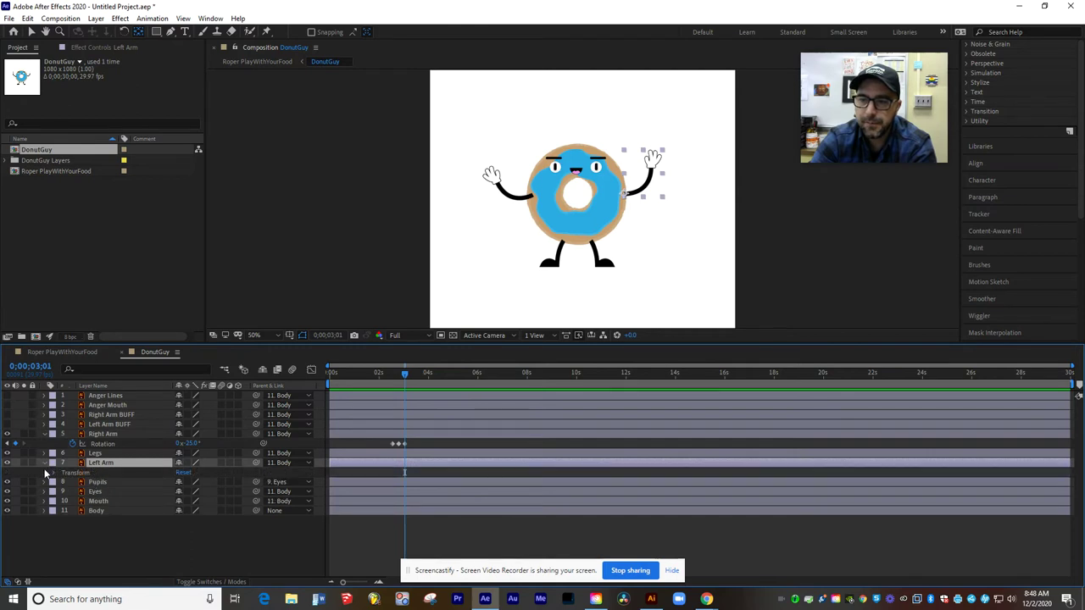
pyautogui.click(45, 463)
pyautogui.press('r')
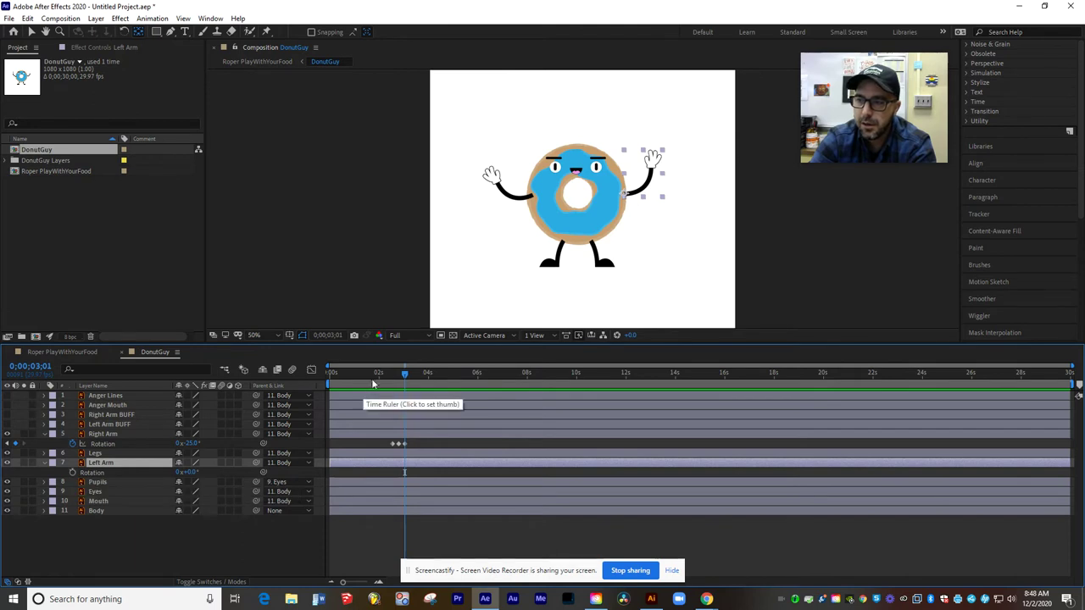
pyautogui.click(401, 376)
pyautogui.moveTo(401, 375); pyautogui.dragTo(391, 376)
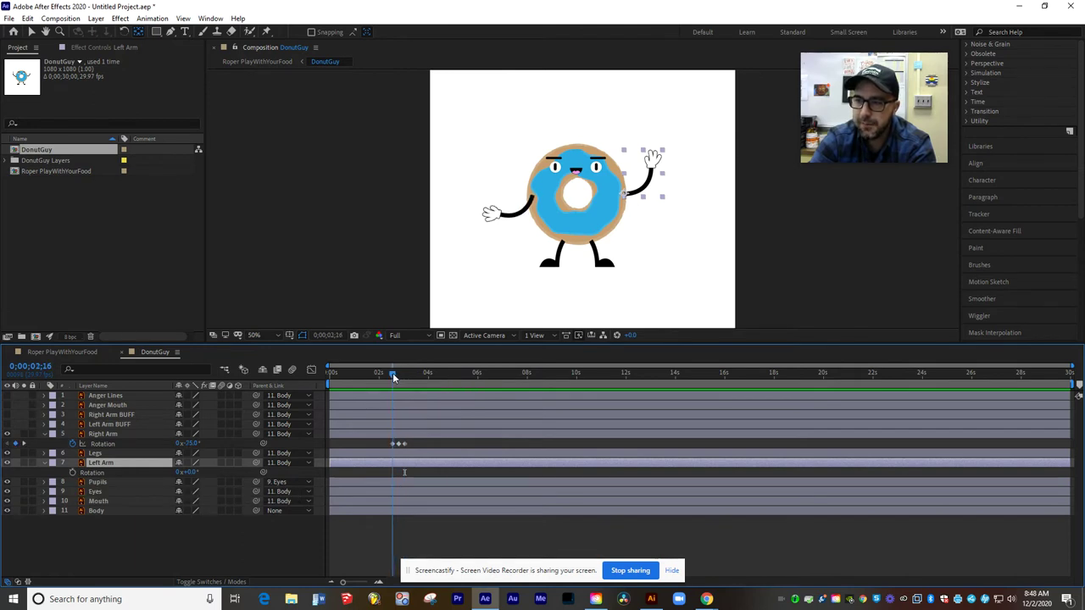
pyautogui.click(72, 473)
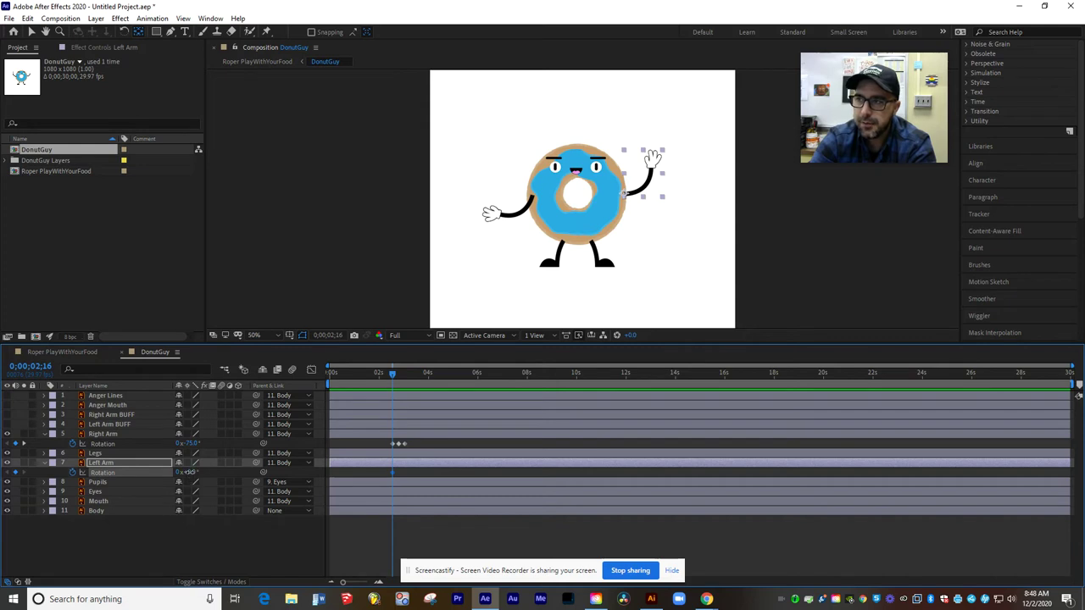
pyautogui.moveTo(188, 472); pyautogui.dragTo(229, 472)
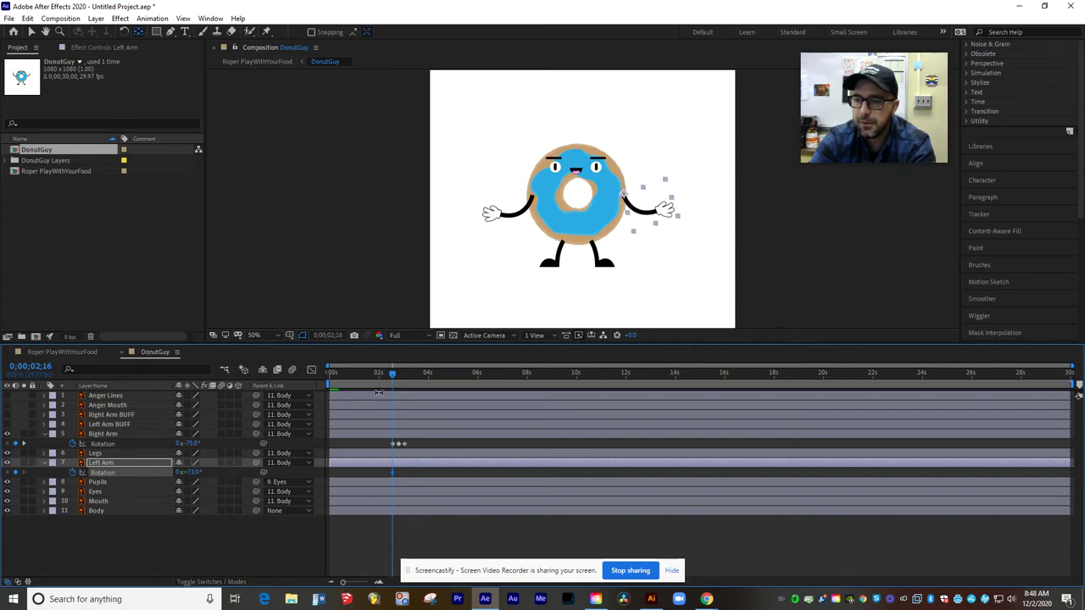
# Step: Keyframe the Left Arm's rotation at -36° at 0;00;02;24 and about 26° at 0;00;03;01 to match the other arm's wave
pyautogui.moveTo(391, 376); pyautogui.dragTo(399, 380)
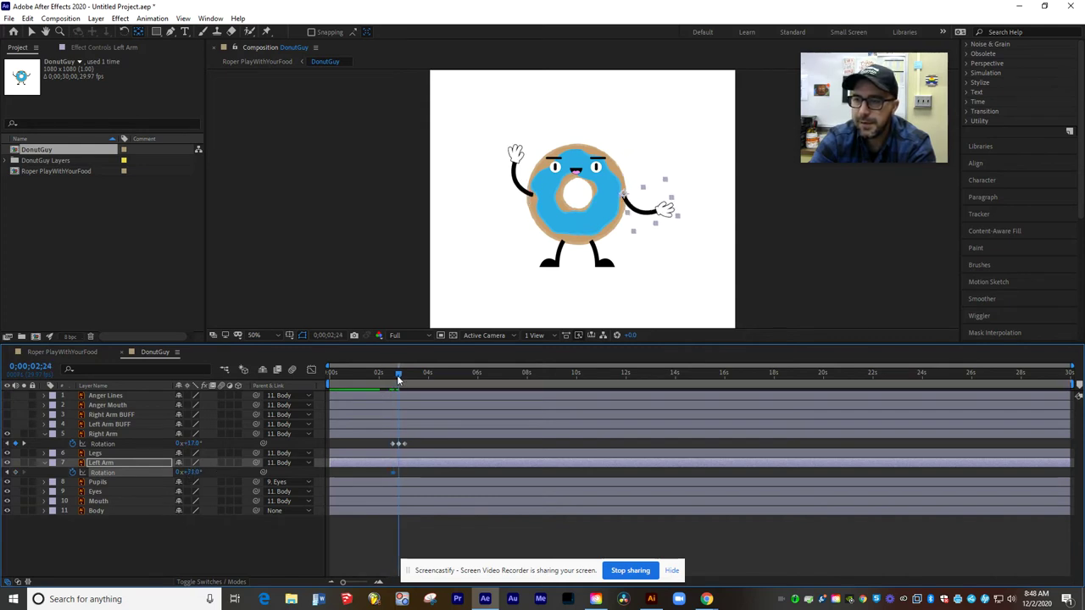
pyautogui.moveTo(194, 473); pyautogui.dragTo(131, 472)
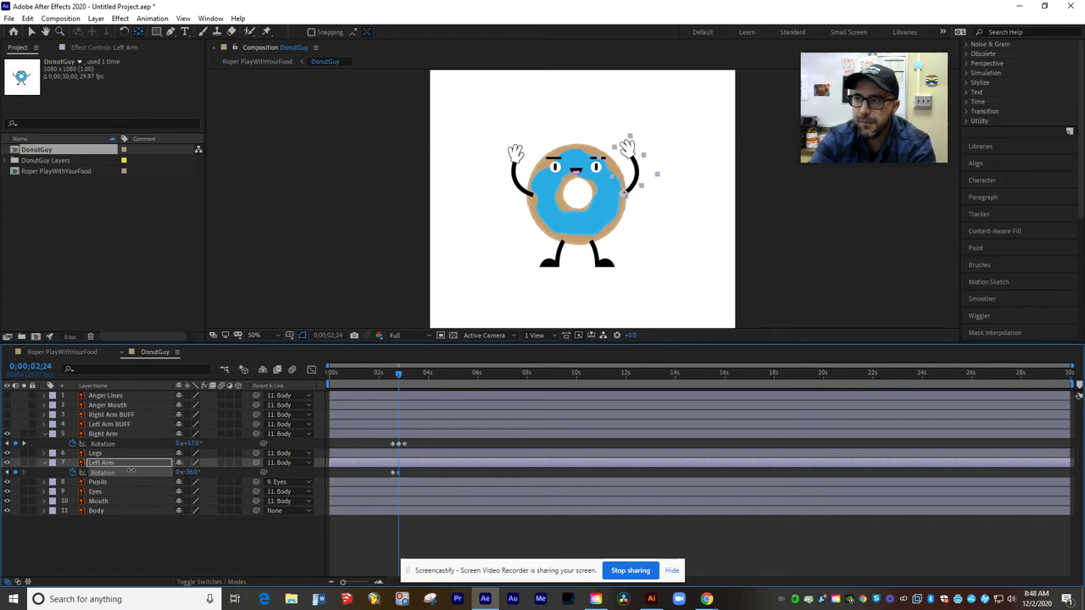
pyautogui.click(401, 377)
pyautogui.moveTo(401, 377); pyautogui.dragTo(404, 379)
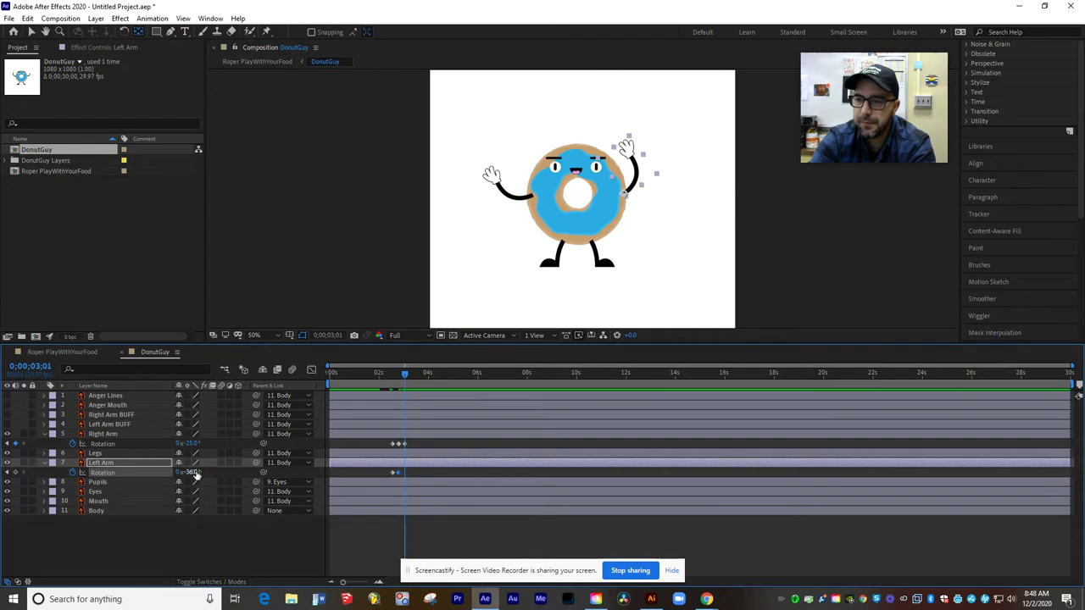
pyautogui.moveTo(188, 472); pyautogui.dragTo(227, 471)
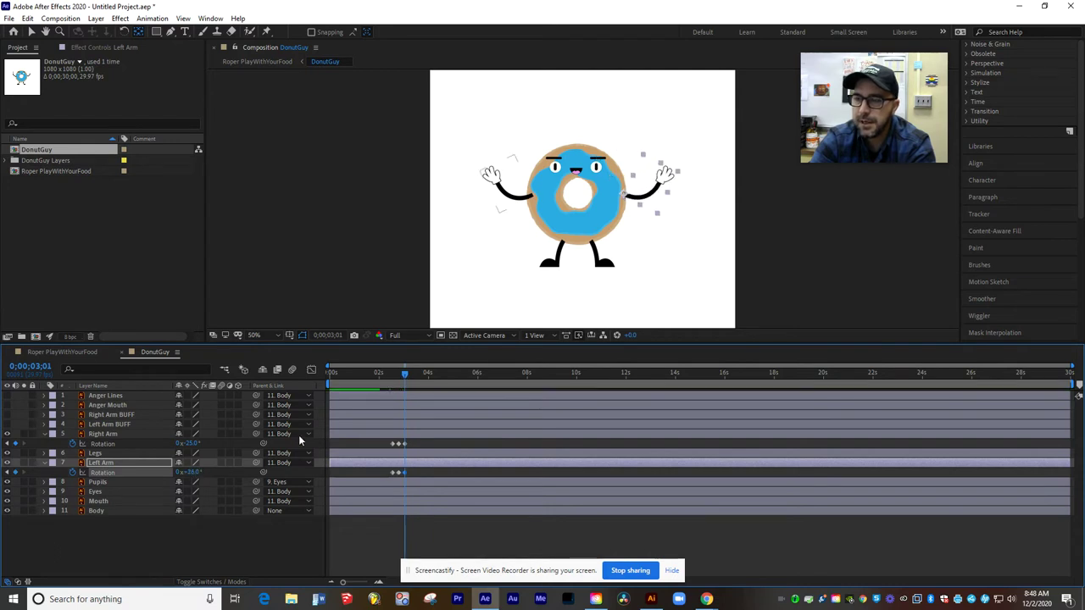
# Step: Preview both arms waving back to 0;00;02;27 and collapse the Right Arm and Left Arm layers' properties
pyautogui.click(405, 374)
pyautogui.moveTo(404, 377)
pyautogui.mouseDown()
pyautogui.moveTo(391, 378)
pyautogui.moveTo(402, 383)
pyautogui.mouseUp()
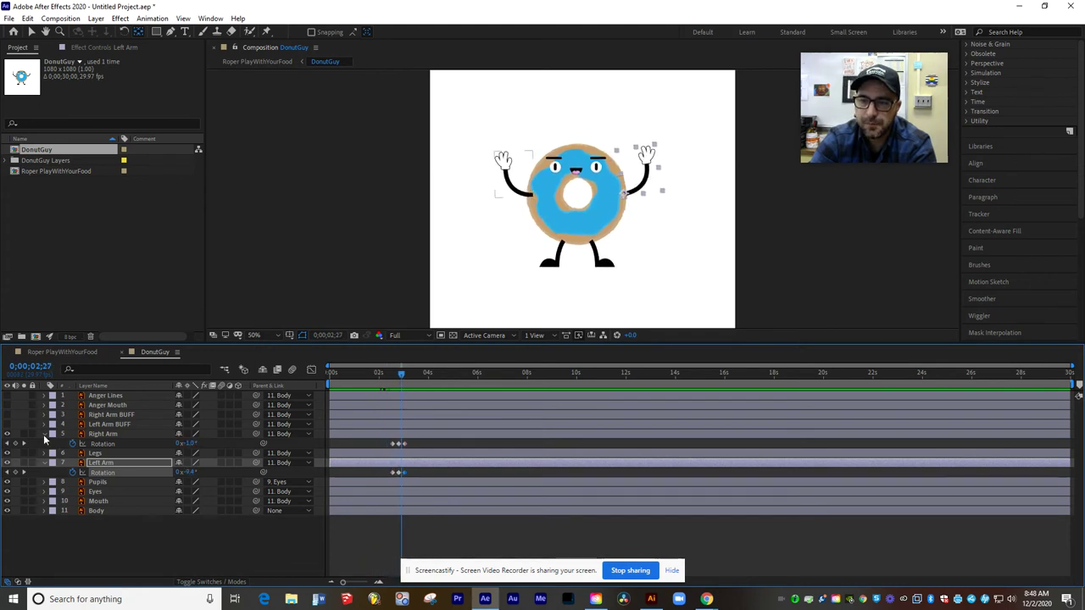
pyautogui.click(44, 434)
pyautogui.click(44, 454)
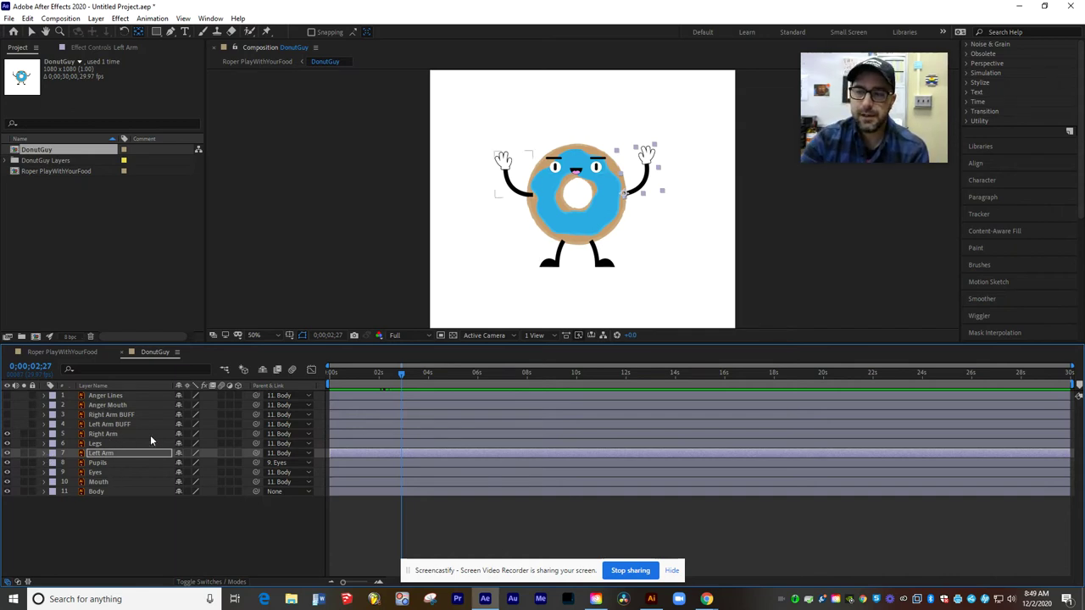
# Step: Start keyframing the Pupils layer's Position at 0;00;02;13 and shift the pupils sideways to X 116.5
pyautogui.click(100, 463)
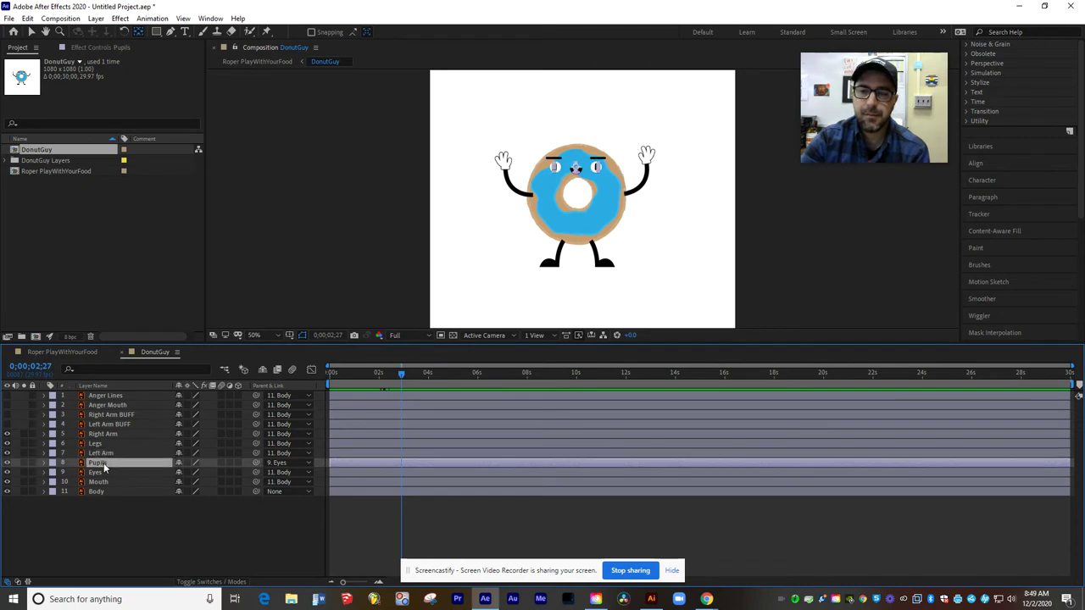
pyautogui.click(44, 465)
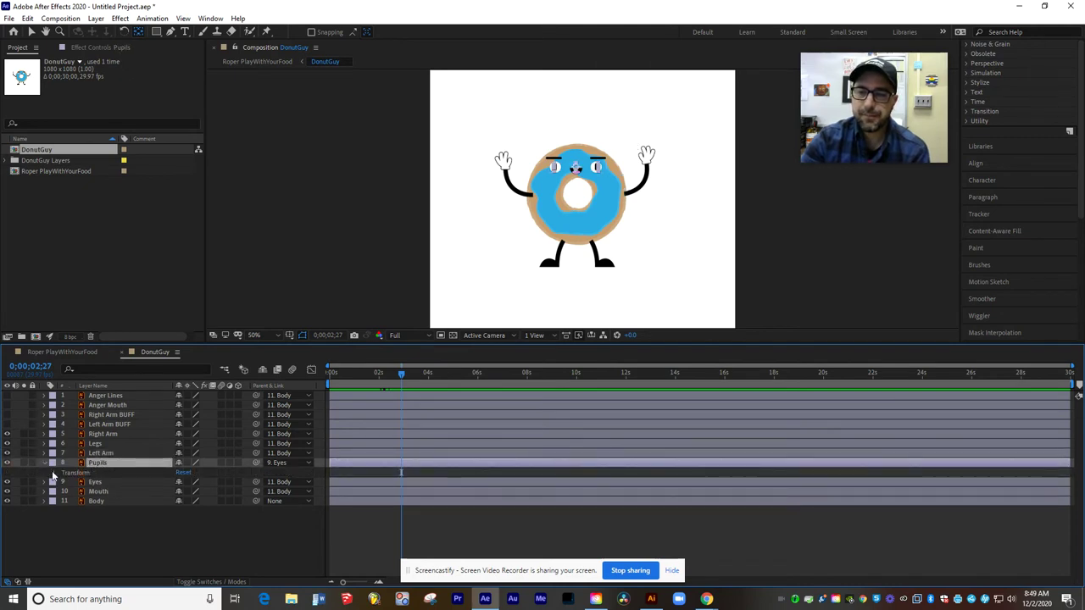
pyautogui.click(52, 473)
pyautogui.moveTo(400, 374); pyautogui.dragTo(389, 375)
pyautogui.click(73, 492)
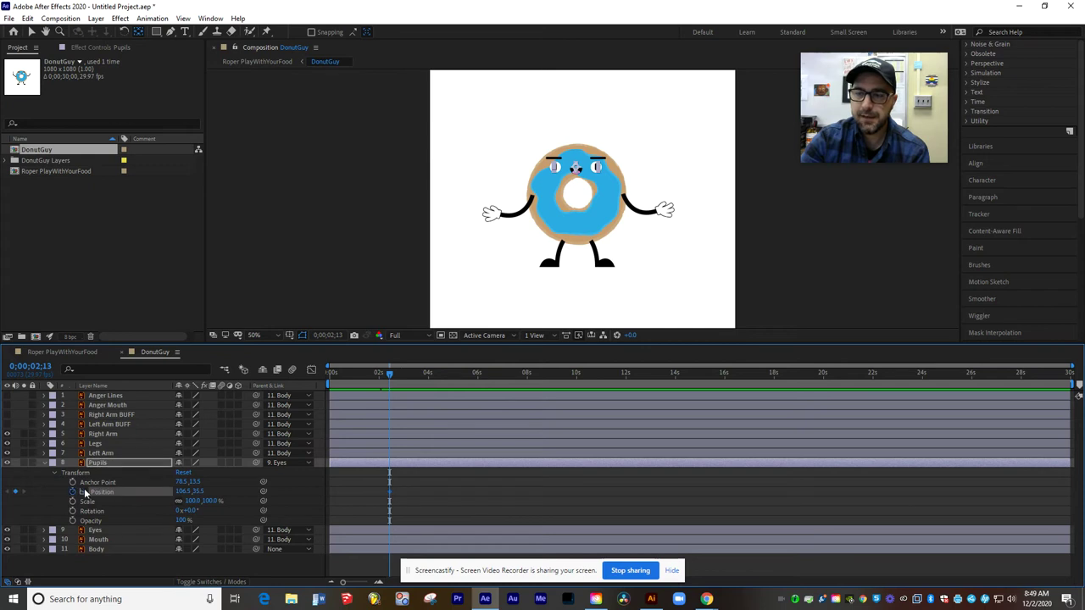
pyautogui.moveTo(183, 491); pyautogui.dragTo(186, 491)
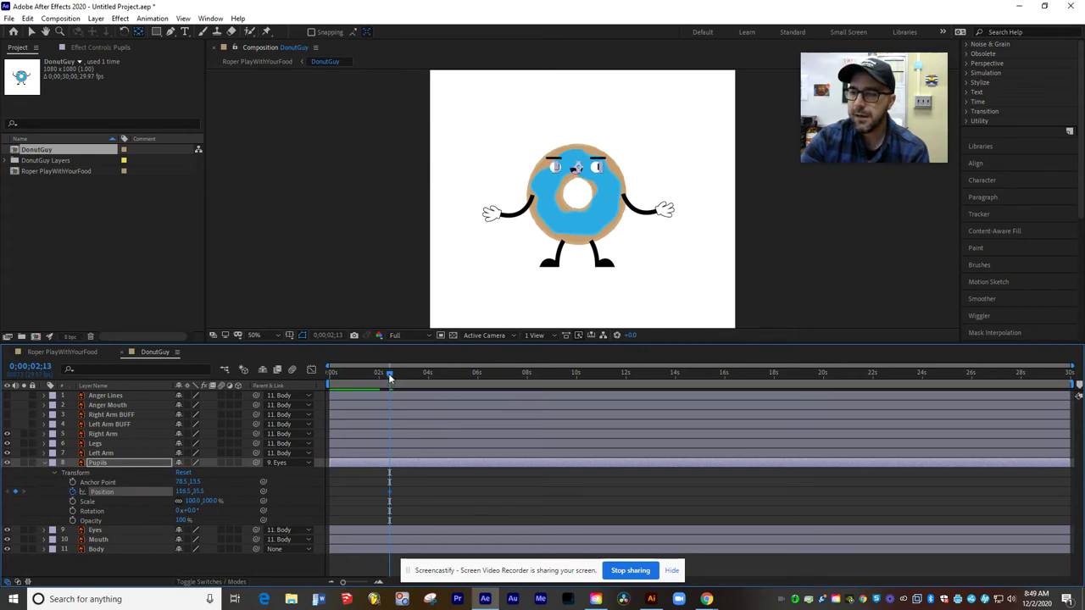
# Step: Keyframe the Pupils' X position at 99.5 at 0;00;02;18, recenter them at 0;00;02;24, and collapse the layer
pyautogui.moveTo(389, 377); pyautogui.dragTo(393, 377)
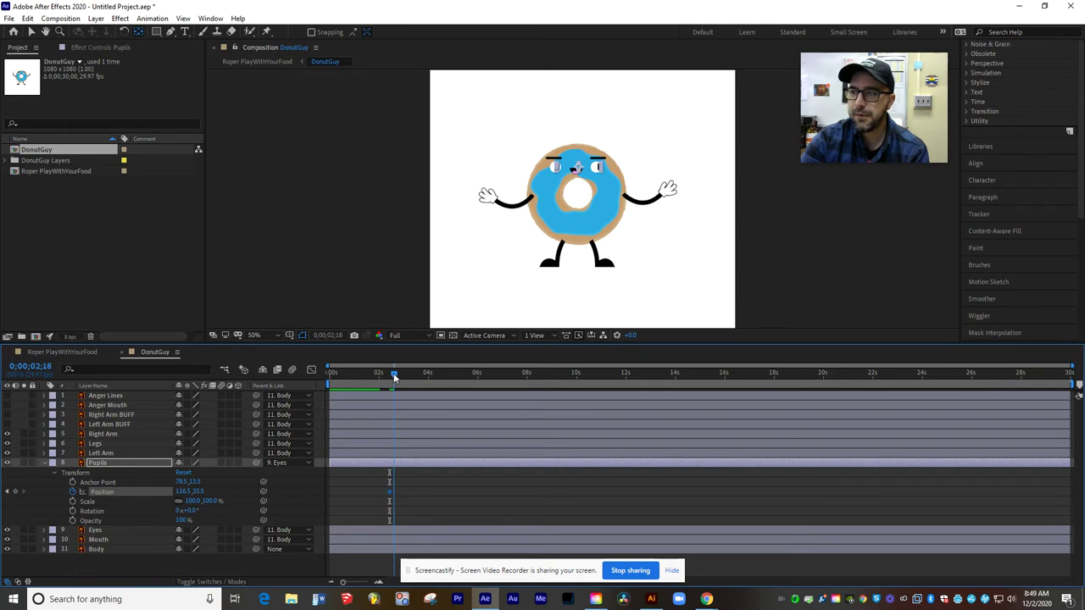
pyautogui.moveTo(182, 492)
pyautogui.mouseDown()
pyautogui.moveTo(194, 492)
pyautogui.moveTo(176, 492)
pyautogui.mouseUp()
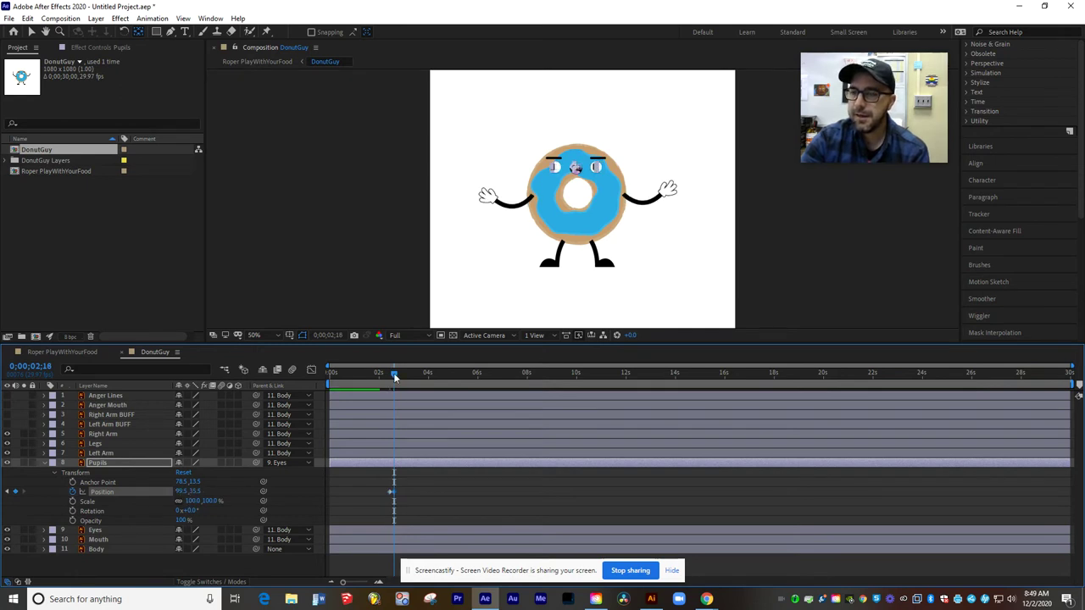
pyautogui.moveTo(395, 374); pyautogui.dragTo(399, 374)
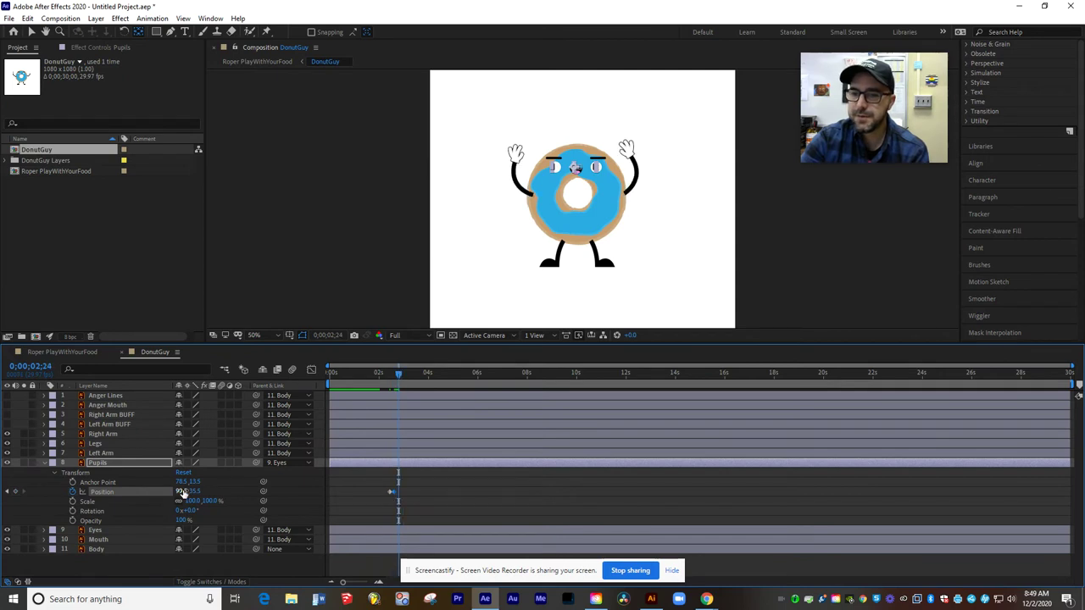
pyautogui.moveTo(182, 491); pyautogui.dragTo(185, 490)
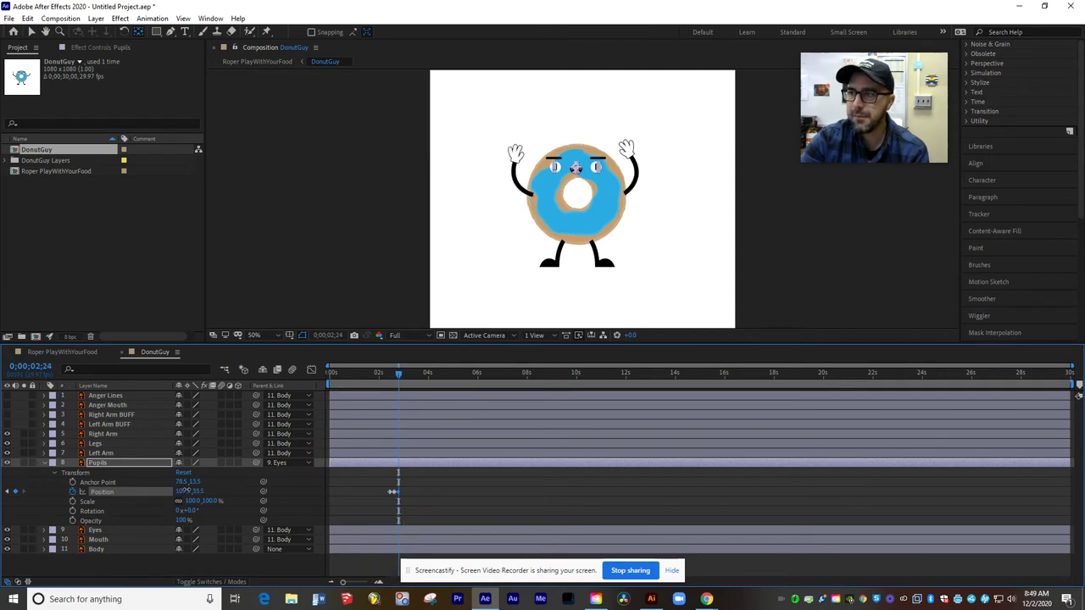
pyautogui.click(48, 468)
pyautogui.click(43, 462)
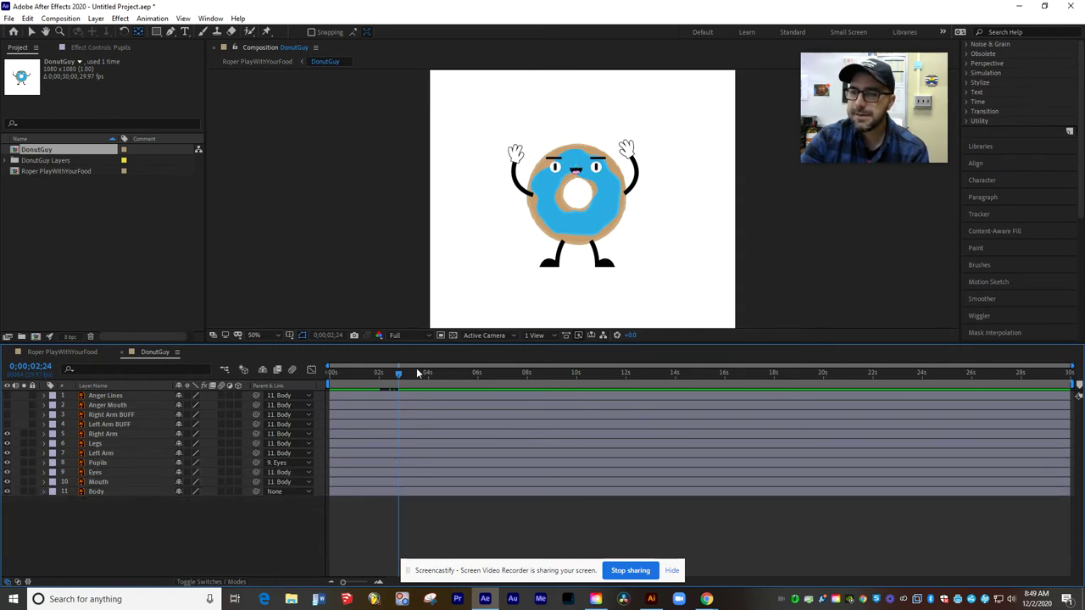
# Step: Scrub through the DonutGuy animation and show the composition's full 30-second timeline
pyautogui.moveTo(399, 374); pyautogui.dragTo(595, 376)
pyautogui.moveTo(698, 383); pyautogui.dragTo(522, 373)
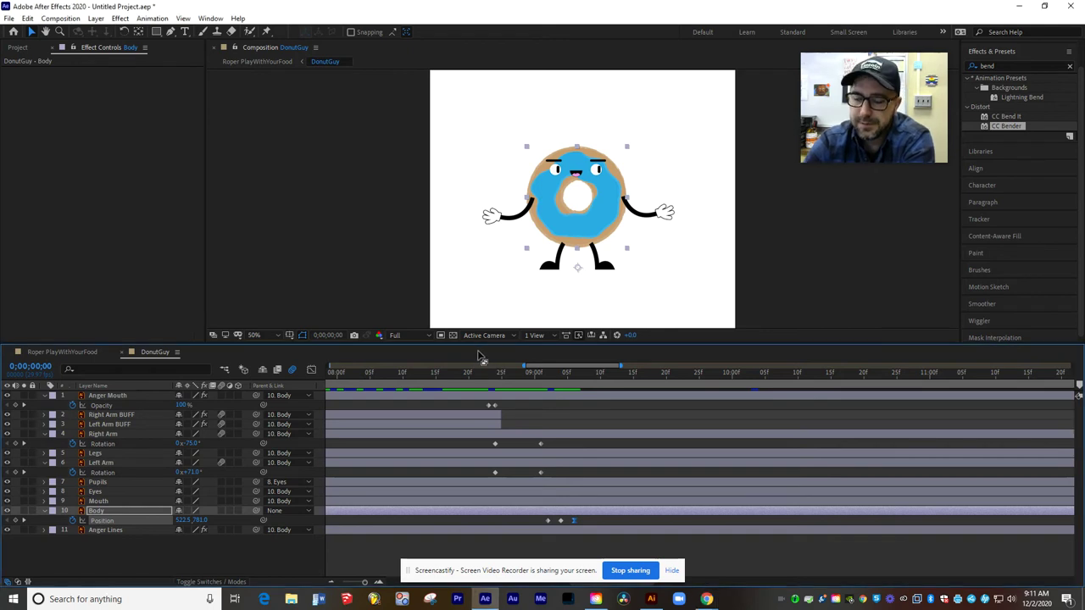
pyautogui.scroll(-3, 476, 369)
pyautogui.scroll(-1, 476, 369)
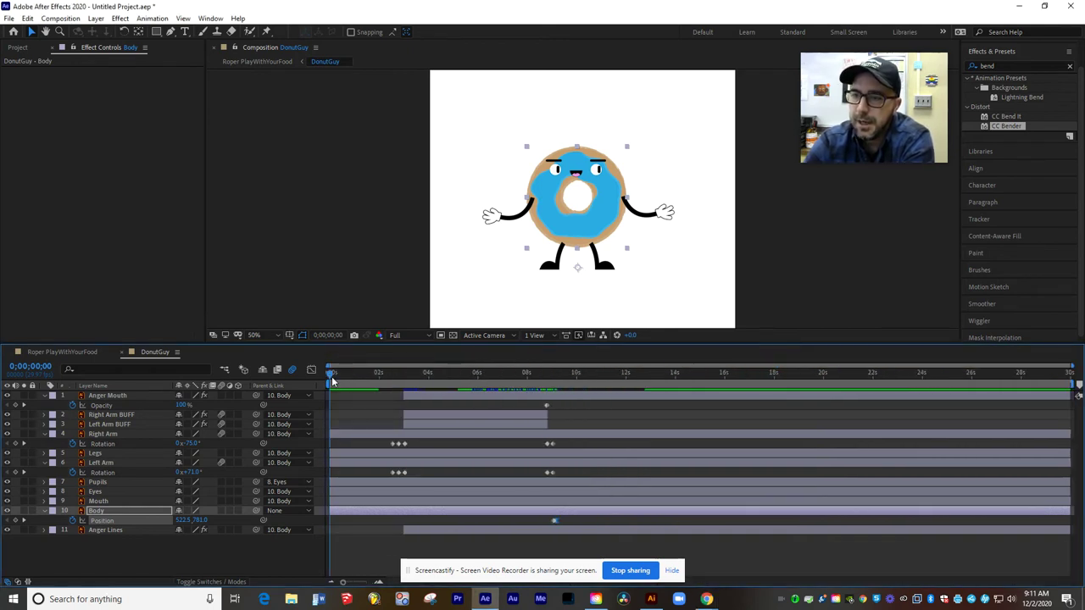
# Step: Review the DonutGuy layer's roll-in and CC Bender bend in the Roper PlayWithYourFood composition up to 0;00;02;01
pyautogui.click(74, 354)
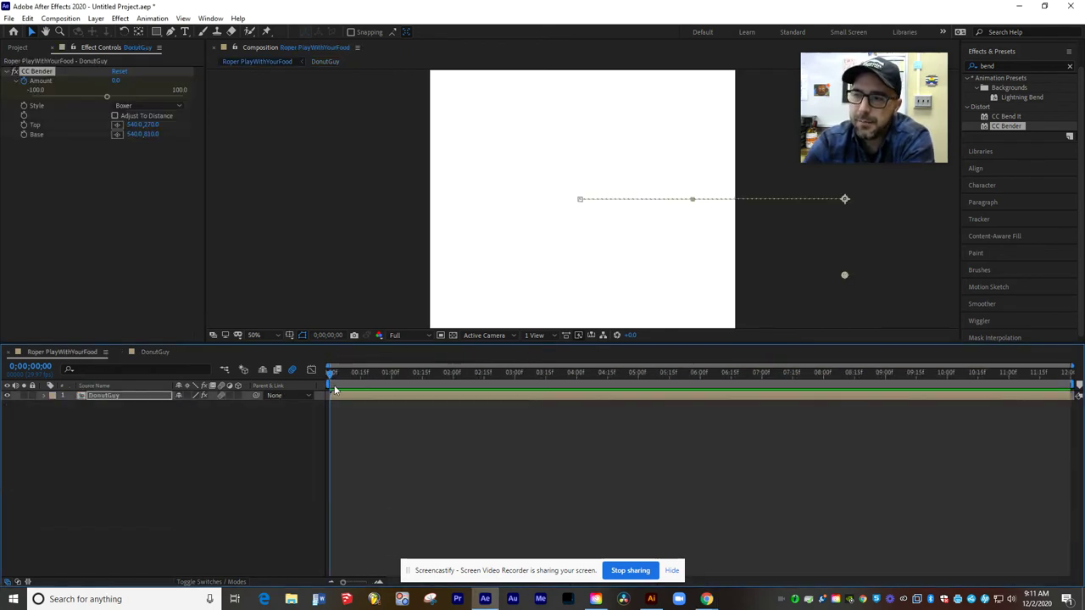
pyautogui.moveTo(332, 376); pyautogui.dragTo(453, 387)
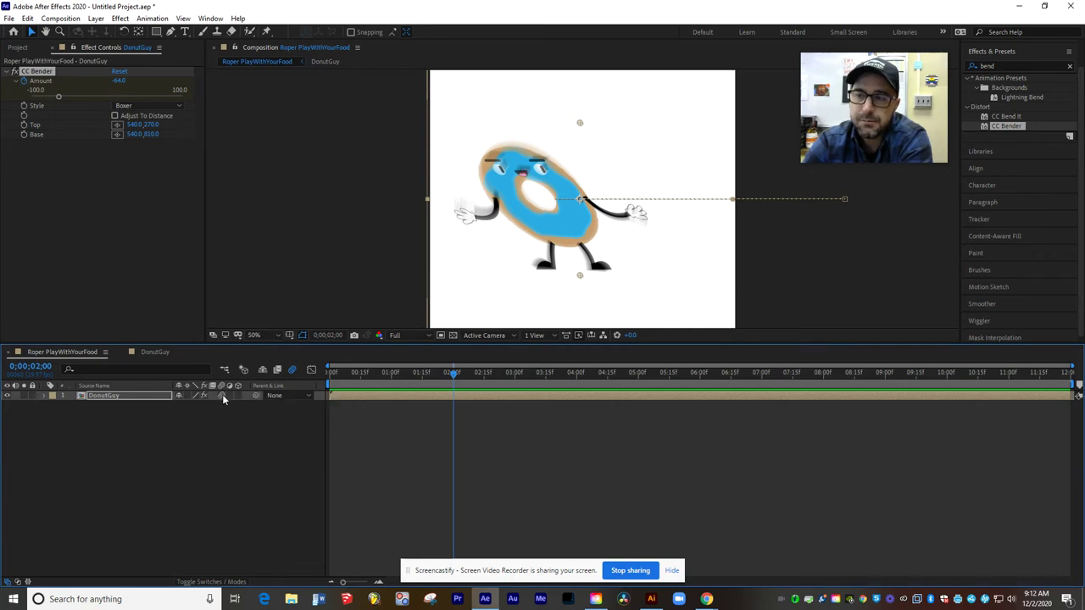
pyautogui.moveTo(452, 374)
pyautogui.mouseDown()
pyautogui.moveTo(433, 372)
pyautogui.moveTo(455, 376)
pyautogui.mouseUp()
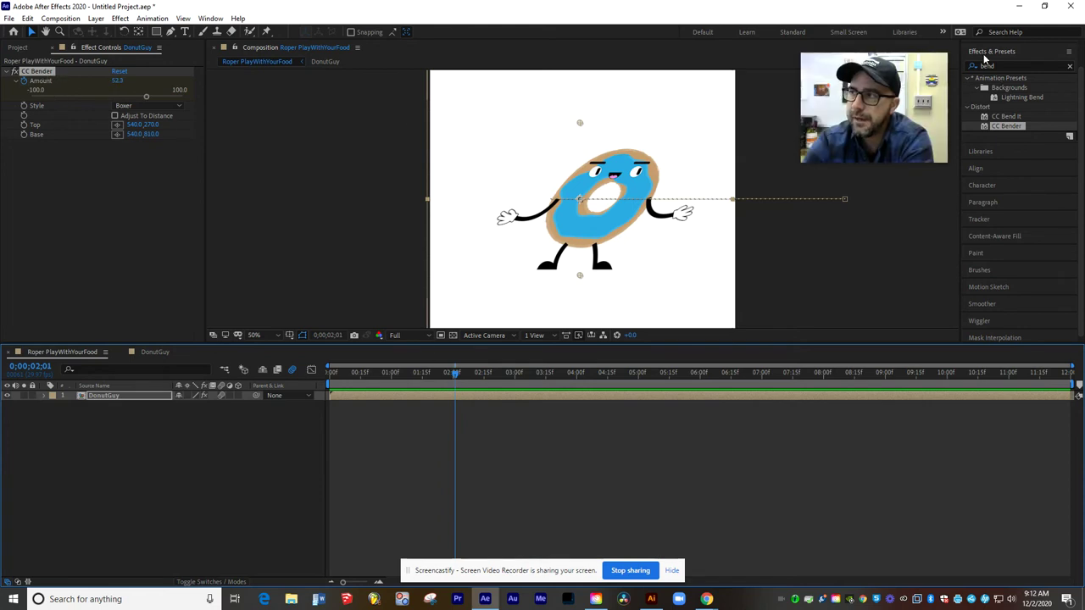
# Step: Try a CC Bender Amount of 25.1 on the DonutGuy layer at 0;00;02;01, and undo the change
pyautogui.click(1001, 66)
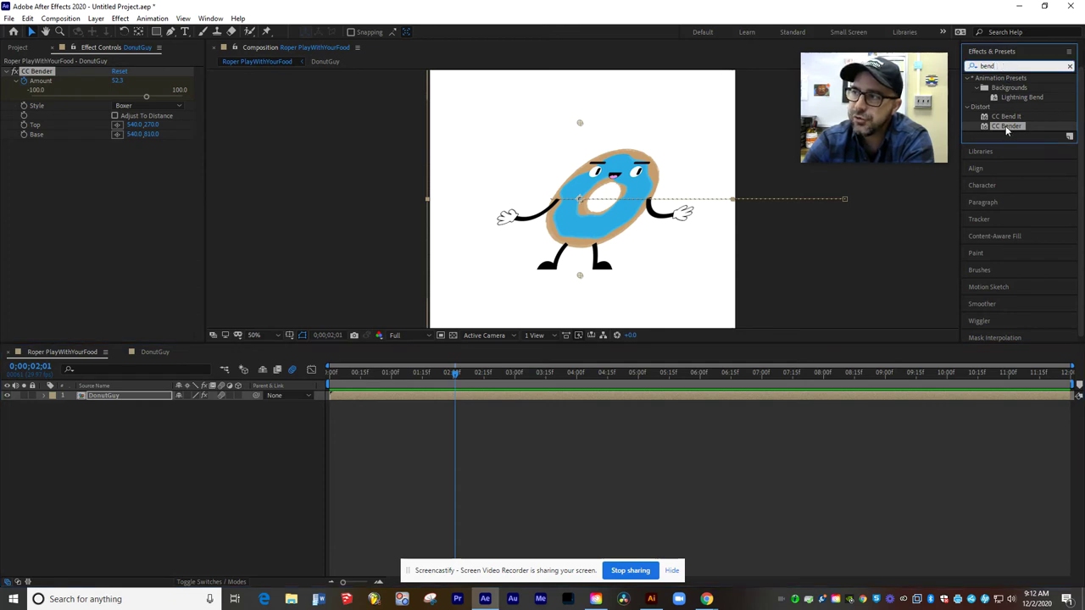
pyautogui.moveTo(1007, 128); pyautogui.dragTo(593, 186)
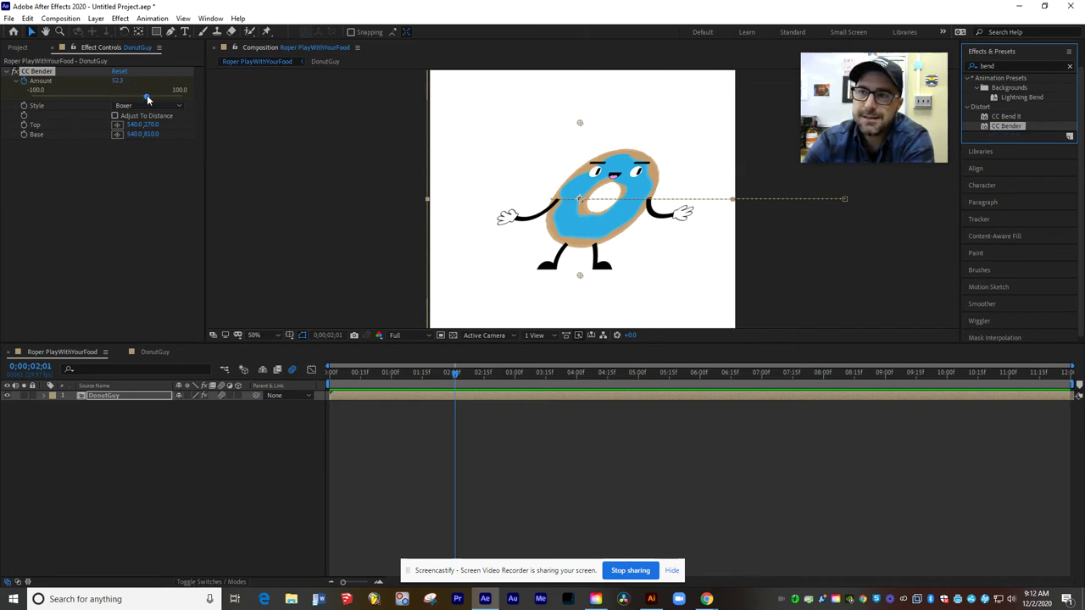
pyautogui.moveTo(147, 99); pyautogui.dragTo(124, 102)
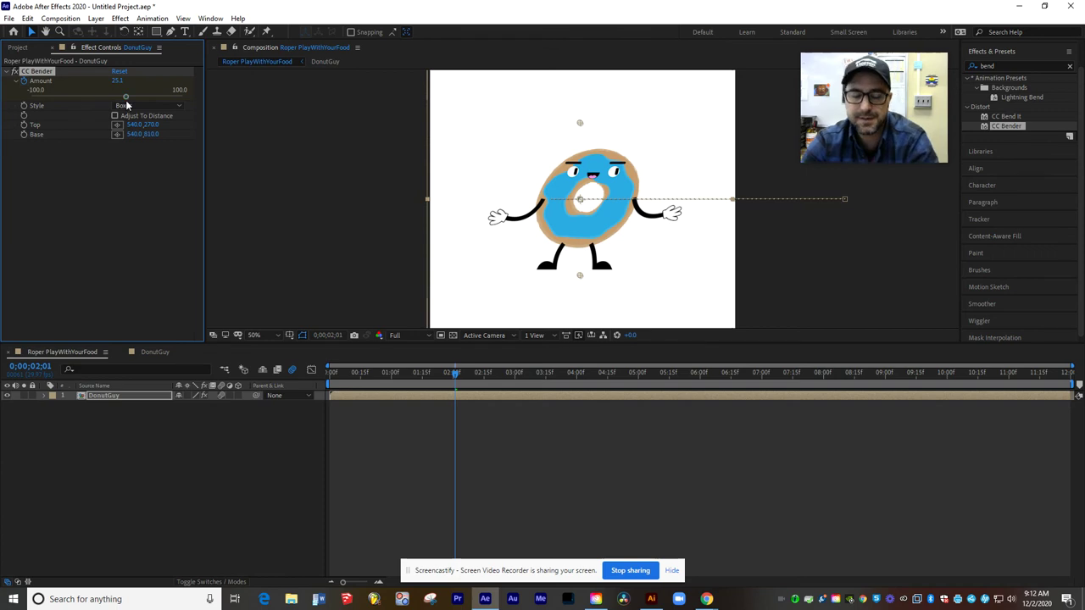
pyautogui.hotkey('ctrl', 'z')
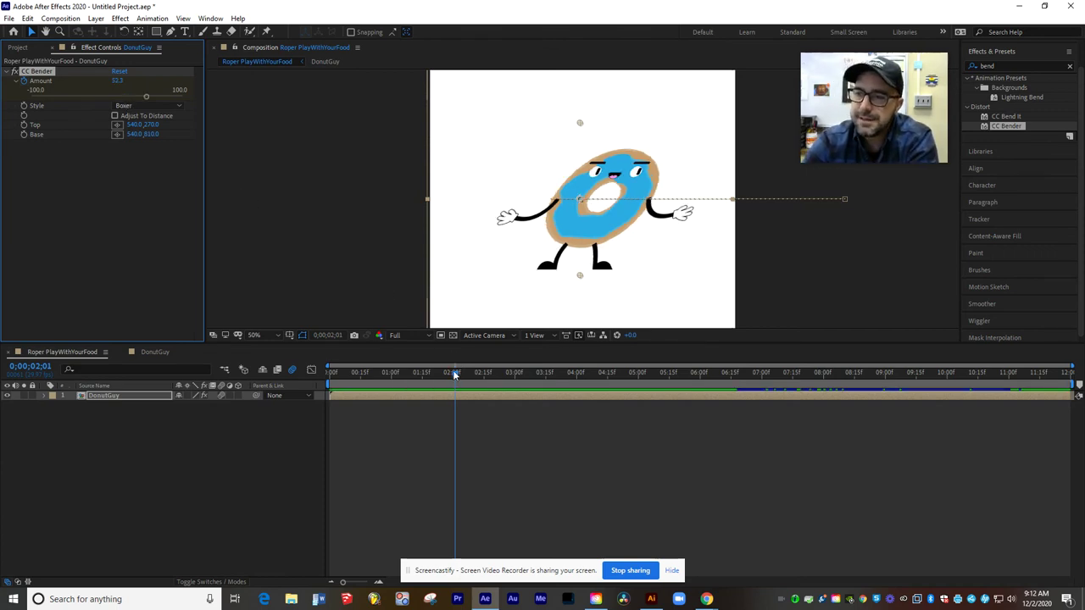
# Step: Open the DonutGuy composition at 0;00;02;22 and collapse the Left Arm, Right Arm, Anger Mouth and Body layers
pyautogui.moveTo(455, 375); pyautogui.dragTo(453, 372)
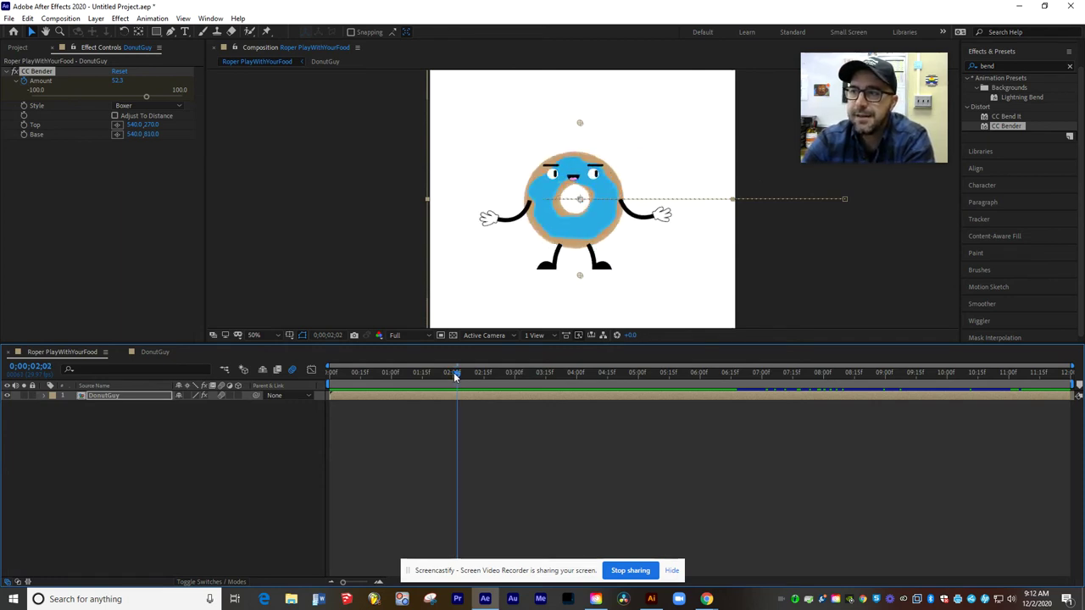
pyautogui.click(153, 353)
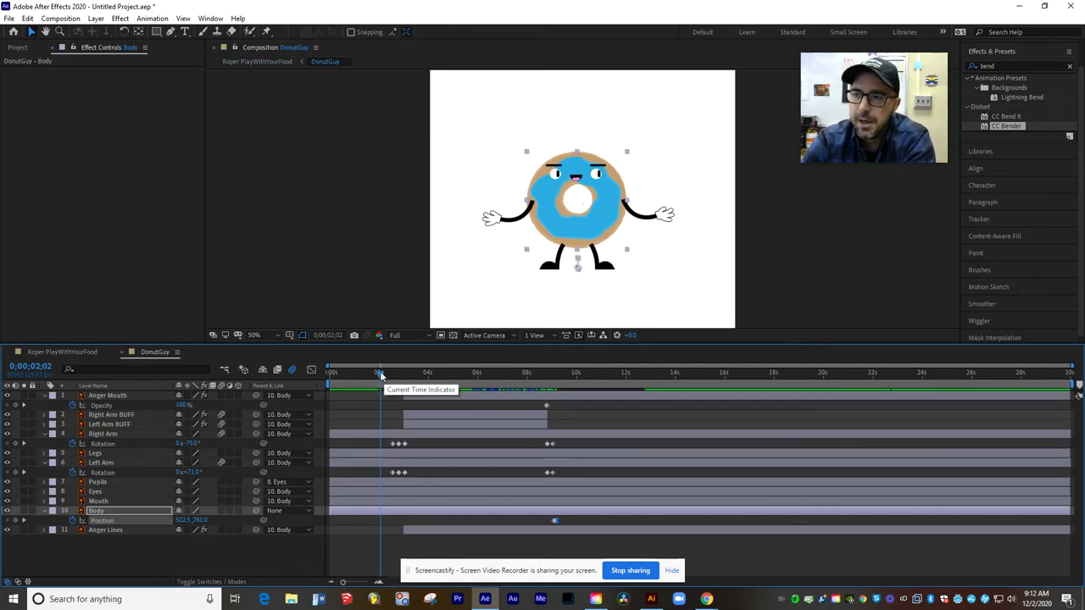
pyautogui.moveTo(380, 374); pyautogui.dragTo(397, 376)
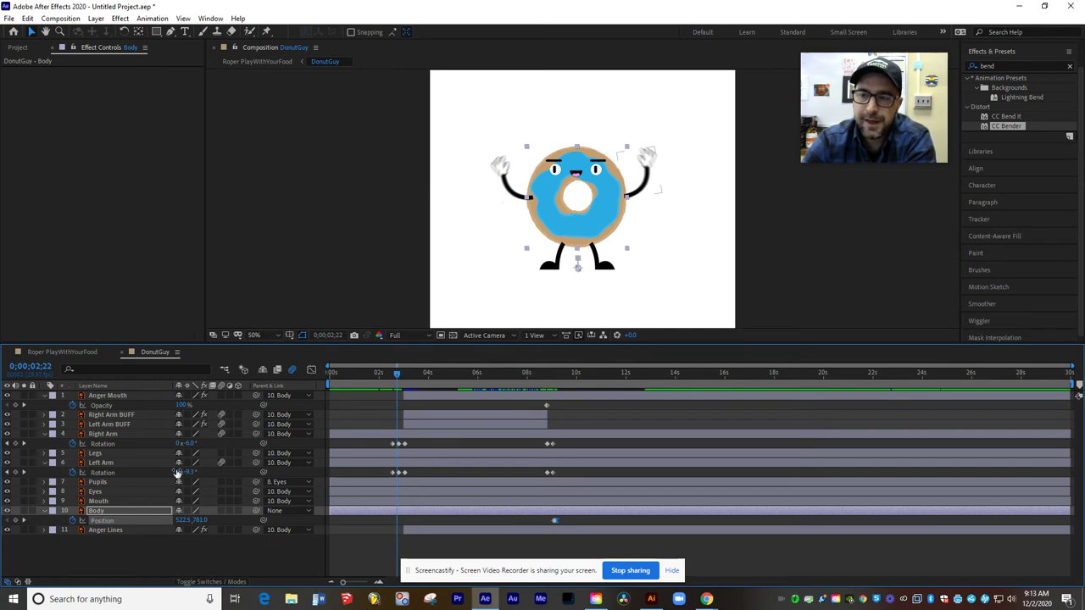
pyautogui.click(44, 463)
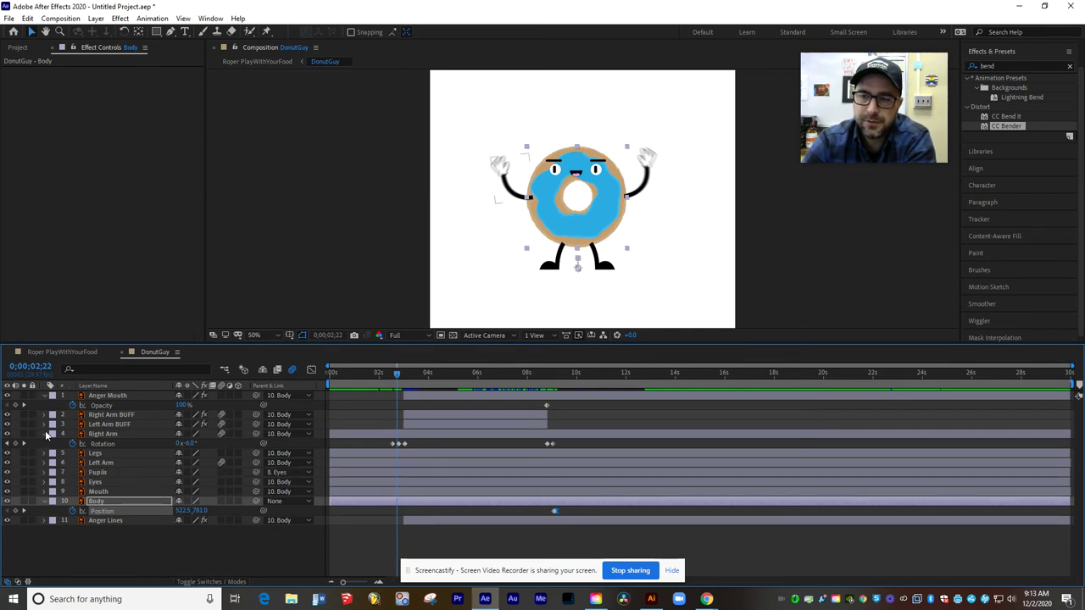
pyautogui.click(44, 434)
pyautogui.click(45, 396)
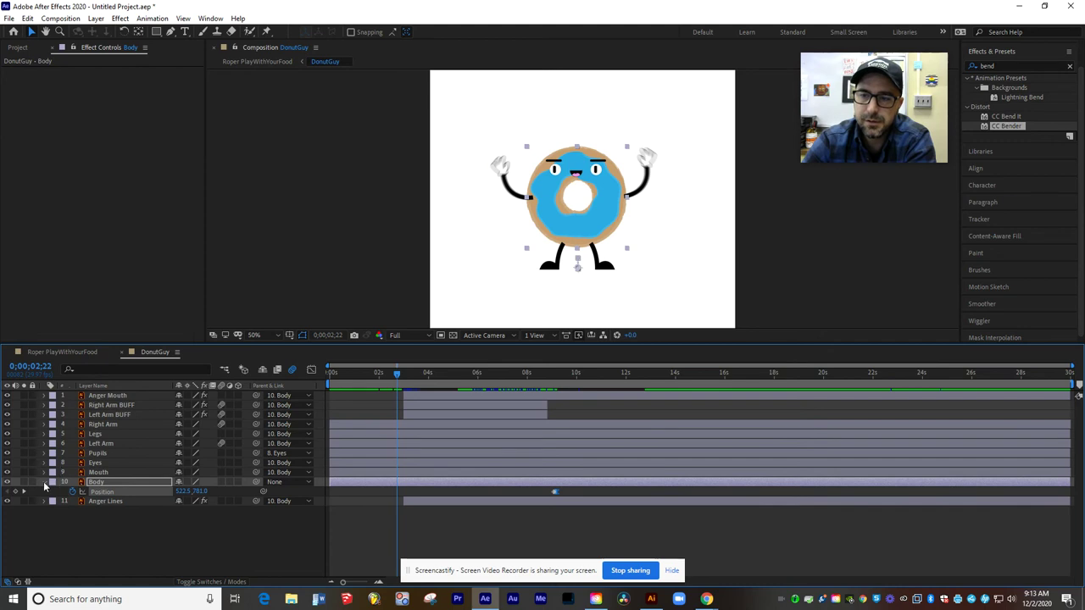
pyautogui.click(44, 481)
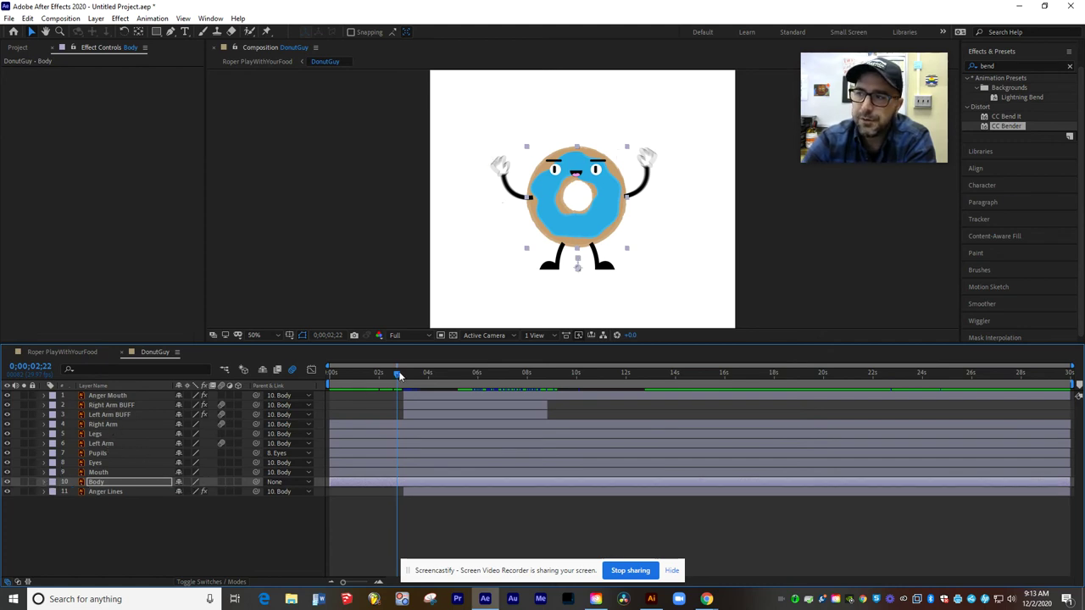
# Step: Examine the switch from normal to buff arms and angry mouth around 0;00;03;00, and play the animation from there
pyautogui.moveTo(399, 375); pyautogui.dragTo(405, 379)
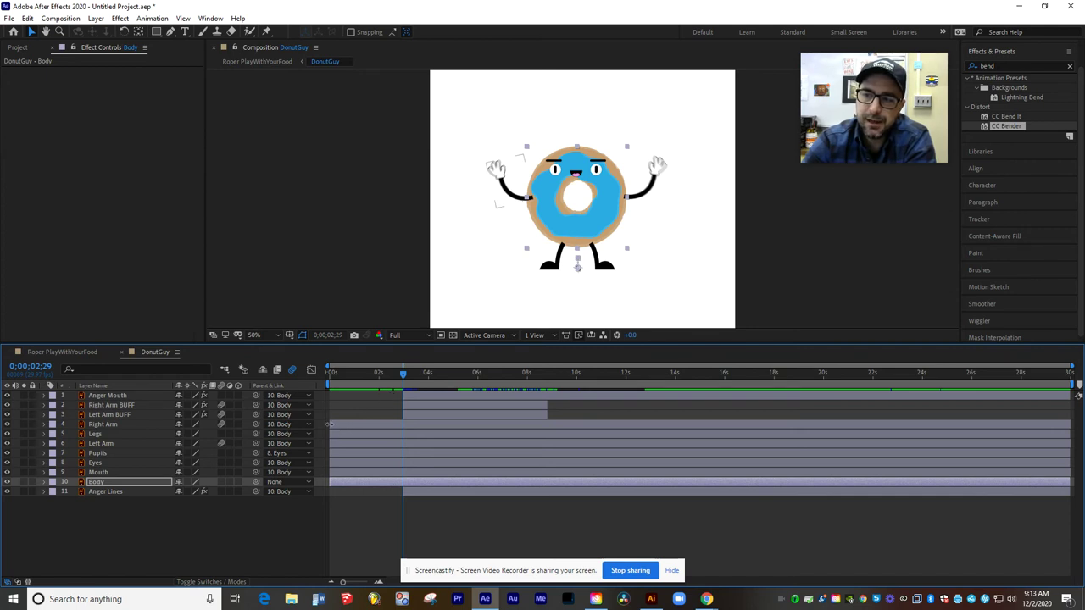
pyautogui.moveTo(331, 424)
pyautogui.mouseDown()
pyautogui.moveTo(401, 426)
pyautogui.moveTo(332, 422)
pyautogui.mouseUp()
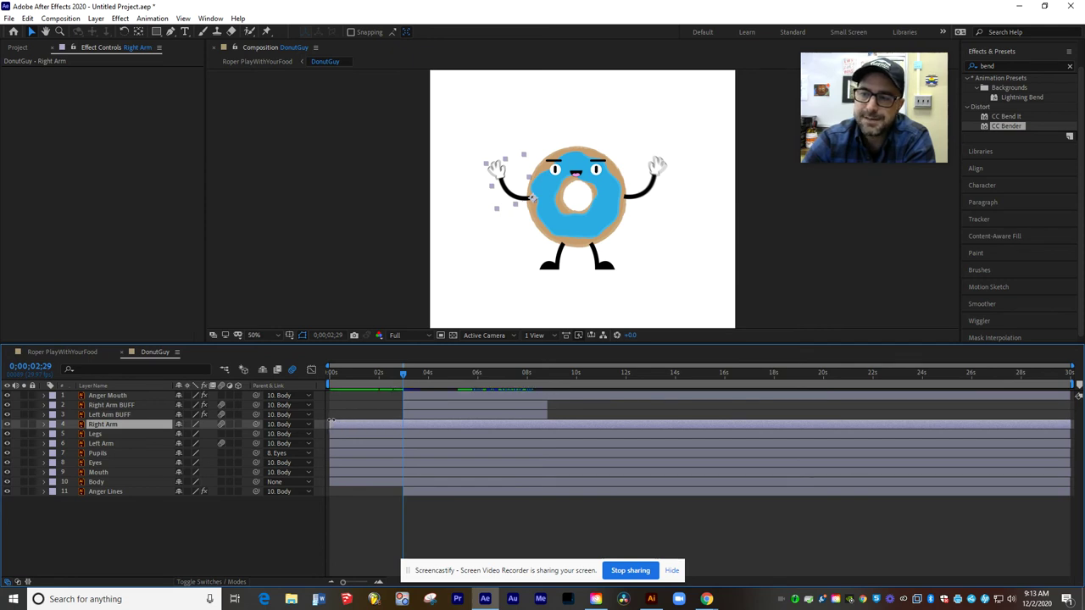
pyautogui.moveTo(403, 377); pyautogui.dragTo(405, 377)
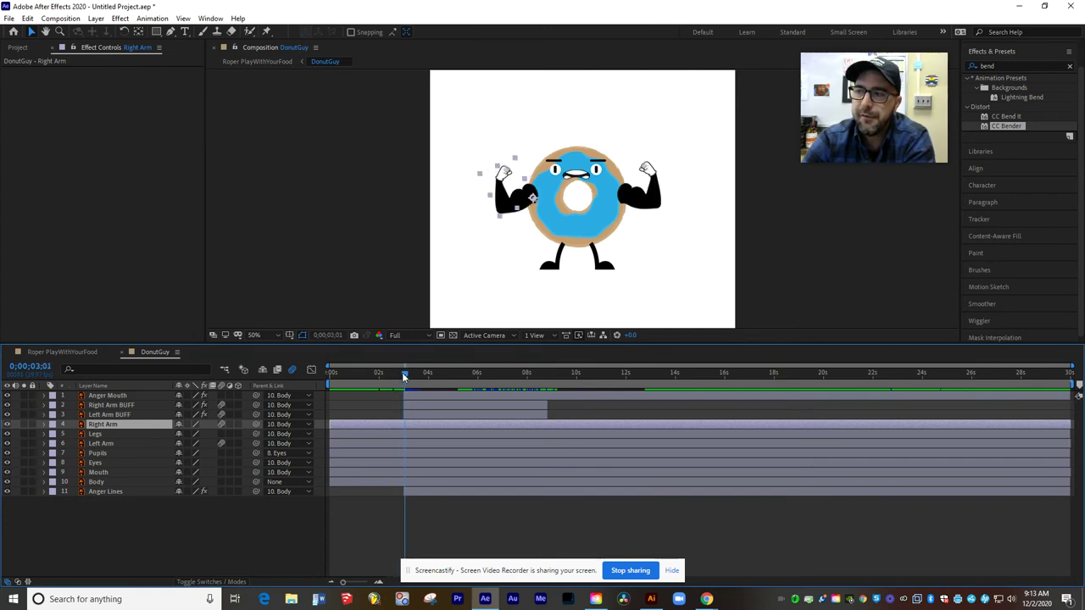
pyautogui.moveTo(404, 377)
pyautogui.mouseDown()
pyautogui.moveTo(424, 393)
pyautogui.moveTo(403, 394)
pyautogui.mouseUp()
pyautogui.press('space')
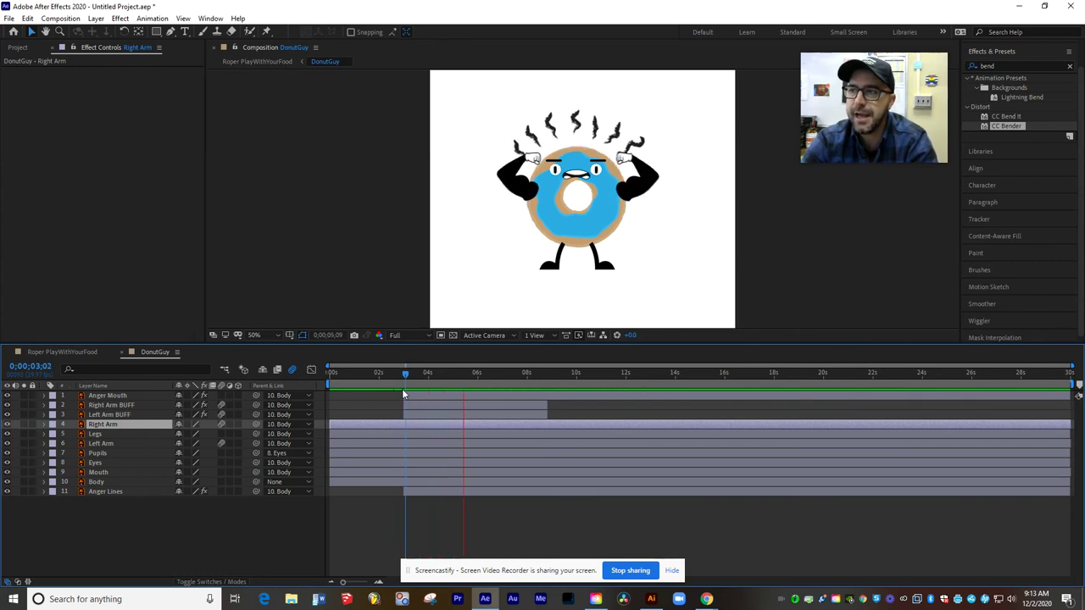
pyautogui.press('space')
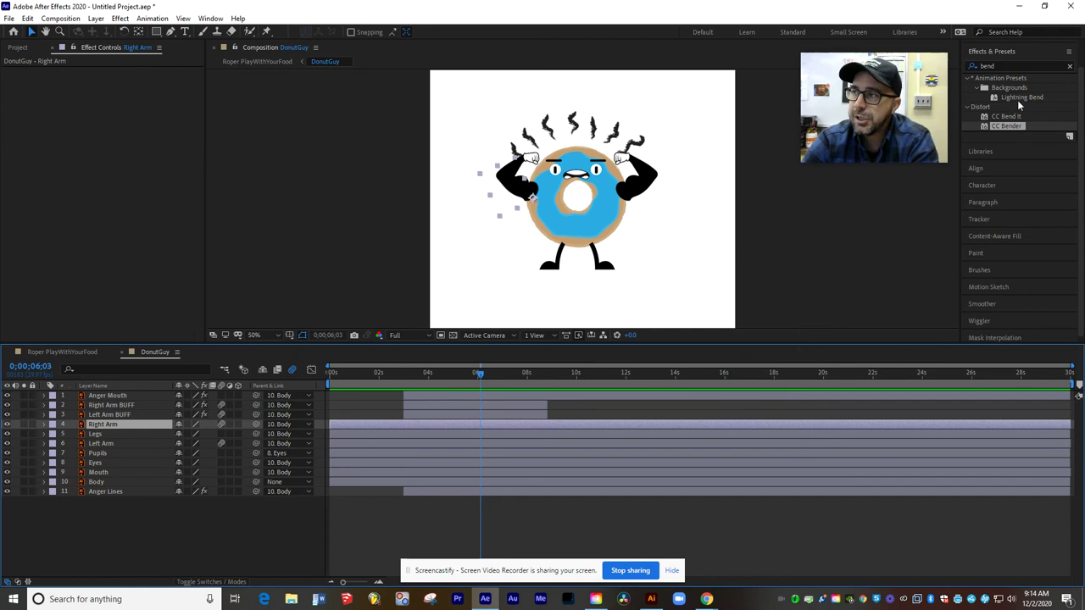
# Step: Search the effects and presets for wiggle
pyautogui.click(992, 66)
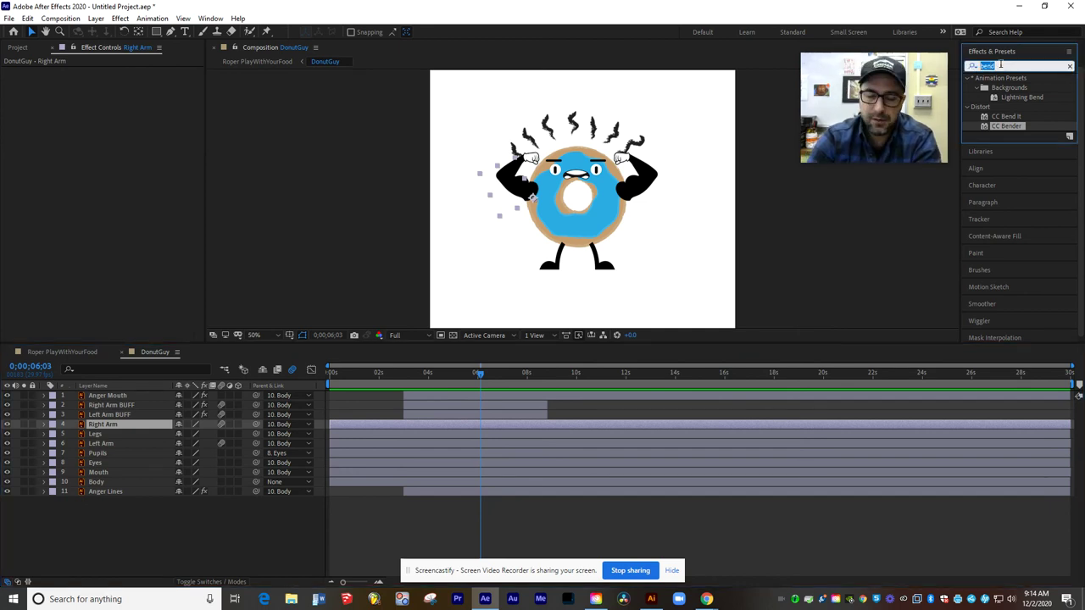
pyautogui.write('wiggle')
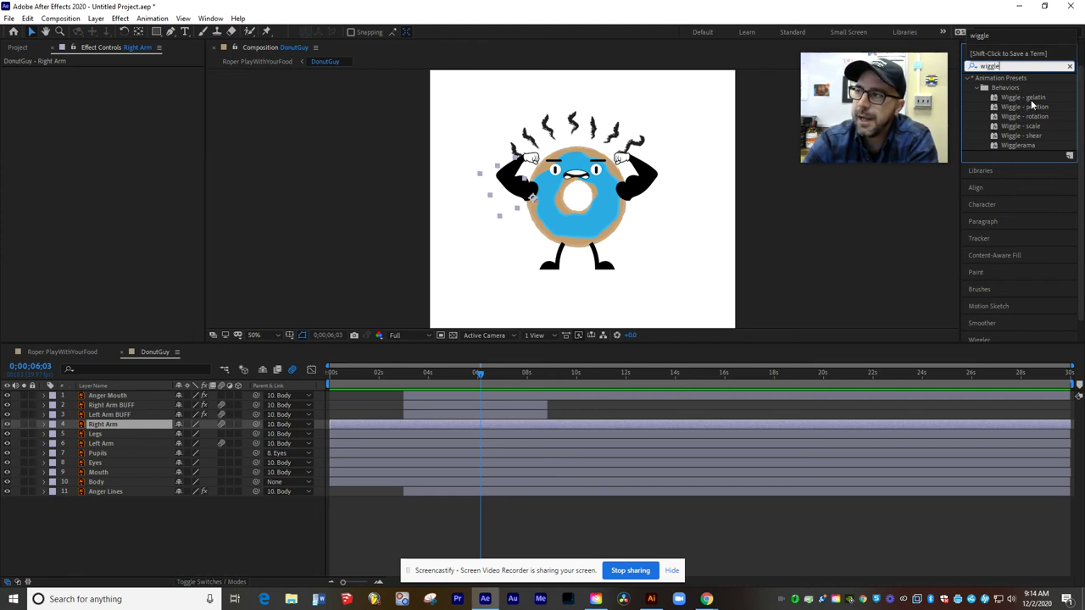
pyautogui.moveTo(1033, 104); pyautogui.dragTo(581, 129)
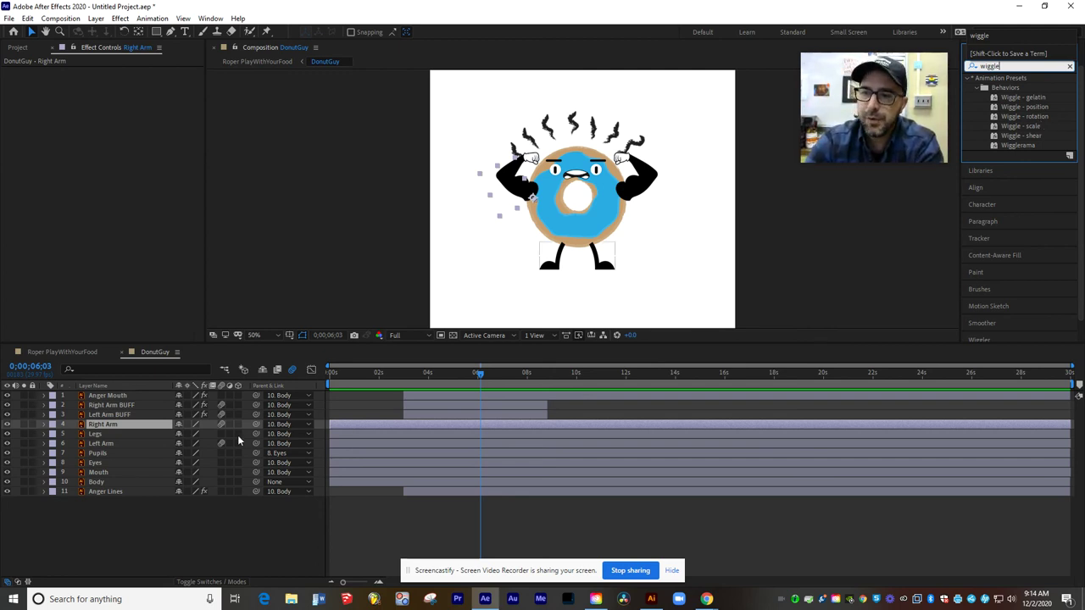
# Step: Set the Left Arm BUFF layer's Wiggle - rotation speed to 50 wigs/sec and preview the arm's shaking
pyautogui.click(135, 413)
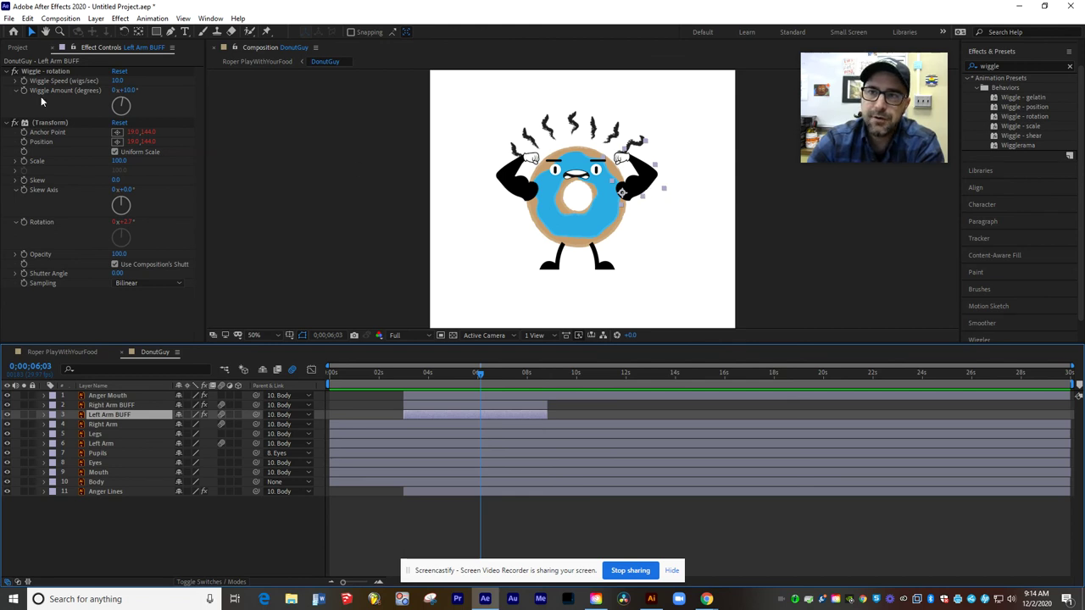
pyautogui.click(119, 81)
pyautogui.write('100')
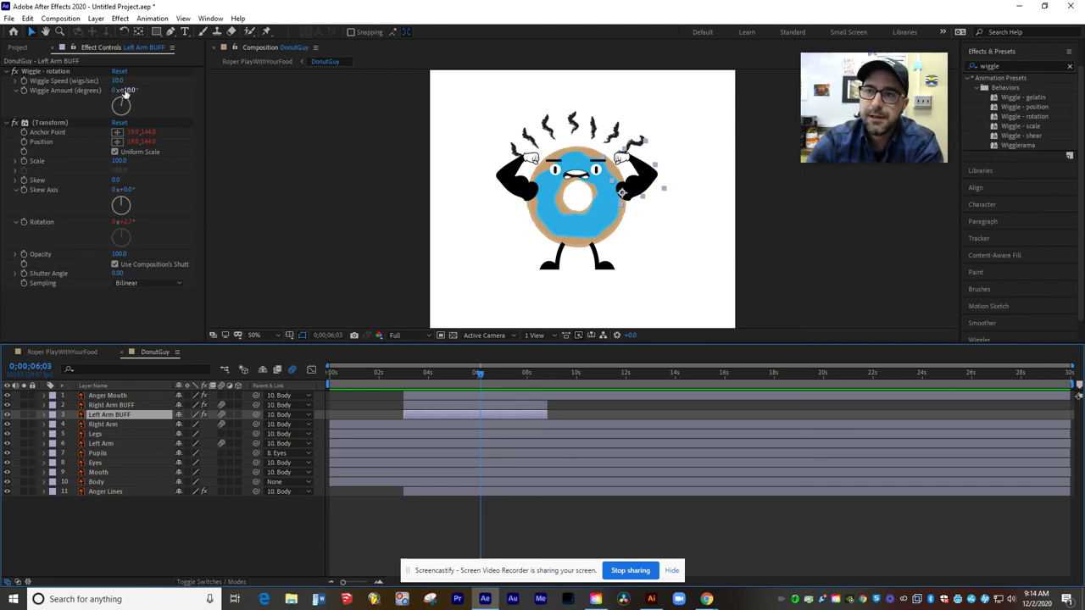
pyautogui.click(119, 80)
pyautogui.write('50')
pyautogui.press('Return')
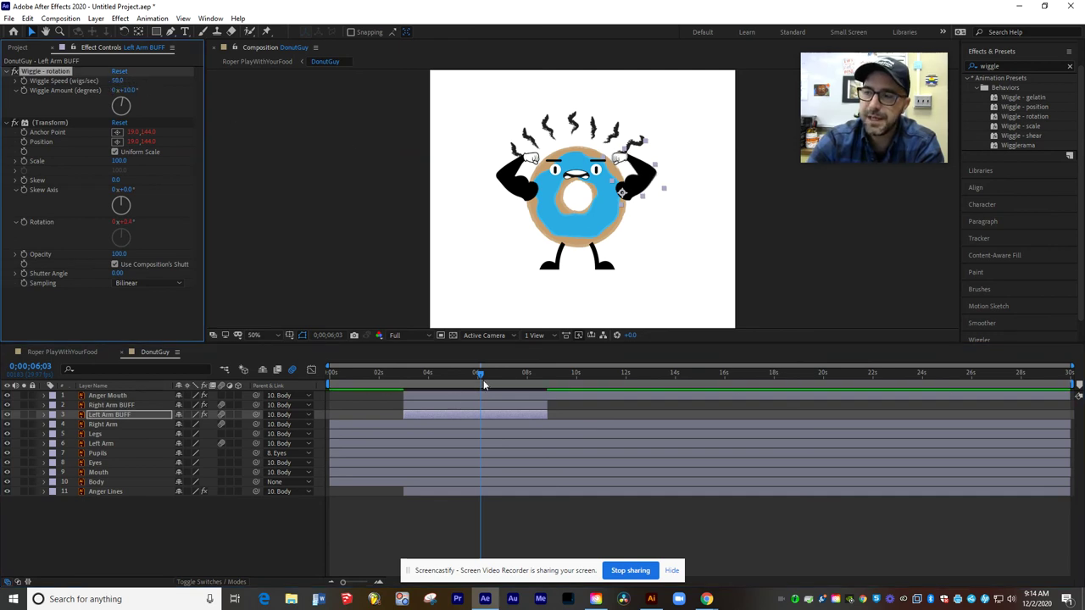
pyautogui.moveTo(482, 372); pyautogui.dragTo(412, 376)
pyautogui.press('space')
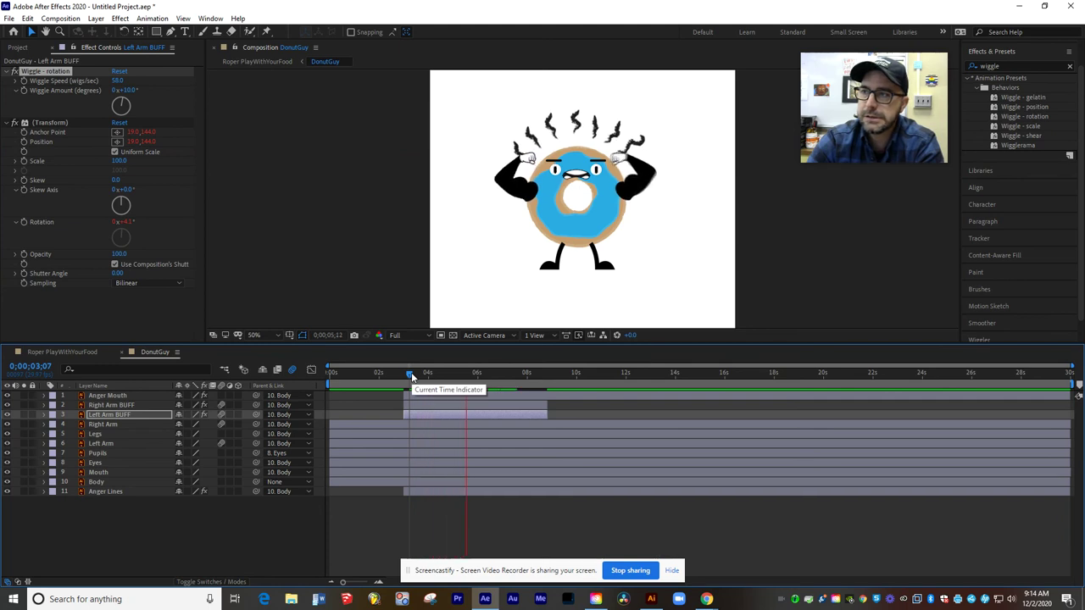
pyautogui.press('space')
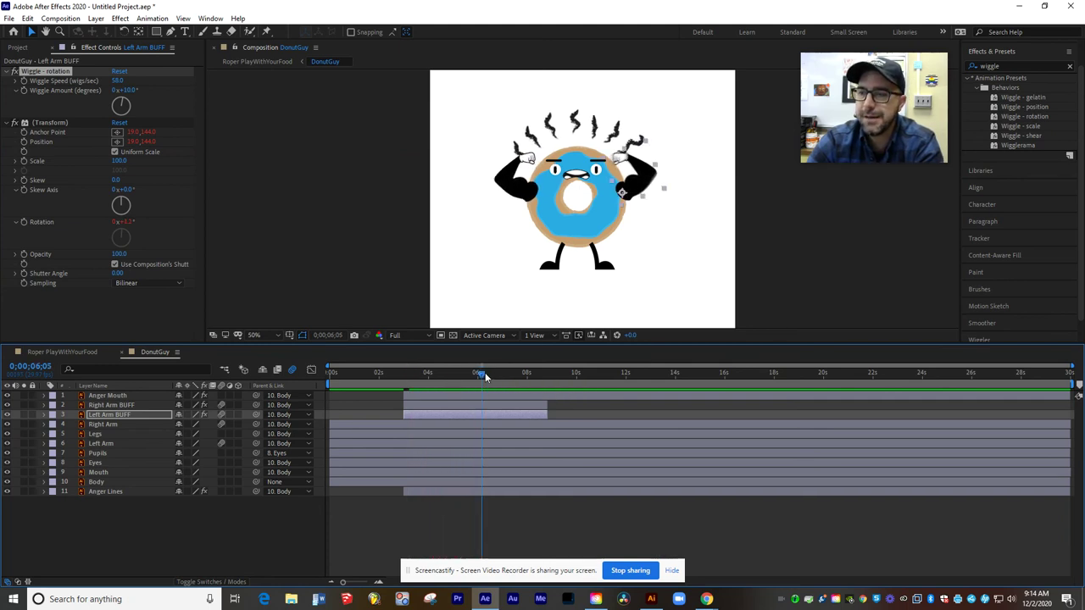
pyautogui.moveTo(483, 373); pyautogui.dragTo(409, 374)
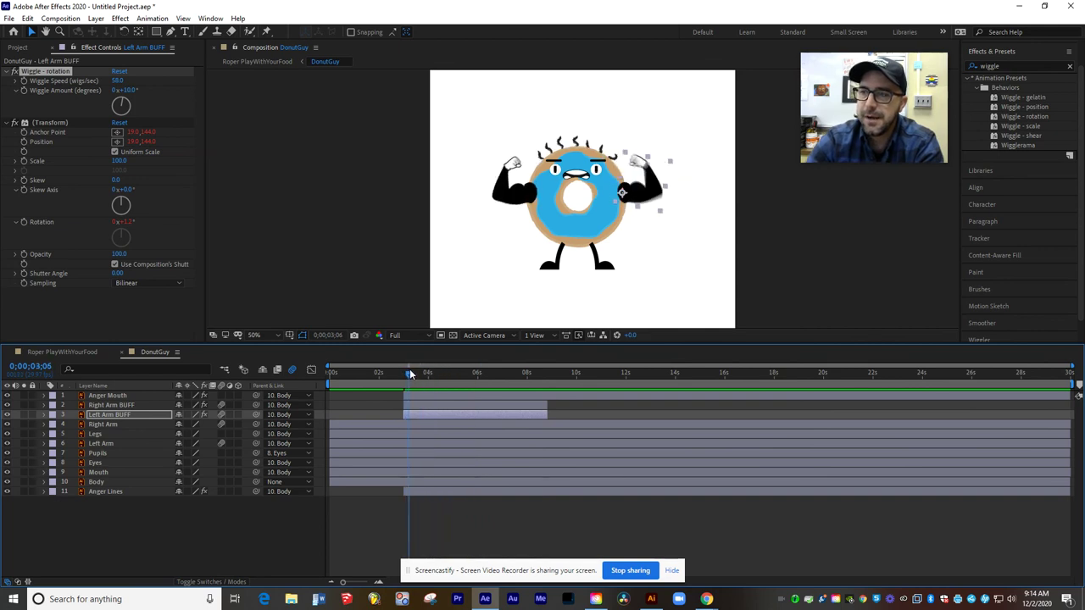
# Step: Set the Right Arm BUFF layer's Wiggle - rotation speed to 50 wigs/sec and preview both arms shaking
pyautogui.click(128, 405)
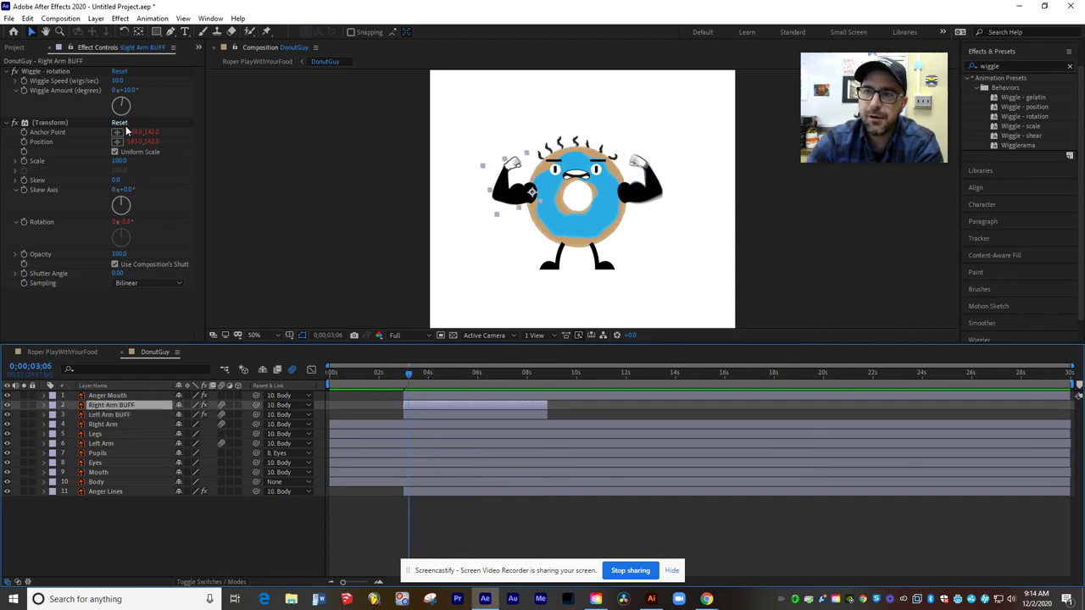
pyautogui.click(114, 80)
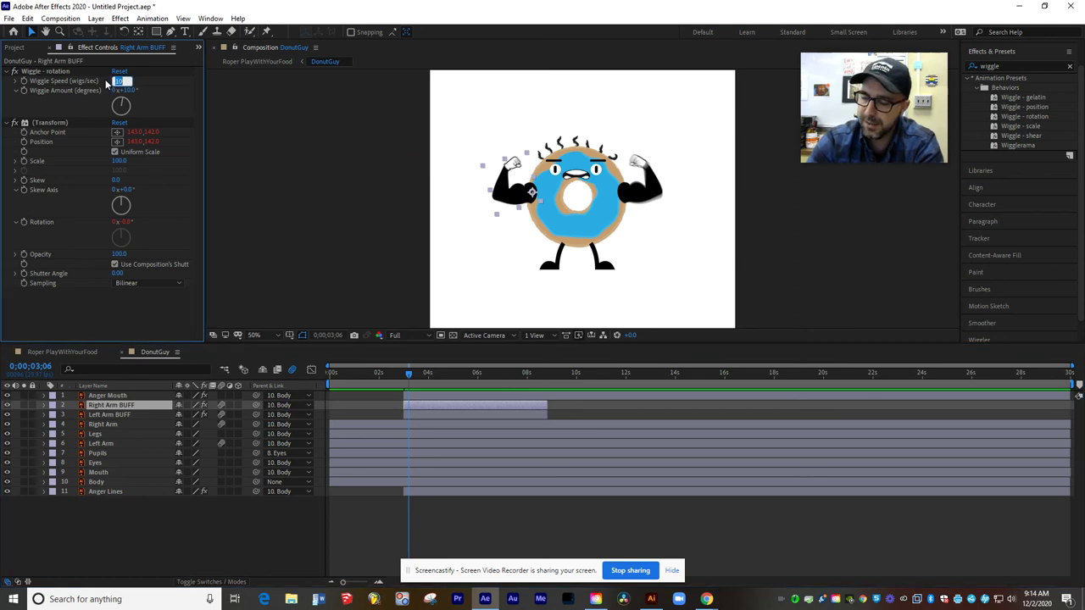
pyautogui.press('Return')
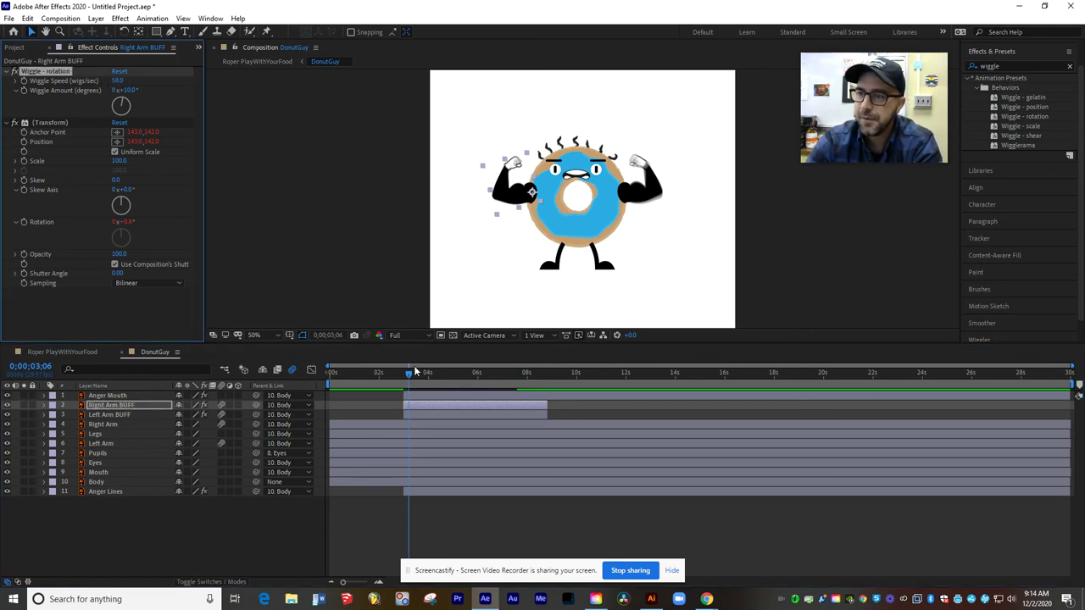
pyautogui.click(406, 377)
pyautogui.moveTo(405, 381); pyautogui.dragTo(392, 379)
pyautogui.press('space')
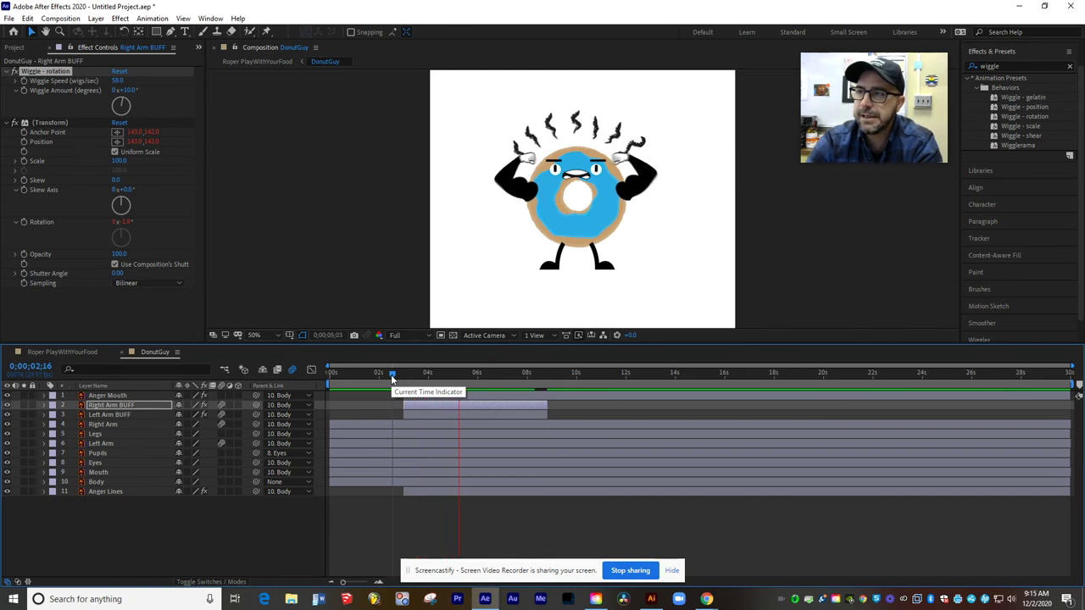
pyautogui.press('space')
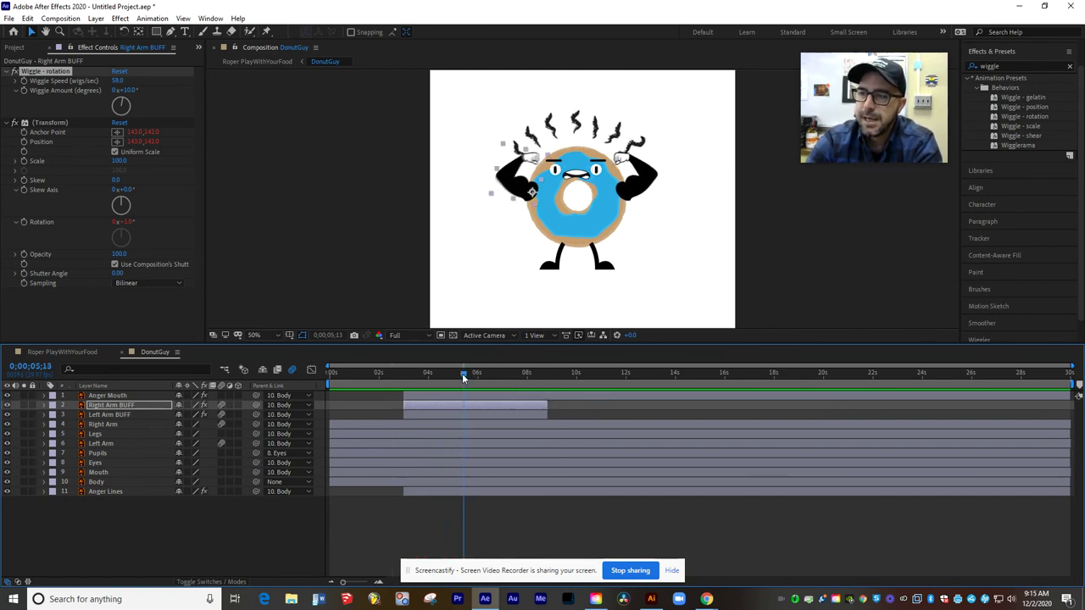
# Step: Examine the Anger Lines layer's Wiggle - gelatin effect and its Scale keyframes between 0;00;02;29 and 0;00;08;23
pyautogui.moveTo(462, 373); pyautogui.dragTo(545, 391)
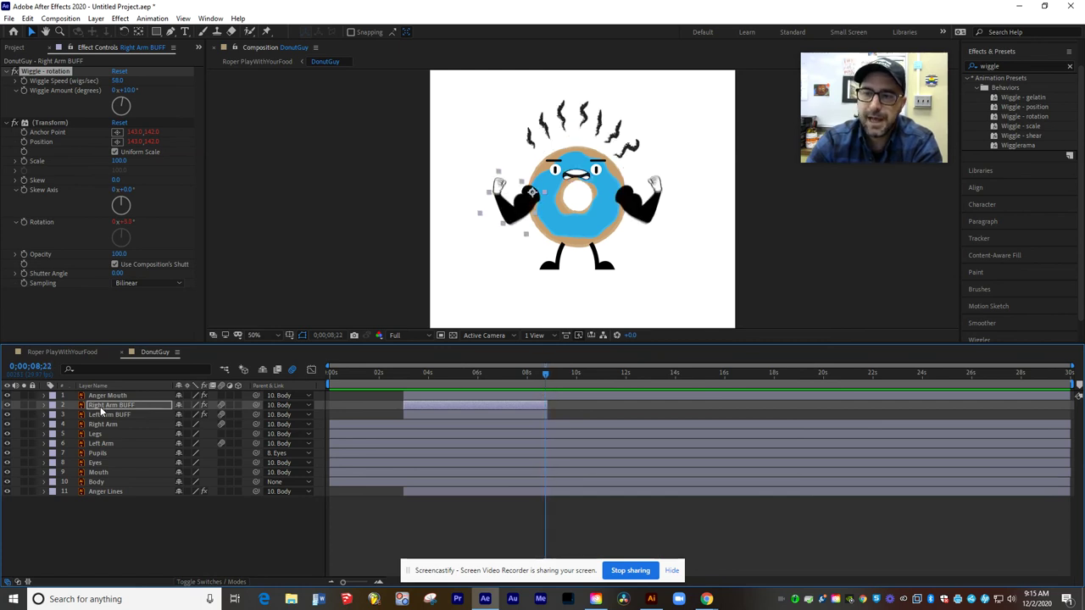
pyautogui.click(105, 492)
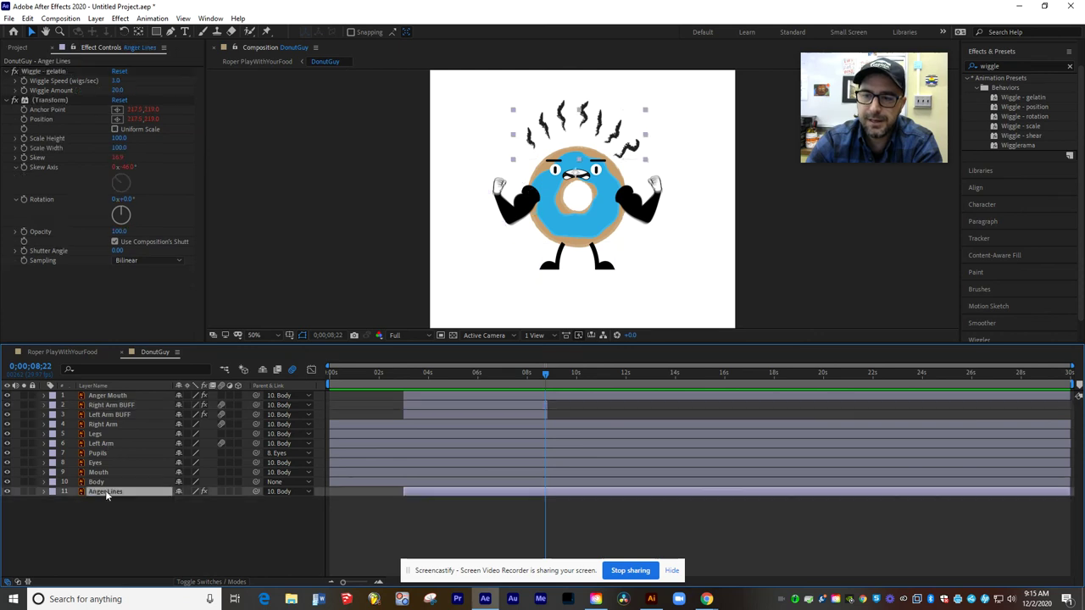
pyautogui.click(43, 492)
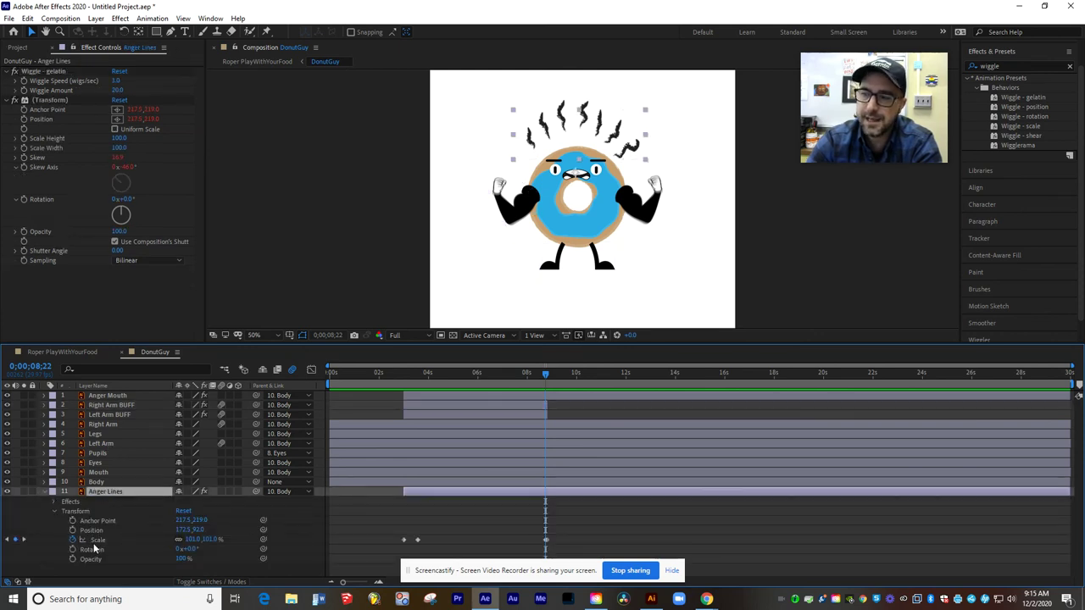
pyautogui.moveTo(545, 376); pyautogui.dragTo(403, 375)
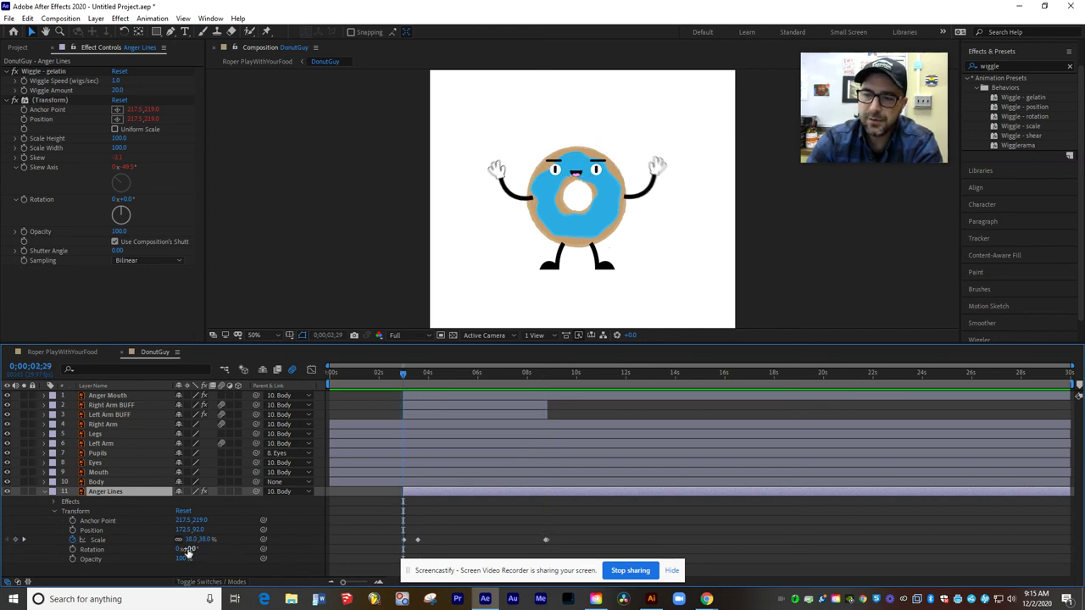
pyautogui.click(408, 376)
pyautogui.moveTo(409, 376); pyautogui.dragTo(544, 394)
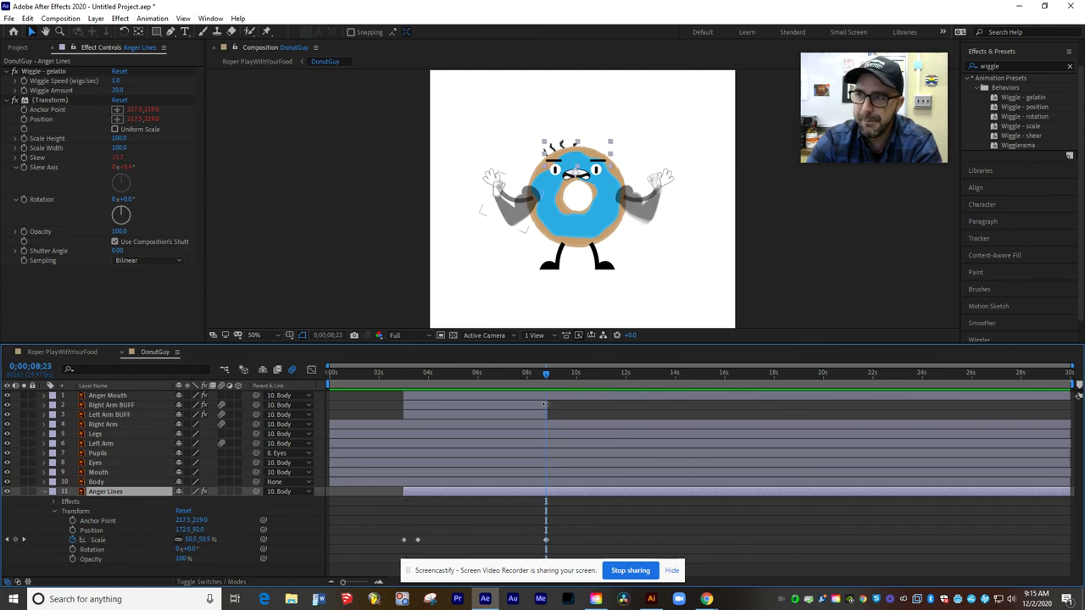
pyautogui.click(59, 489)
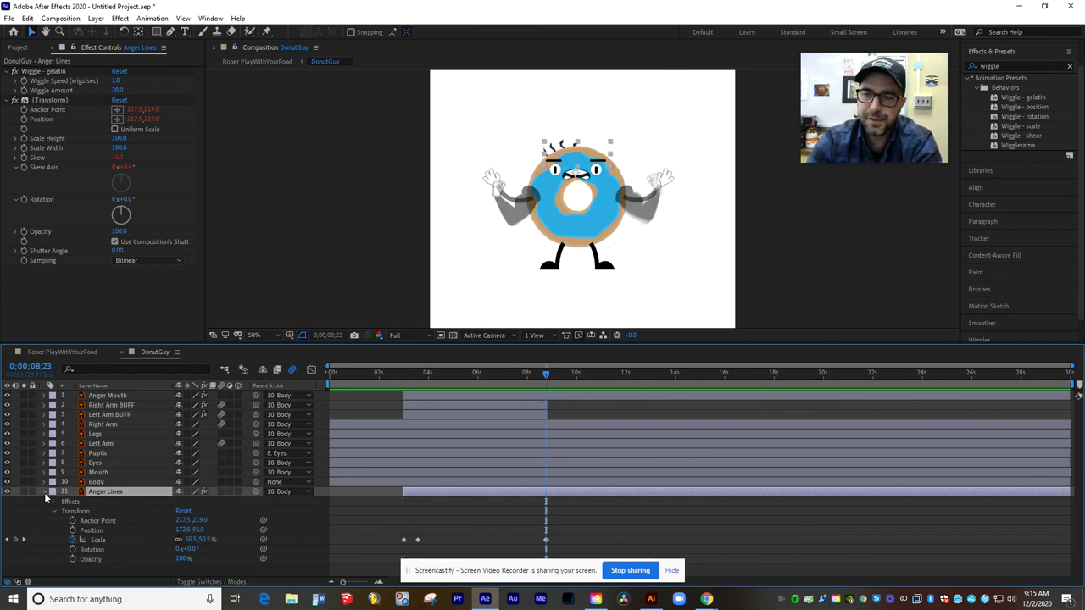
pyautogui.click(46, 493)
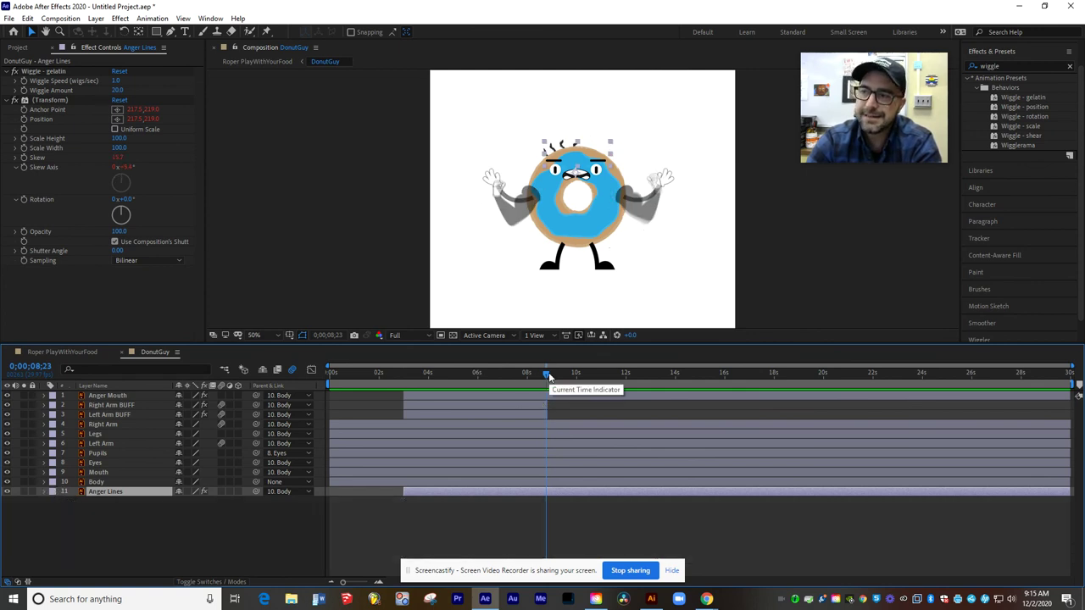
# Step: Check the switch back to normal arms at 0;00;08;26, and return to the start of the Roper PlayWithYourFood composition
pyautogui.moveTo(548, 372)
pyautogui.mouseDown()
pyautogui.moveTo(577, 378)
pyautogui.moveTo(463, 376)
pyautogui.moveTo(560, 387)
pyautogui.moveTo(477, 376)
pyautogui.moveTo(548, 377)
pyautogui.mouseUp()
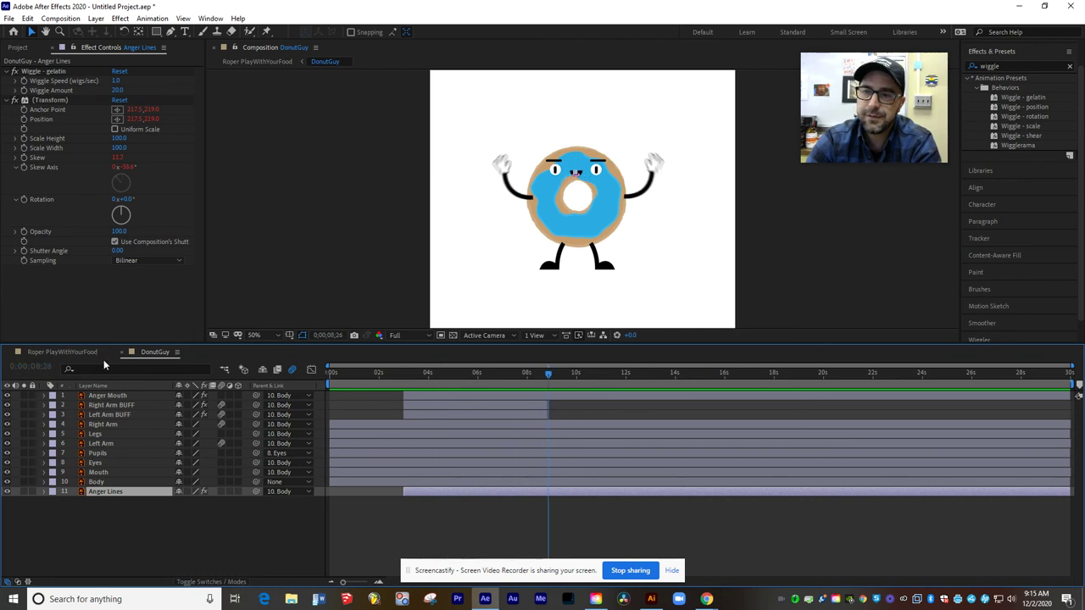
pyautogui.click(82, 353)
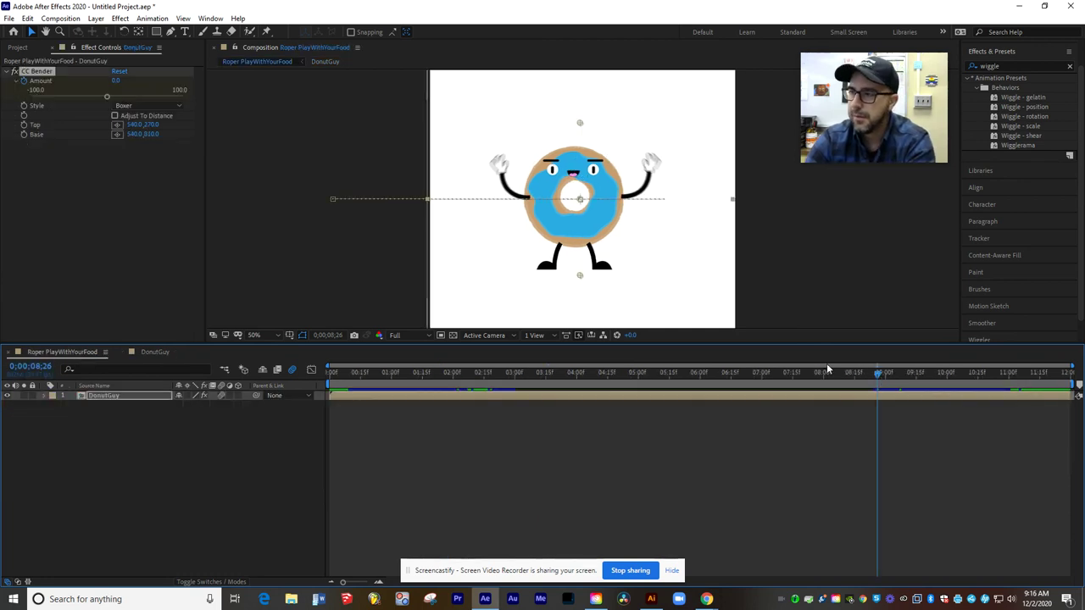
pyautogui.moveTo(877, 372); pyautogui.dragTo(306, 372)
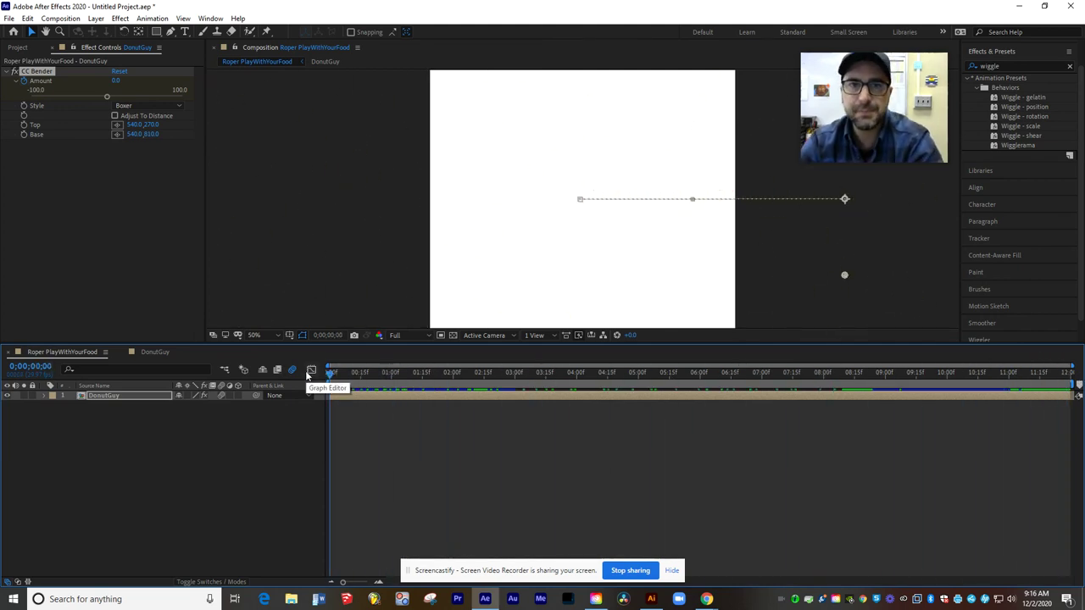